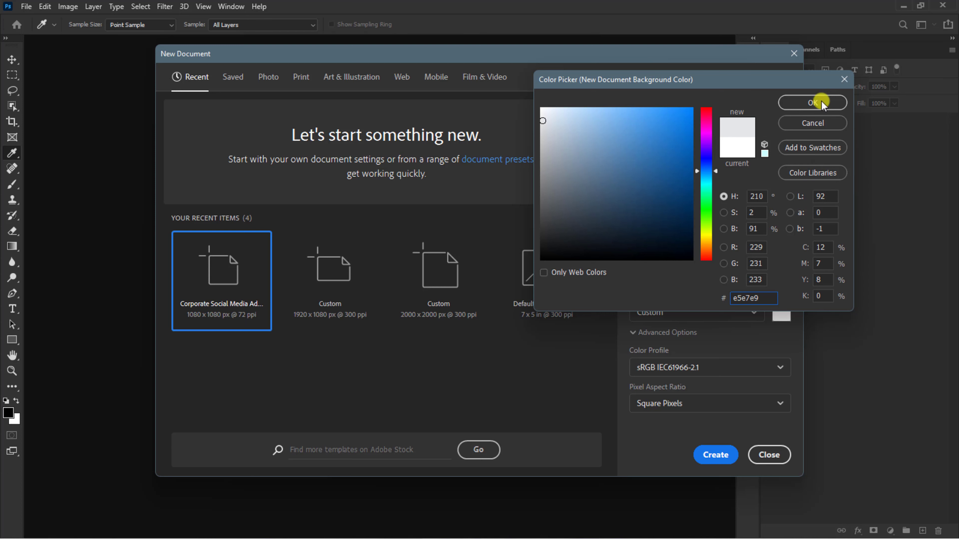
Create the new document with background color #e5e7e9 and add a guide layout with 50 px margins on all sides
click(815, 102)
click(716, 455)
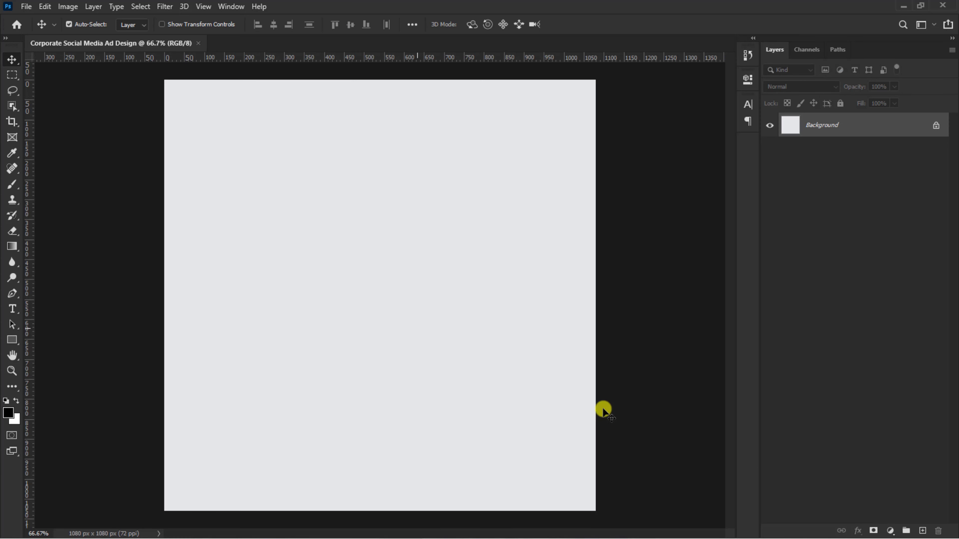
click(204, 6)
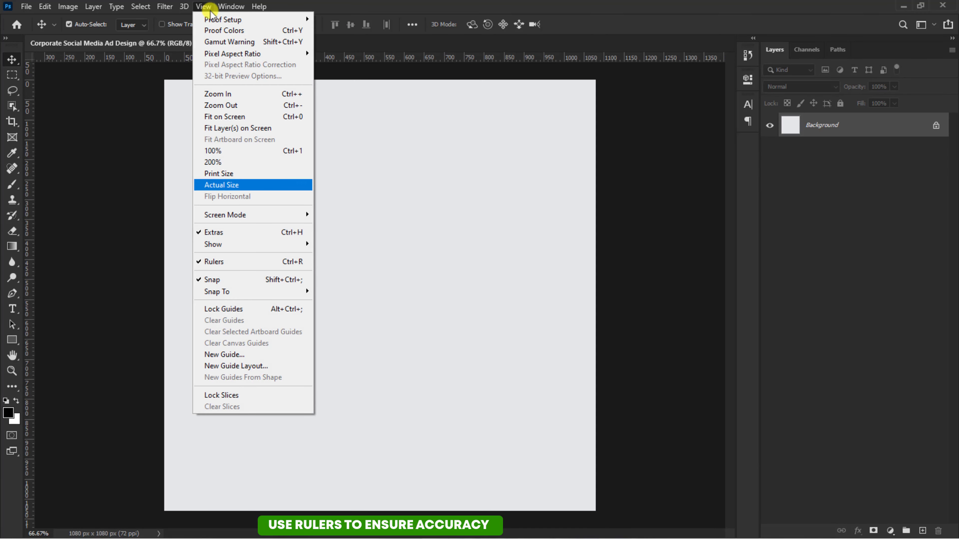
click(257, 365)
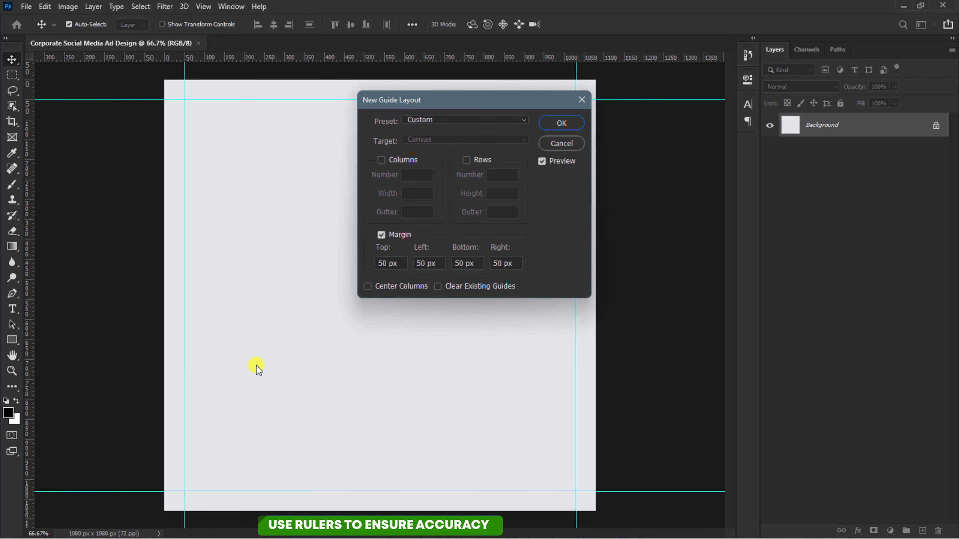
click(558, 123)
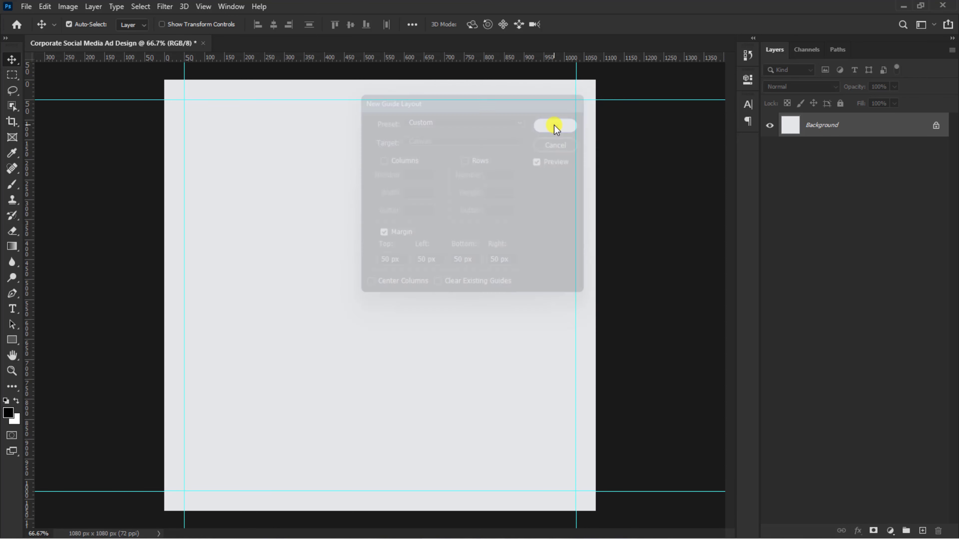
Add a layer group above the background and name it SHAPES
click(904, 531)
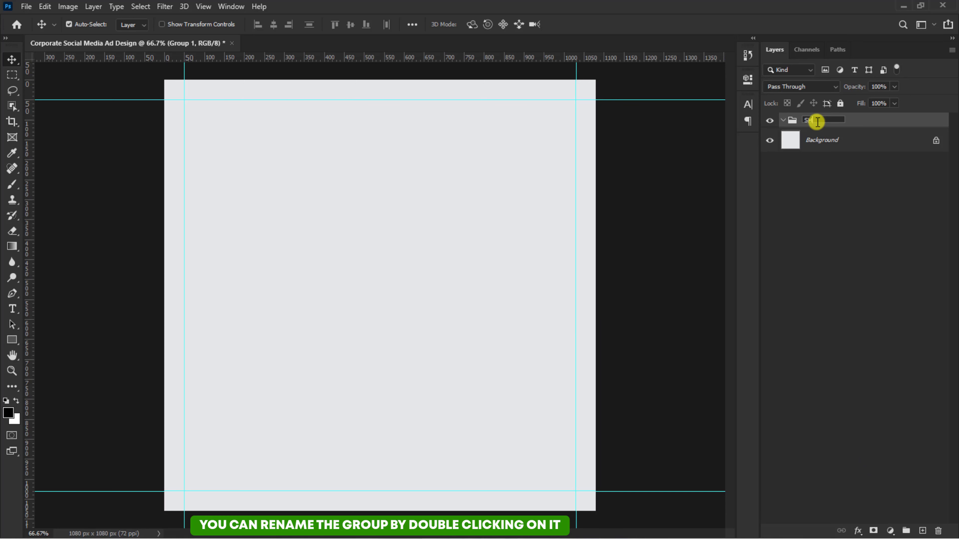
click(817, 121)
text(SHAPES)
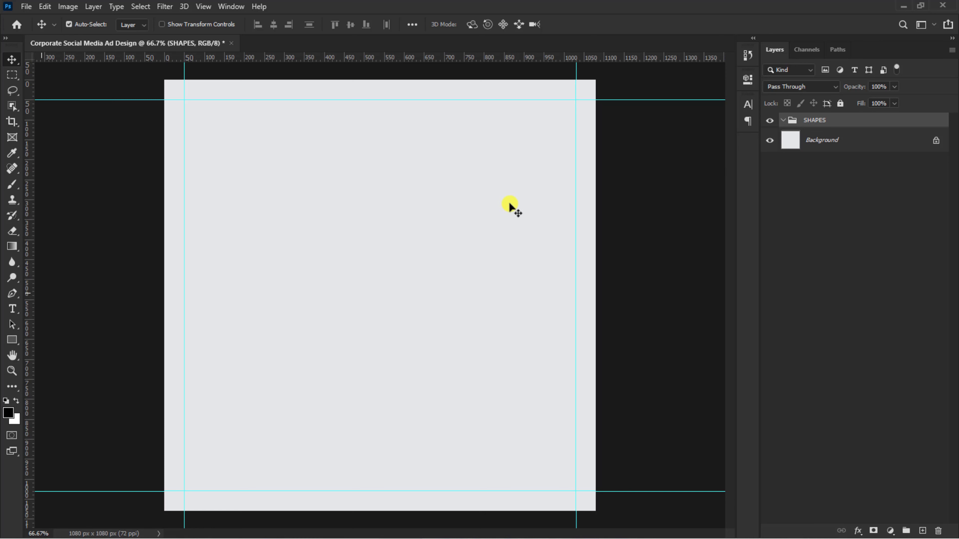
Create a black six-sided polygon, 100 px wide and 100 px high, on the canvas inside the SHAPES group
click(11, 339)
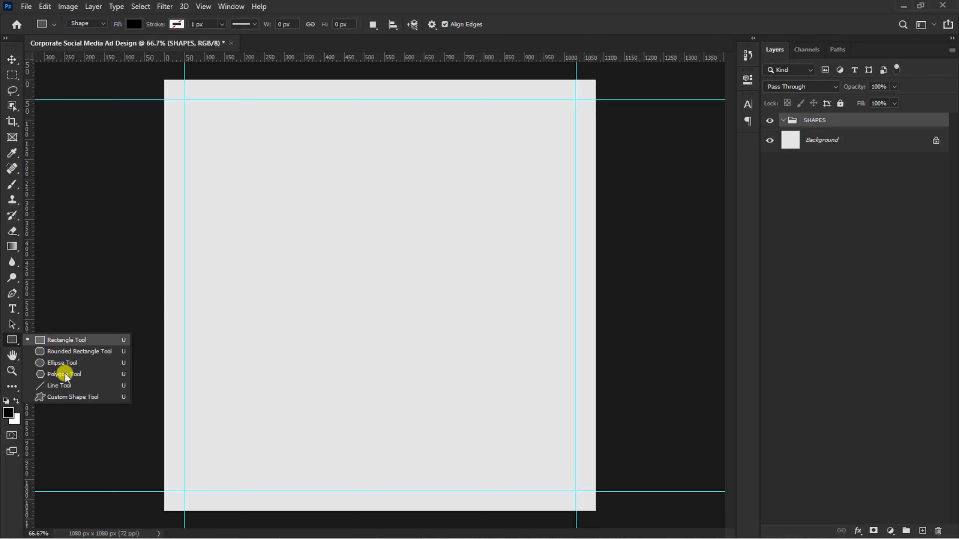
click(67, 374)
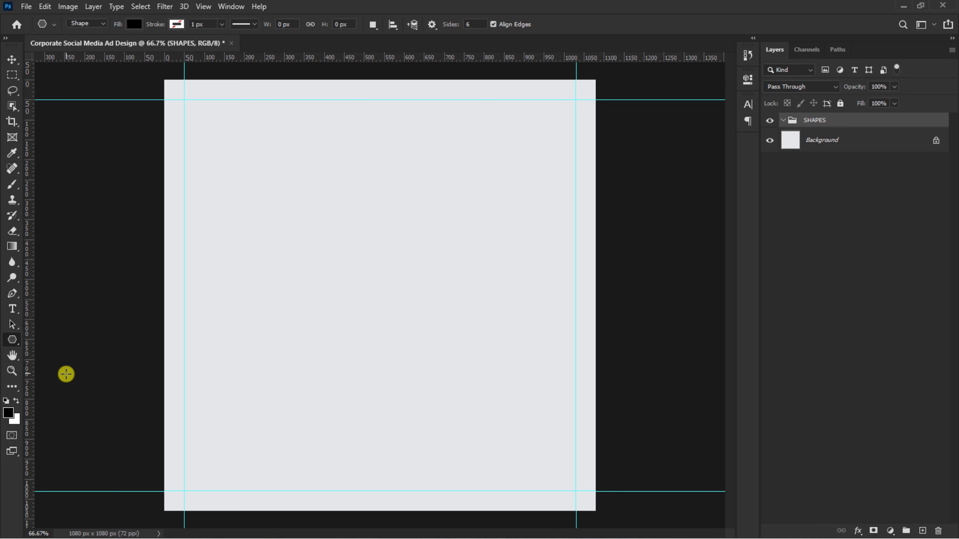
click(382, 264)
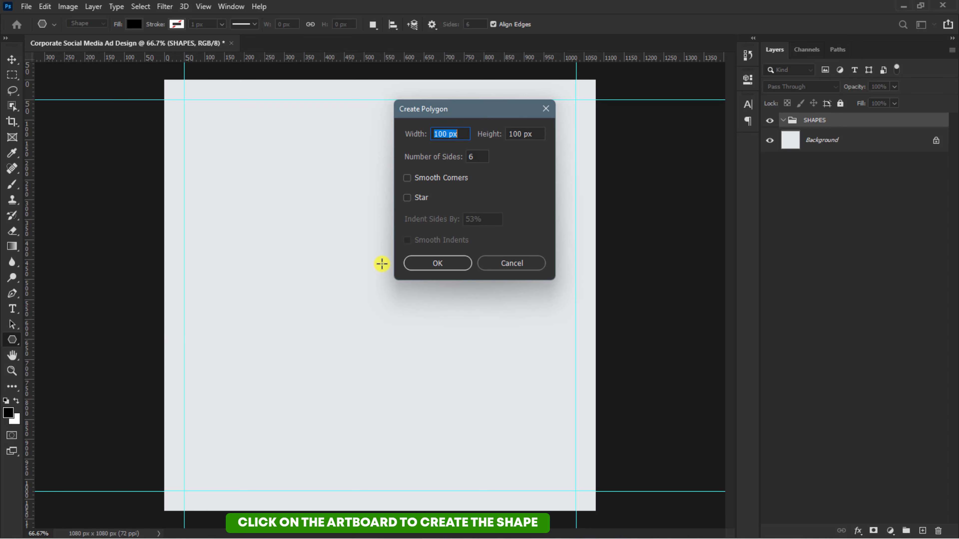
click(428, 262)
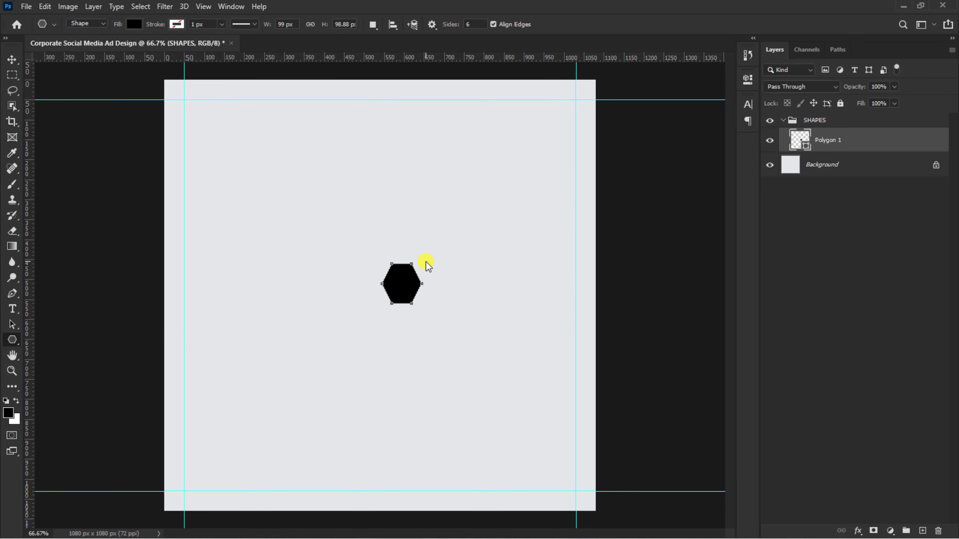
Scale the hexagon up from its center to about 808% and rotate it 90 degrees
key(v)
key(ctrl+t)
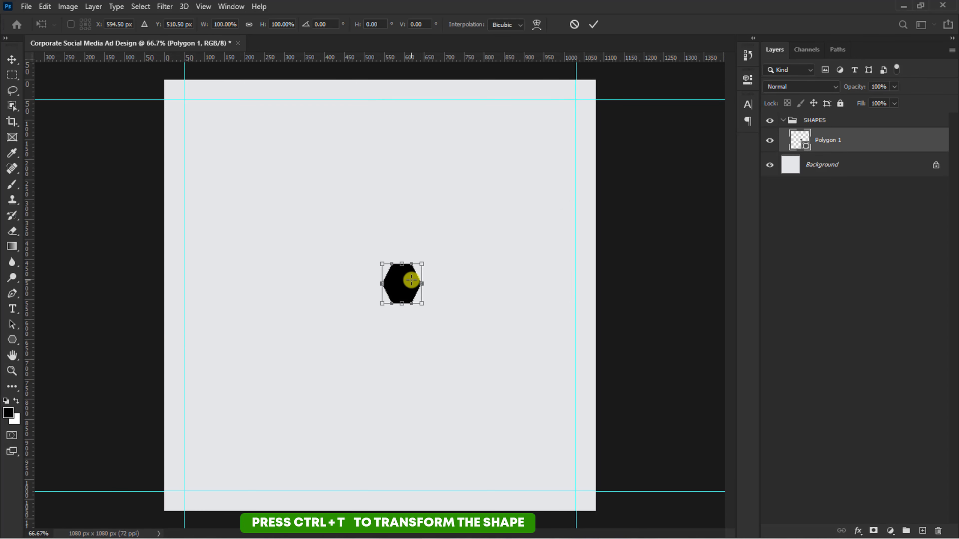
drag(422, 261, 591, 153)
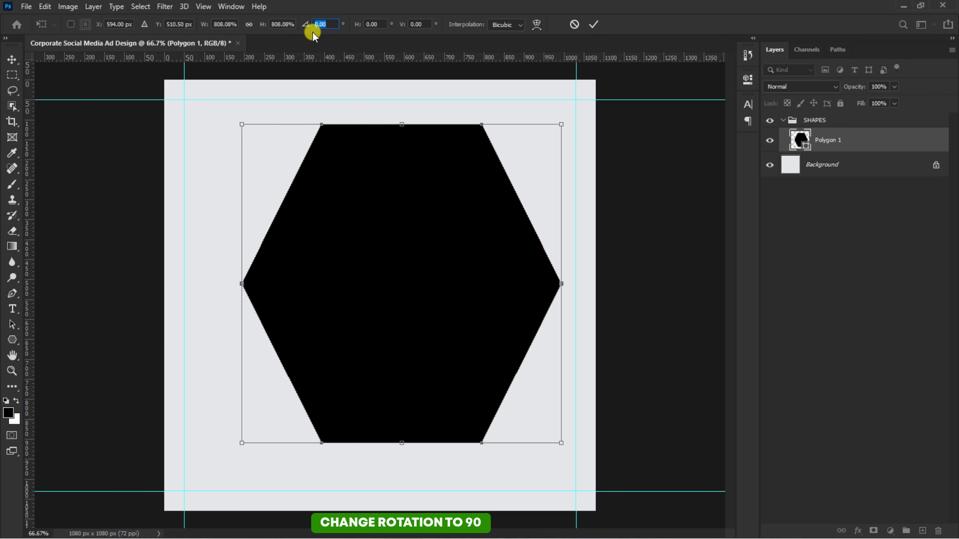
text(90)
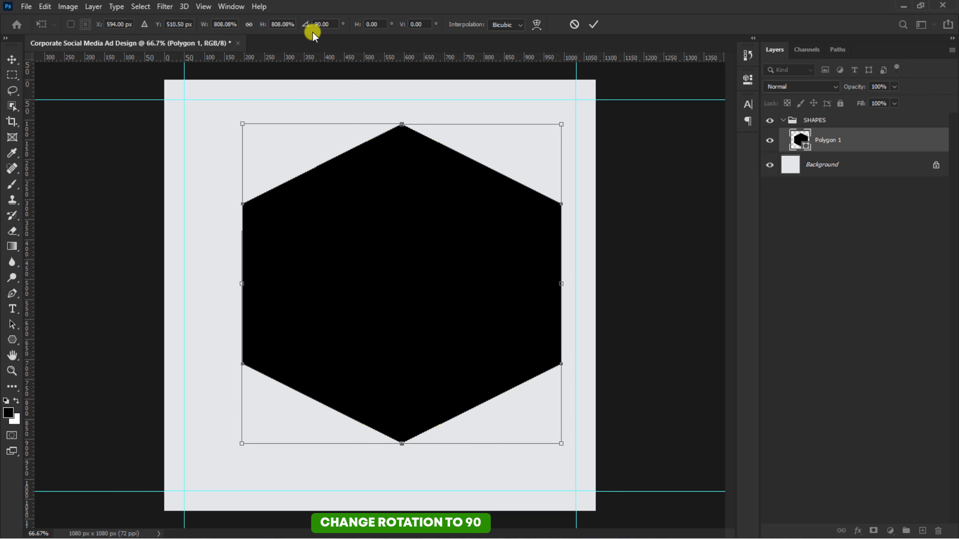
click(588, 26)
Move the hexagon slightly left and down towards the canvas center and duplicate its layer twice
mouse_move(427, 257)
mouse_down()
mouse_move(398, 258)
mouse_move(398, 269)
mouse_move(409, 260)
mouse_up()
key(ctrl+j)
key(ctrl+j)
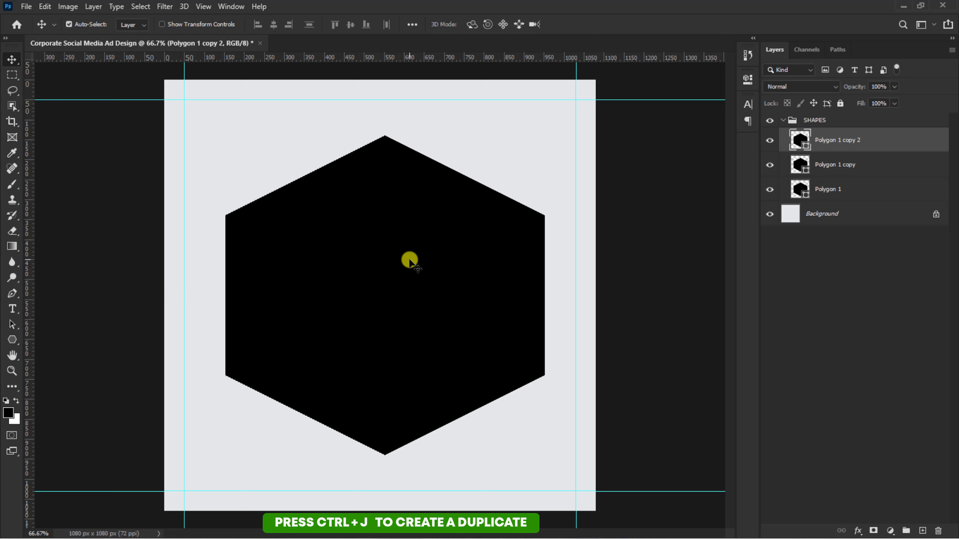
Set the background color to #ffcc00 and fill the original Polygon 1 layer with it
click(838, 189)
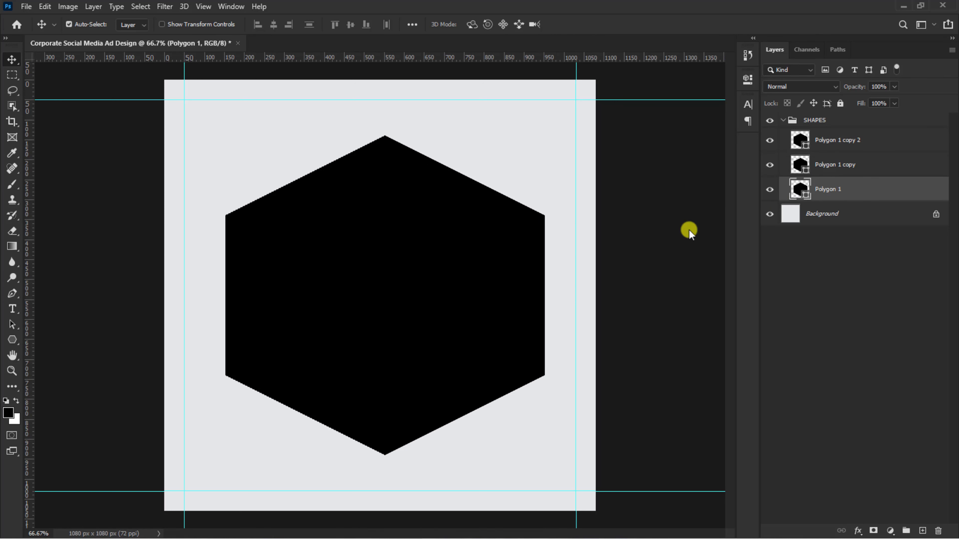
click(13, 419)
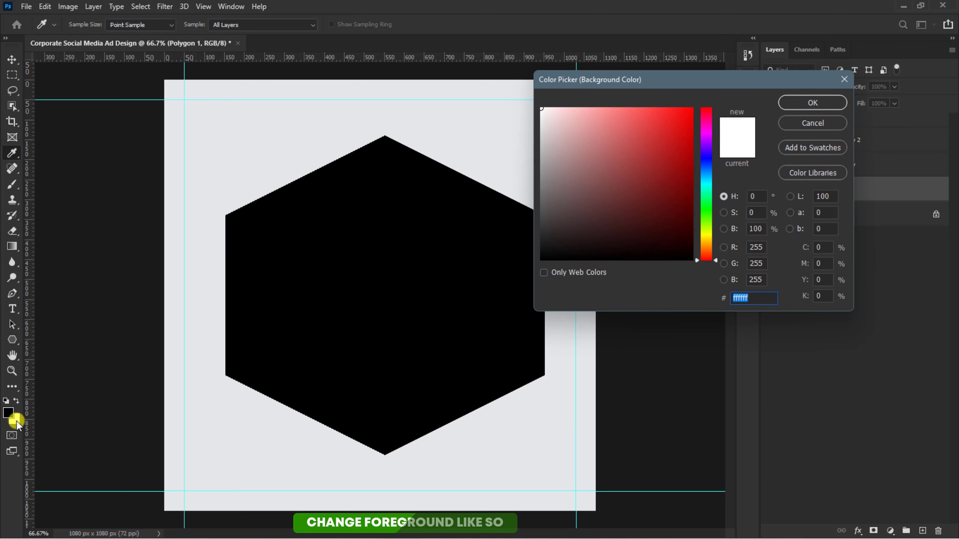
text(ffcc00)
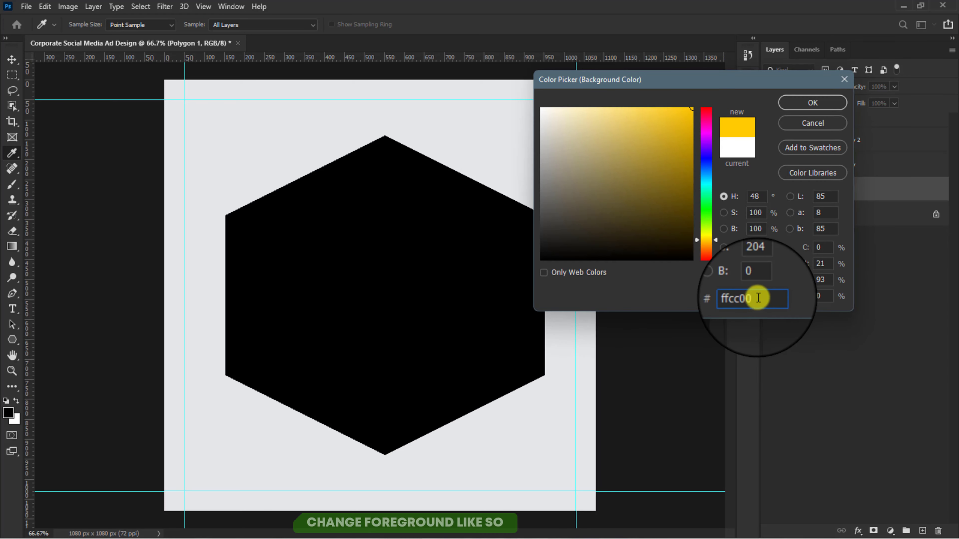
click(812, 103)
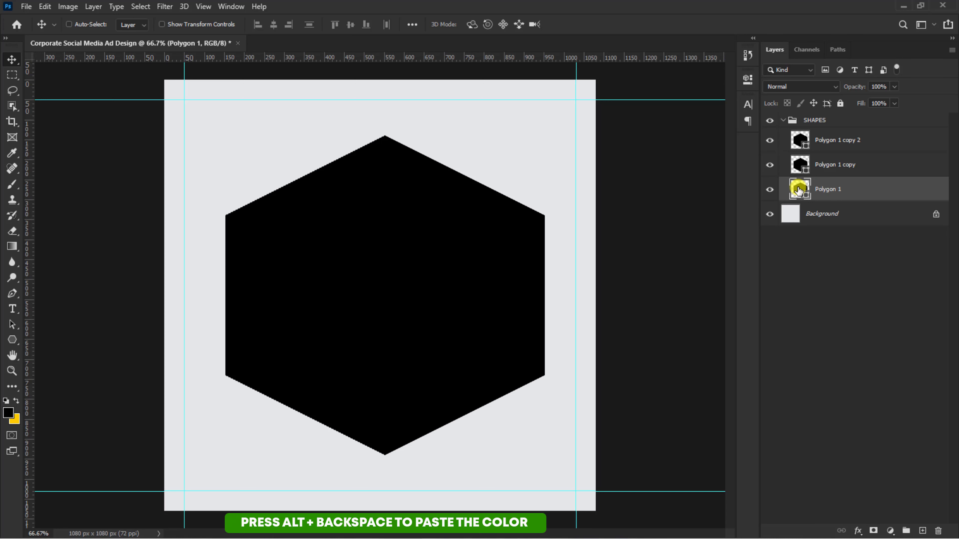
Nudge the yellow hexagon about 30 px down and 20 px right from behind the black one
key(Down)
key(Down)
key(Down)
key(Down)
key(Down)
key(Down)
key(Down)
key(Down)
key(Down)
key(Down)
key(Down)
key(Down)
key(Down)
key(Down)
key(Down)
key(Down)
key(Down)
key(Down)
key(Down)
key(Down)
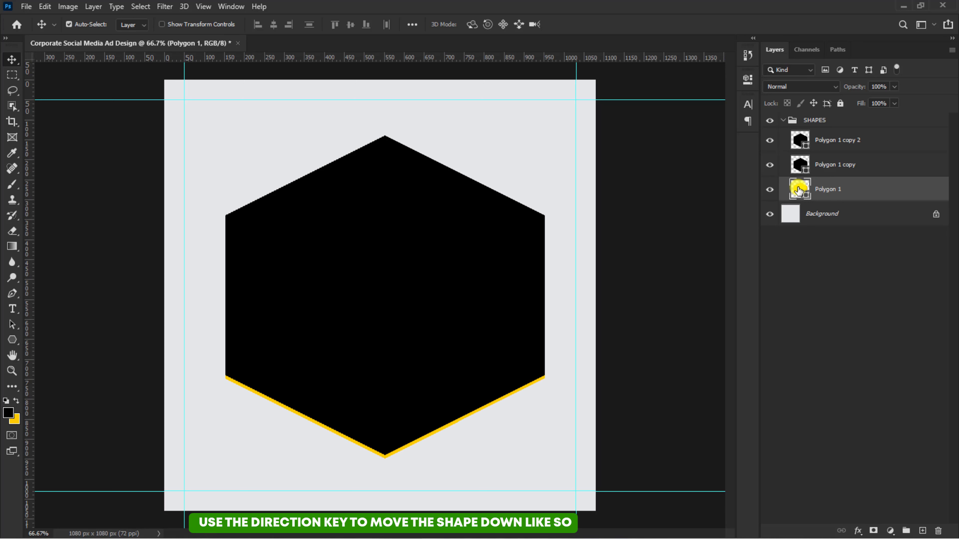
key(Down)
key(Down)
key(Down)
key(Down)
key(Down)
key(Down)
key(Down)
key(Down)
key(Down)
key(Down)
key(Down)
key(Down)
key(Down)
key(Down)
key(Down)
key(Down)
key(Down)
key(Down)
key(Down)
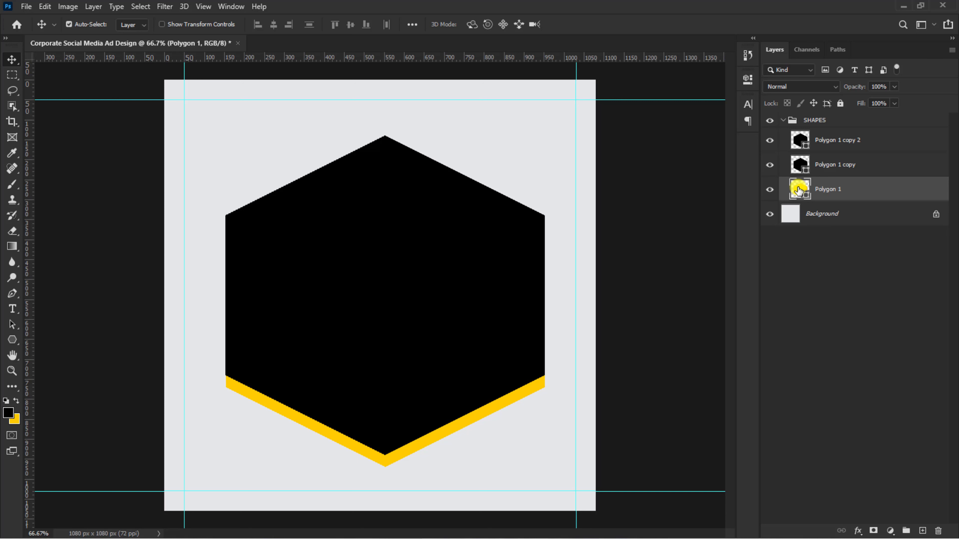
key(Right)
key(Right)
key(Right)
key(Right)
key(Right)
key(Right)
key(Right)
key(Right)
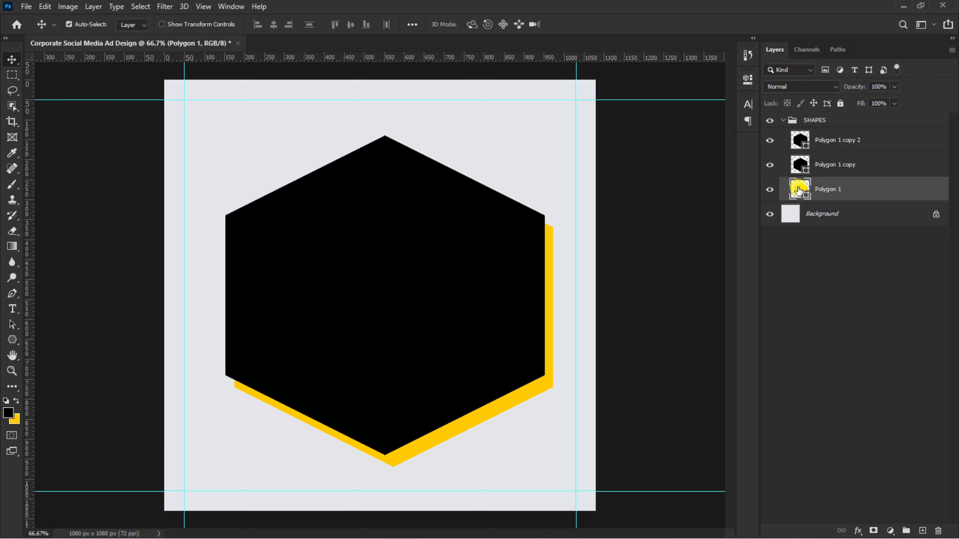
Move the yellow Polygon 1 layer above Polygon 1 copy, and fill Polygon 1 copy with background color #282f39
drag(859, 193, 861, 159)
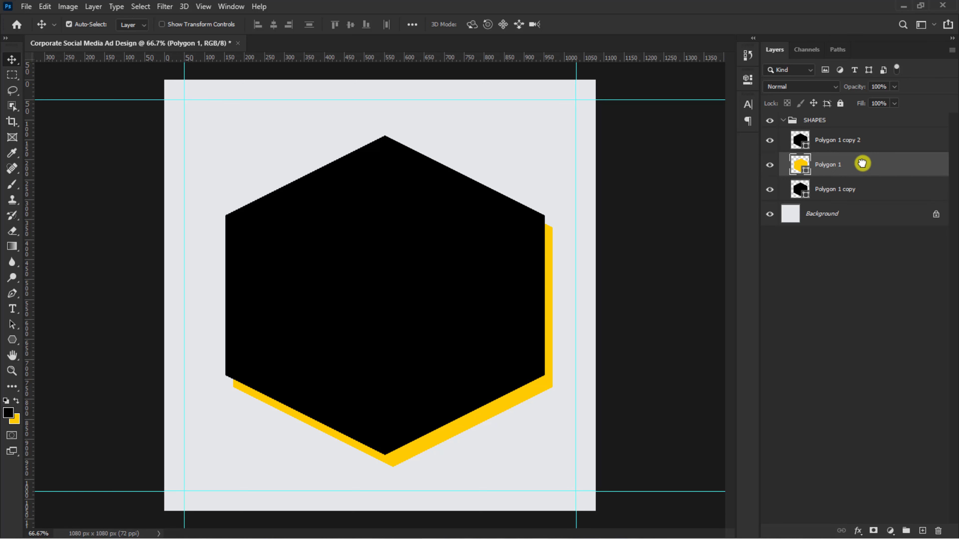
click(802, 193)
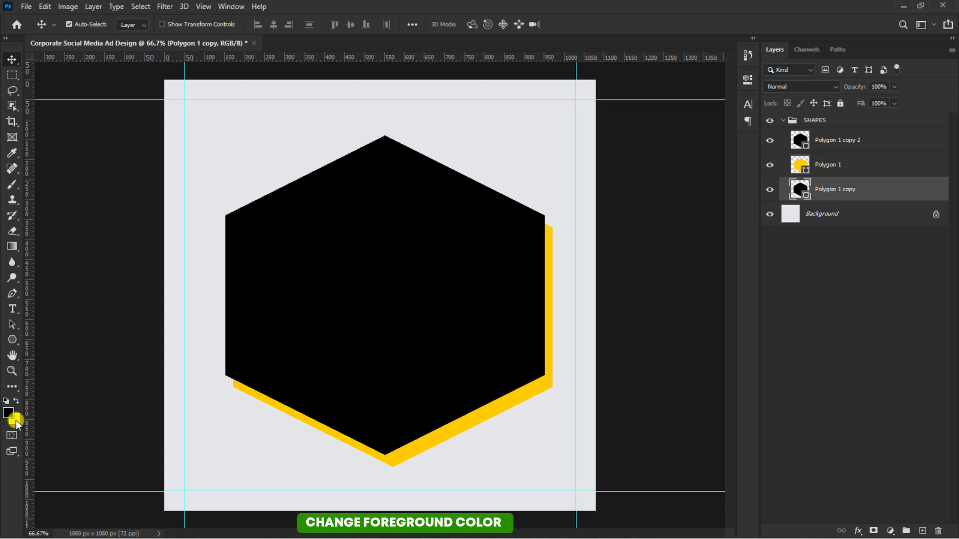
click(15, 421)
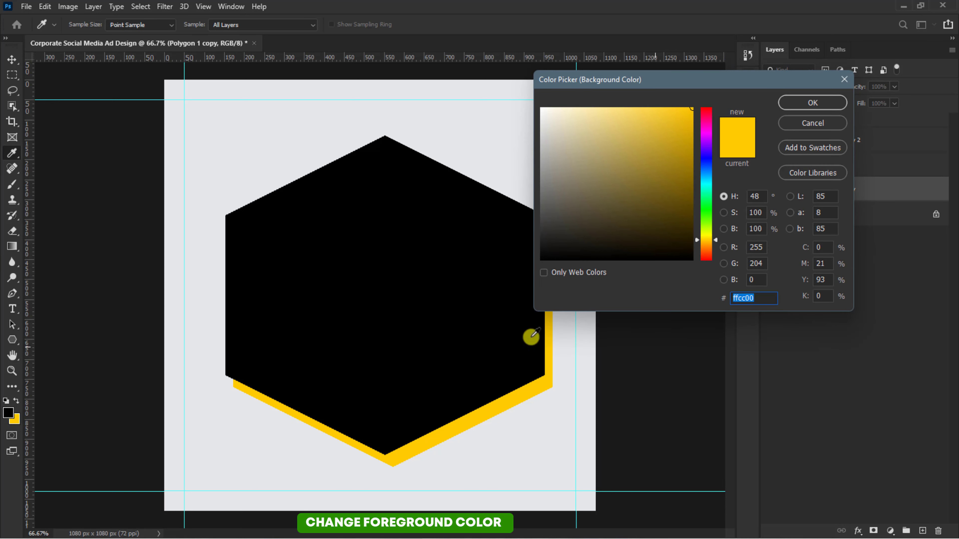
text(282f39)
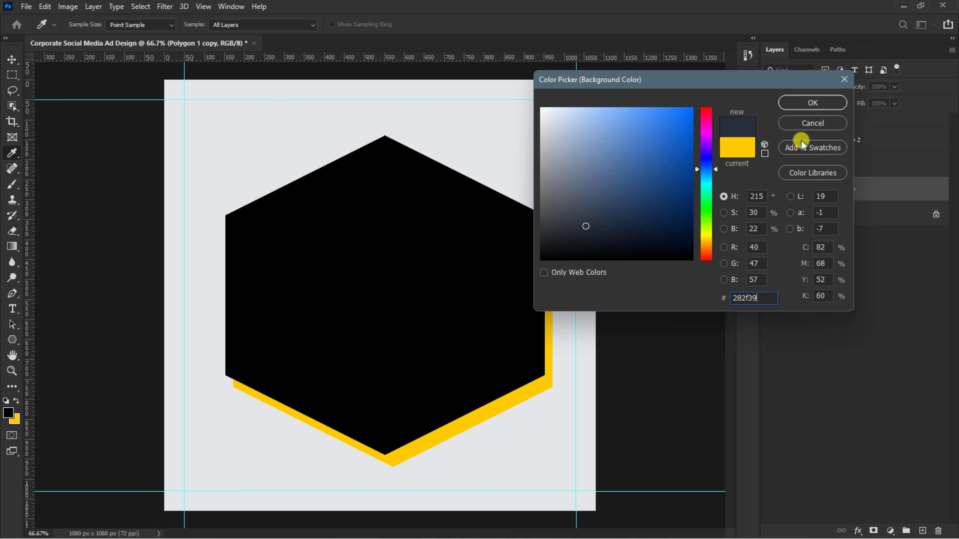
click(813, 103)
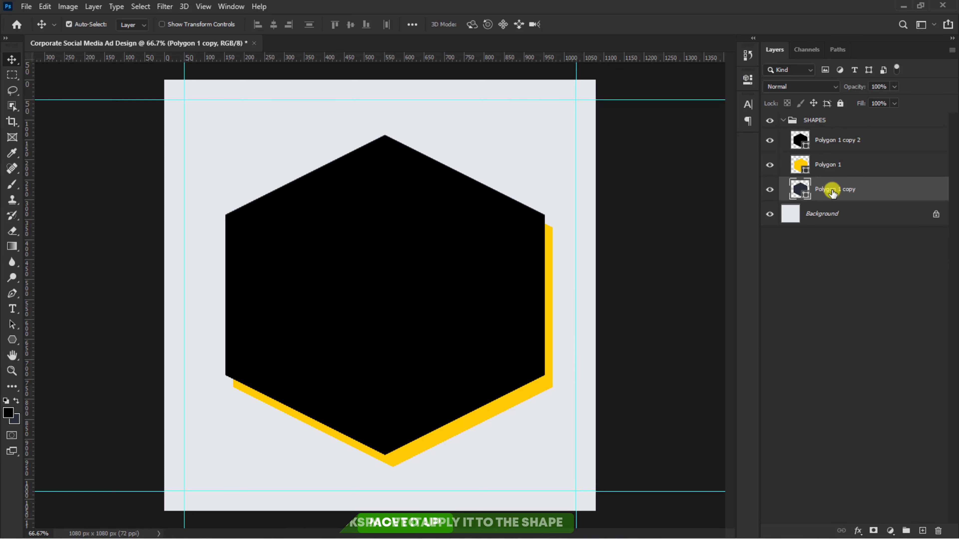
Nudge the dark blue-grey Polygon 1 copy hexagon about 60 px up and 25 px left from behind the black one
key(Up)
key(Up)
key(Up)
key(Up)
key(Up)
key(Up)
key(Up)
key(Up)
key(Up)
key(Up)
key(Up)
key(Up)
key(Up)
key(Up)
key(Up)
key(Up)
key(Up)
key(Up)
key(Up)
key(Up)
key(Up)
key(Up)
key(Up)
key(Up)
key(Up)
key(Up)
key(Up)
key(Up)
key(Up)
key(Up)
key(Up)
key(Up)
key(Up)
key(Up)
key(Up)
key(Up)
key(Up)
key(Up)
key(Up)
key(Up)
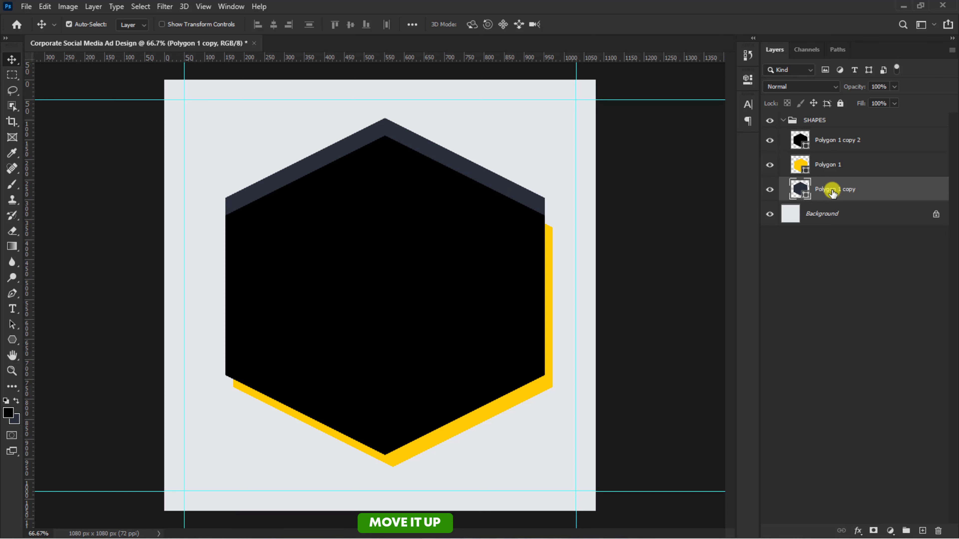
key(Up)
key(Up)
key(Up)
key(Up)
key(Up)
key(Up)
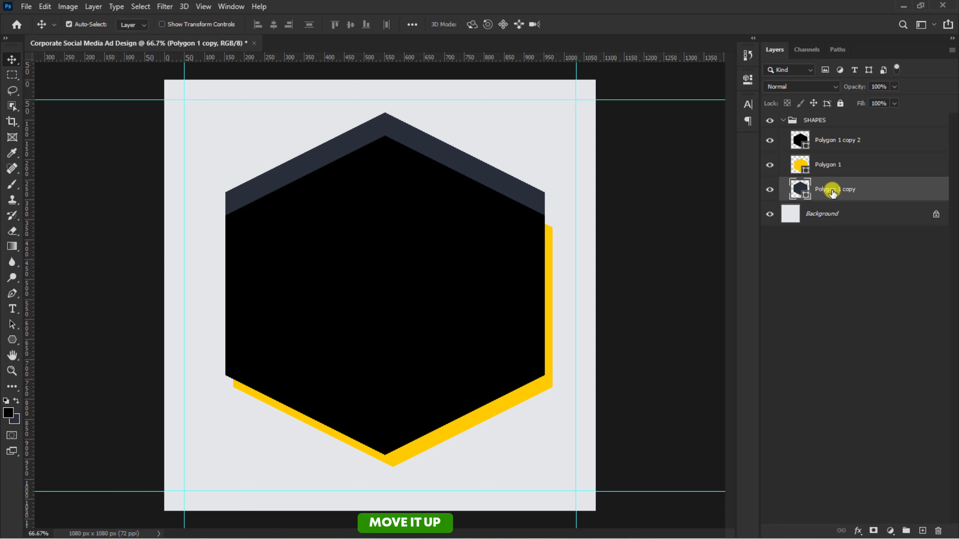
key(Left)
key(Left)
key(Left)
key(Left)
key(Left)
key(Left)
key(Left)
key(Left)
key(Left)
key(Left)
key(Left)
key(Left)
key(Left)
key(Left)
key(Left)
key(Left)
key(Left)
key(Left)
key(Left)
key(Left)
key(Left)
key(Left)
key(Left)
key(Left)
key(Left)
key(Left)
key(Left)
key(Left)
key(Left)
key(Left)
key(Left)
key(Left)
key(Left)
key(Left)
key(Left)
key(Left)
key(Left)
key(Left)
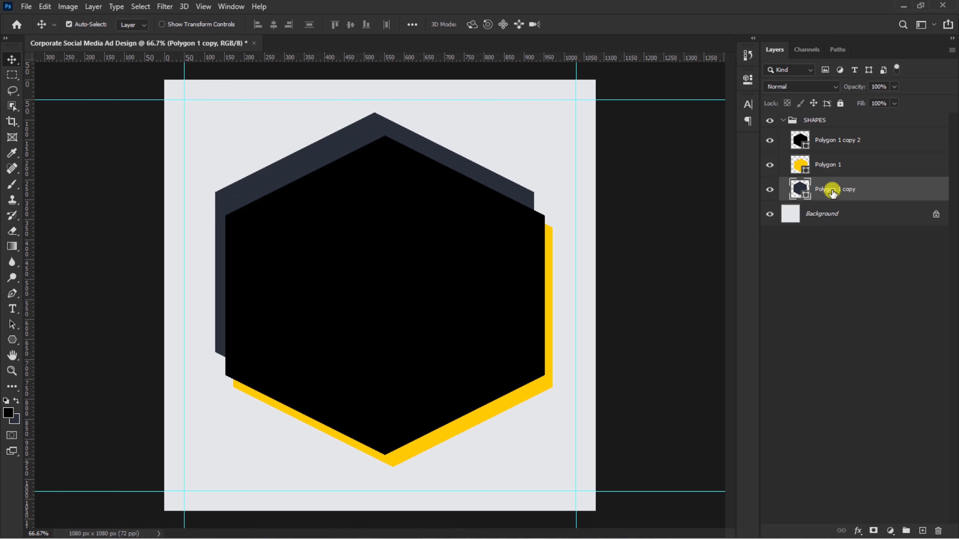
Nudge the dark blue-grey Polygon 1 copy hexagon a further 10 px or so to the left
key(Left)
key(Left)
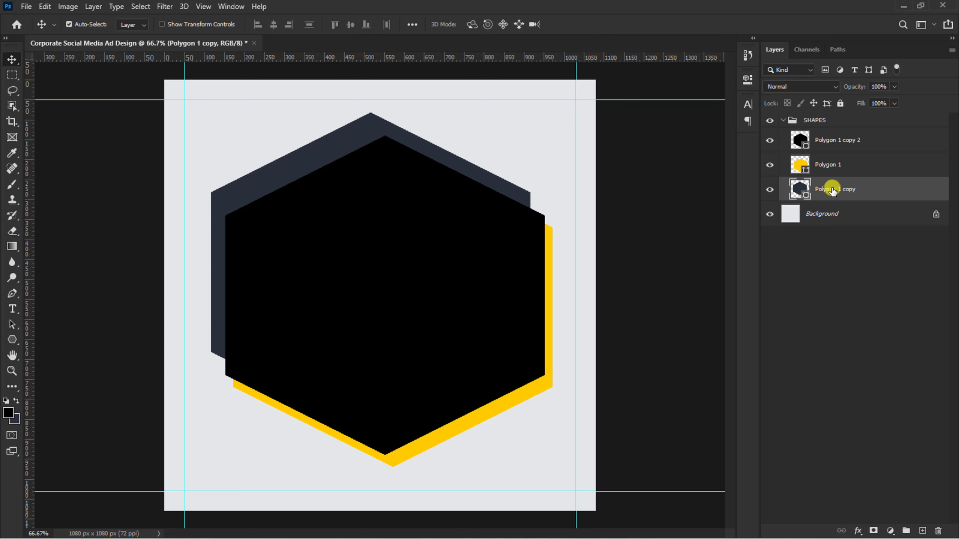
Duplicate the black Polygon 1 copy 2 hexagon and move the duplicate about 400 px up and 400 px left, over the canvas's upper-left corner
click(853, 140)
key(ctrl+j)
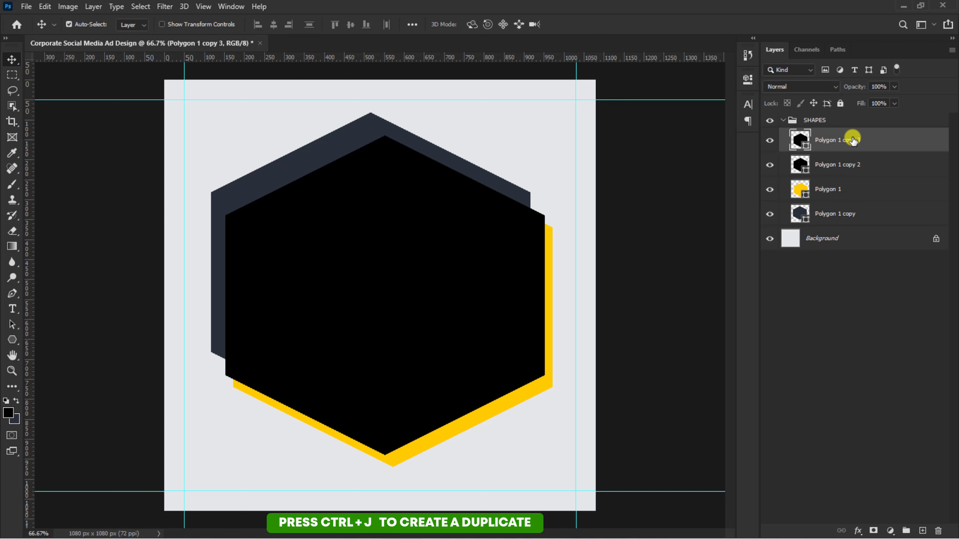
key(ctrl+minus)
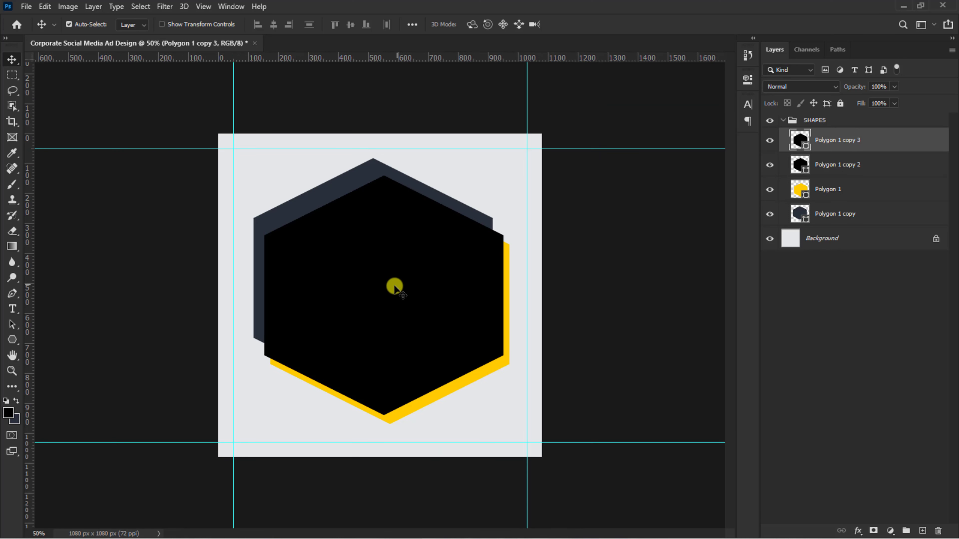
drag(394, 288, 279, 163)
Fill the upper-left corner hexagon with background color #282f39 and nudge it about 30 px up
key(alt+BackSpace)
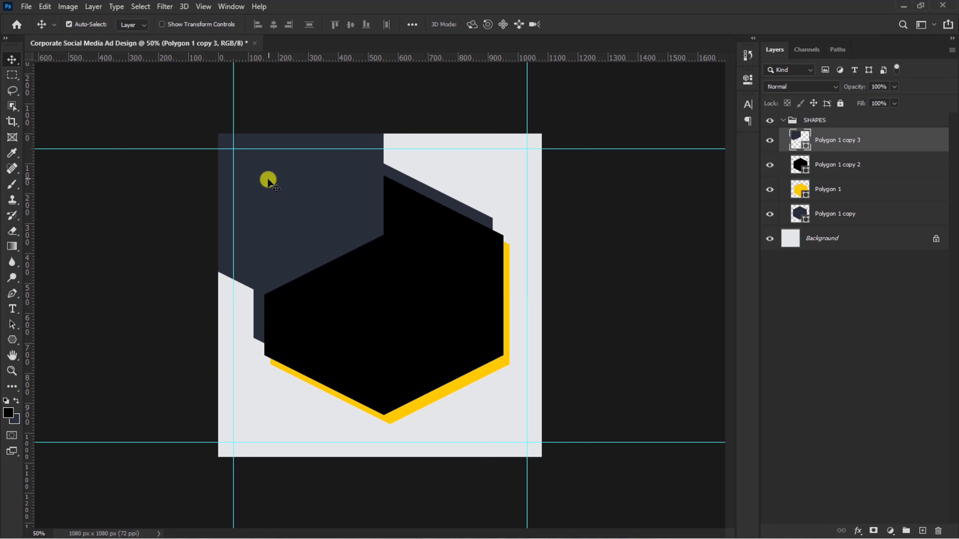
key(shift+Up)
key(shift+Up)
key(shift+Up)
key(shift+Up)
Duplicate the dark corner hexagon, set the background color to #ffffff, and fill the lower Polygon 1 copy 3 with it
key(ctrl+j)
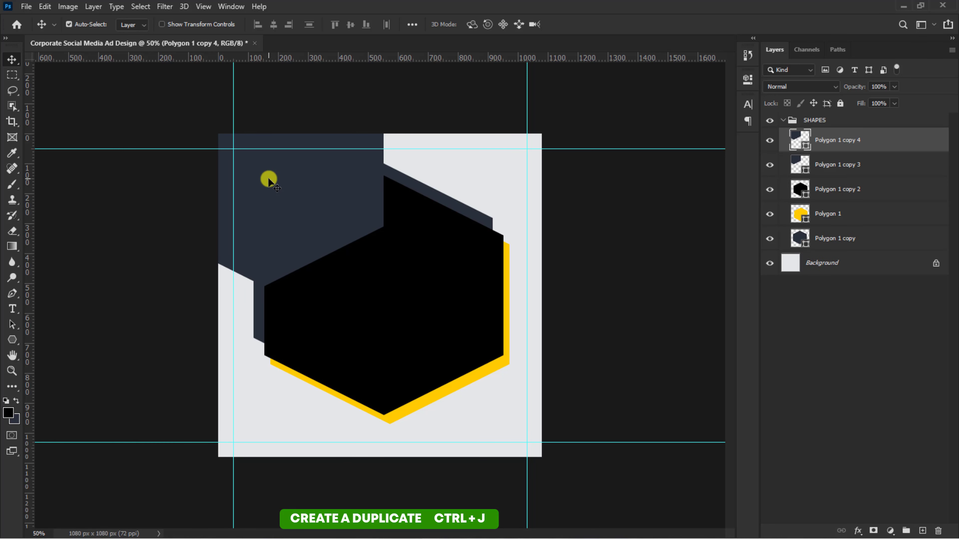
click(836, 166)
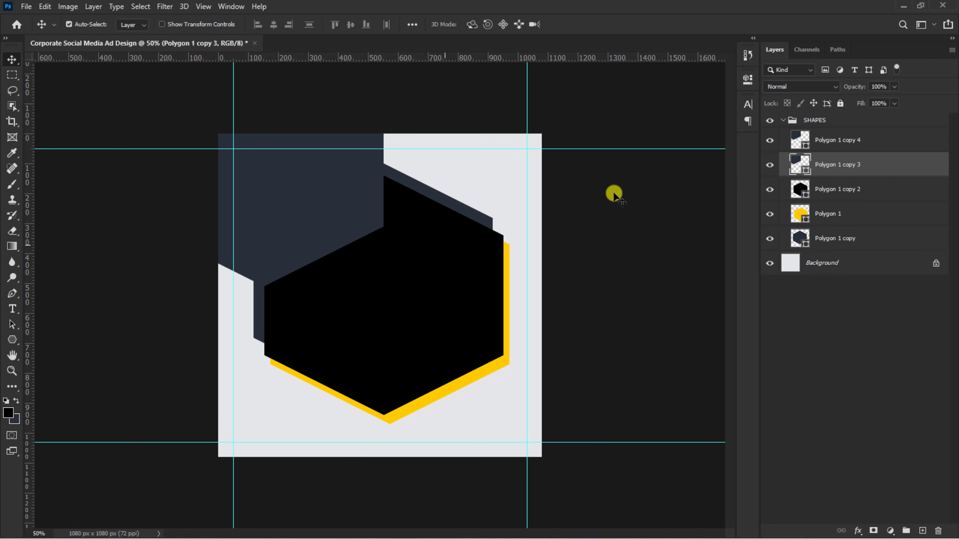
click(14, 419)
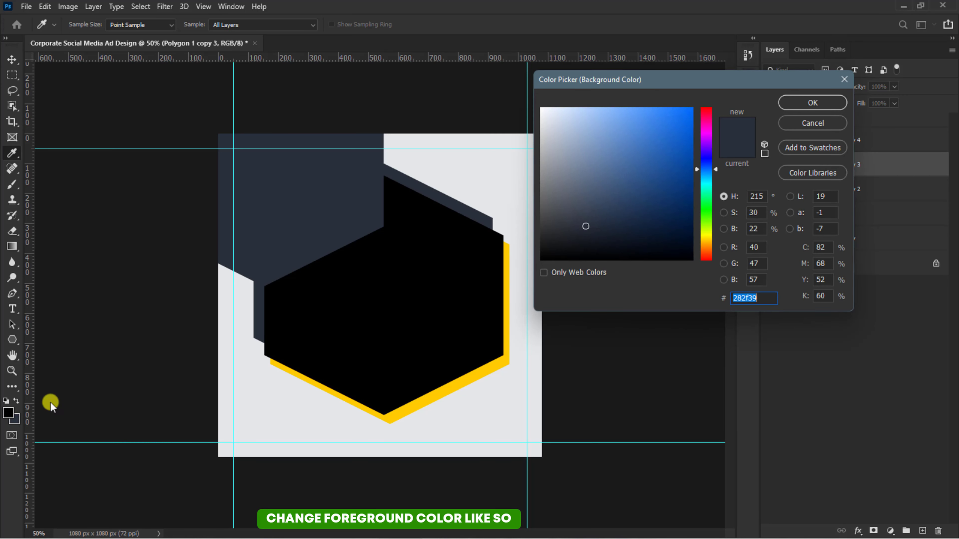
click(541, 109)
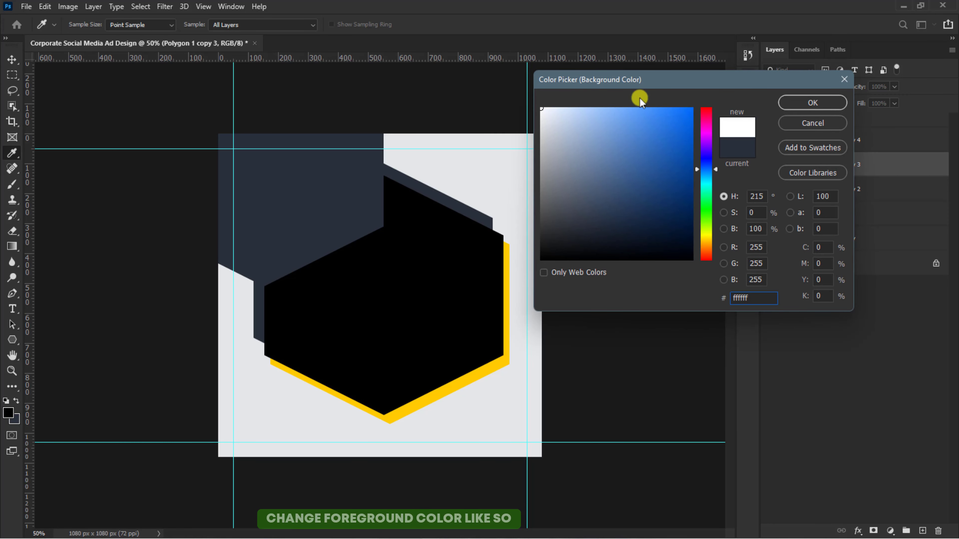
click(791, 101)
key(ctrl+BackSpace)
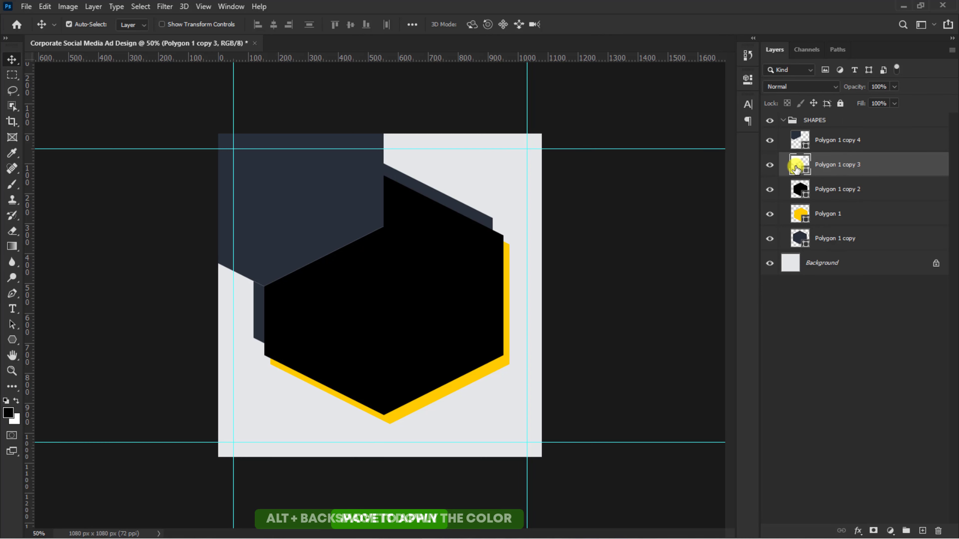
Nudge the recolored Polygon 1 copy 3 hexagon about 30 px down to form a light strip along the dark corner hexagon's lower edge
key(shift+Down)
key(shift+Down)
key(shift+Down)
key(shift+Down)
key(shift+Down)
drag(795, 169, 849, 213)
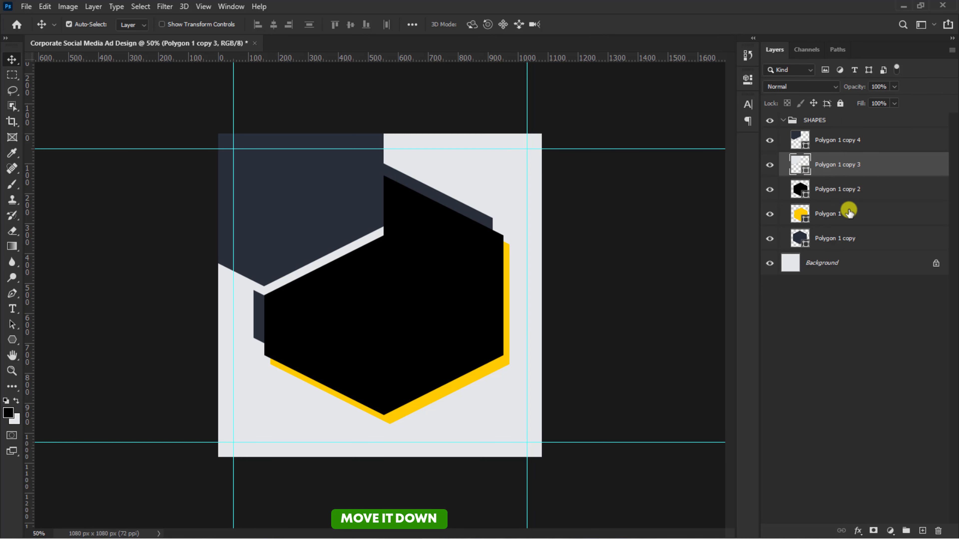
Place a duplicate of the yellow Polygon 1 hexagon over the canvas's lower-right corner, with its layer directly above Polygon 1 copy 2
click(854, 218)
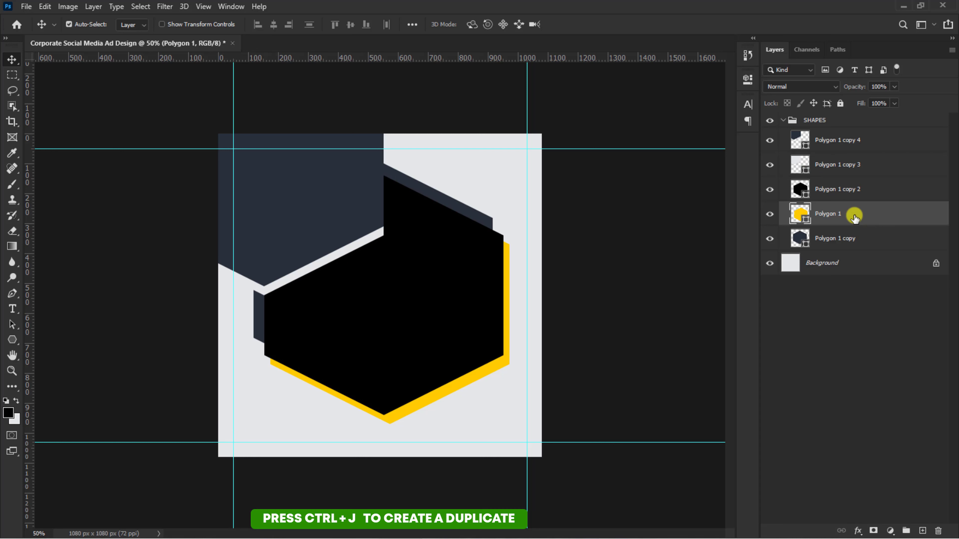
key(ctrl+j)
click(438, 387)
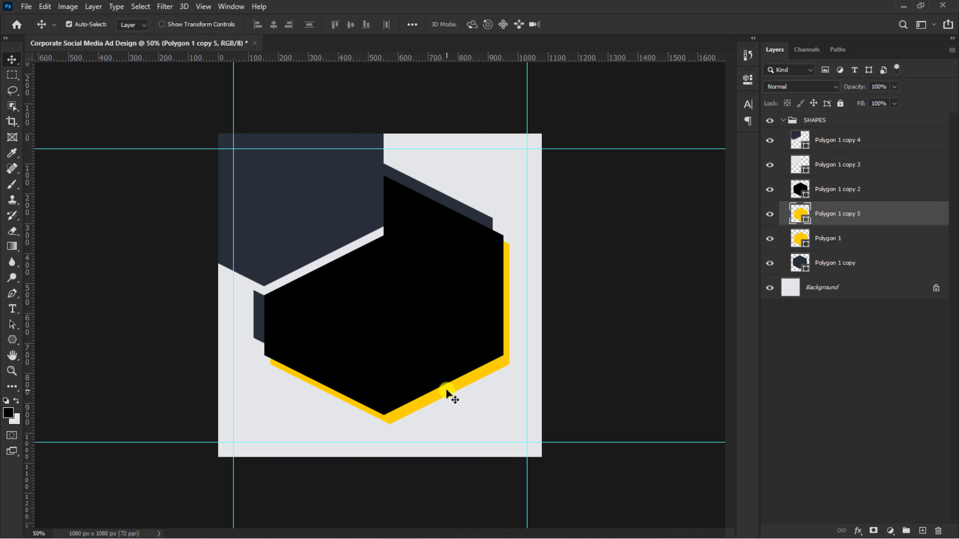
drag(445, 389, 482, 500)
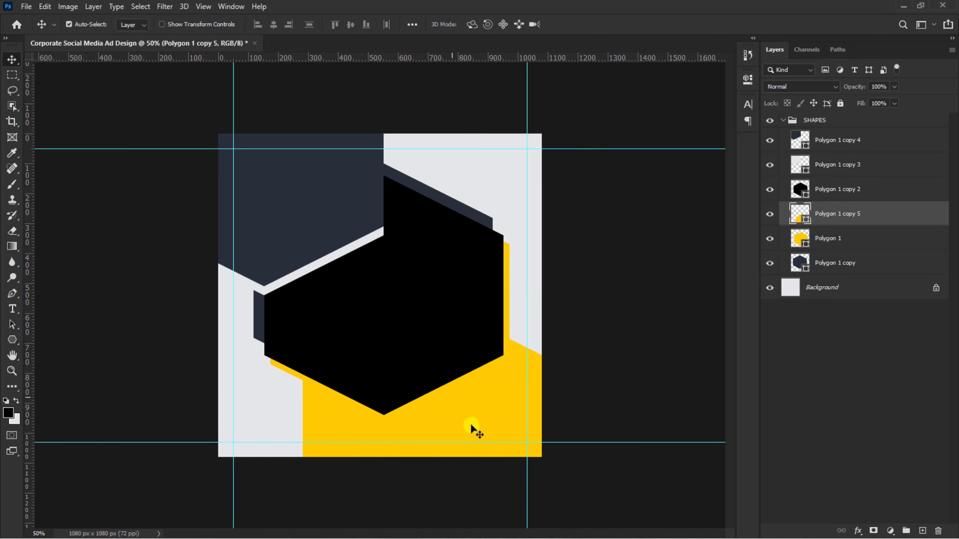
drag(471, 429, 546, 457)
drag(824, 207, 826, 184)
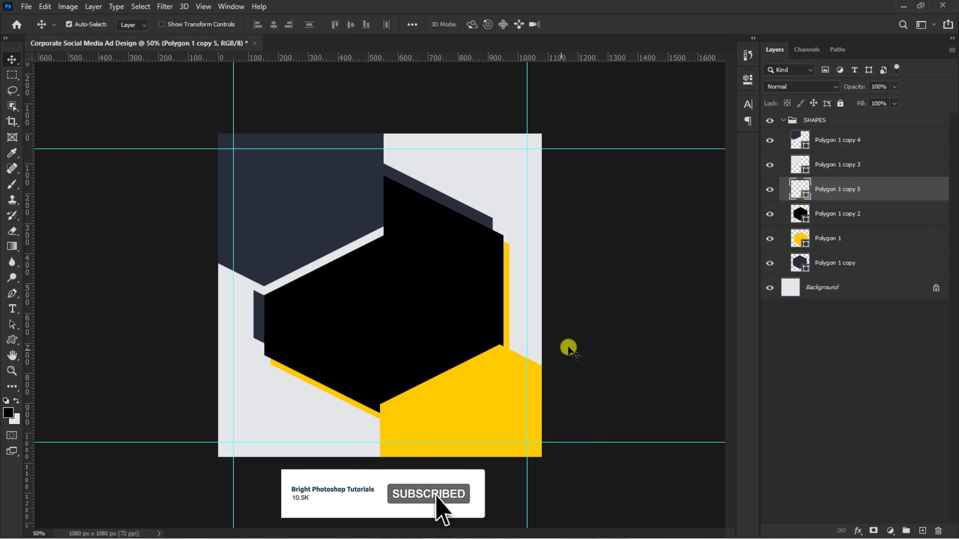
key(Down)
key(Down)
key(Down)
key(Down)
key(Down)
key(Down)
key(Down)
key(Down)
key(Down)
key(Down)
key(Down)
key(Down)
key(Down)
key(Down)
key(Down)
key(Down)
key(Down)
key(Down)
key(Down)
key(Down)
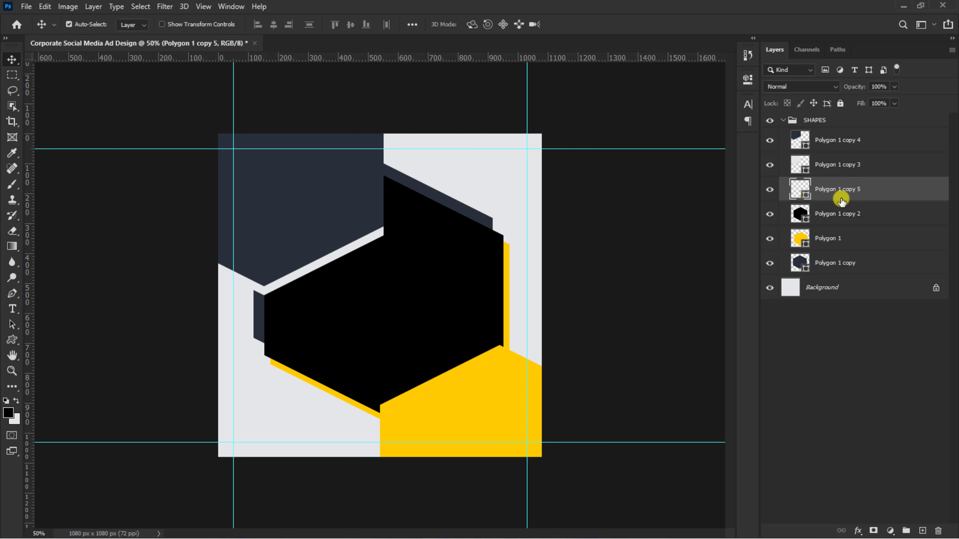
Nudge the yellow corner hexagon about 30 px up and 10 px right so its peak meets the black hexagon's right edge
key(ctrl+plus)
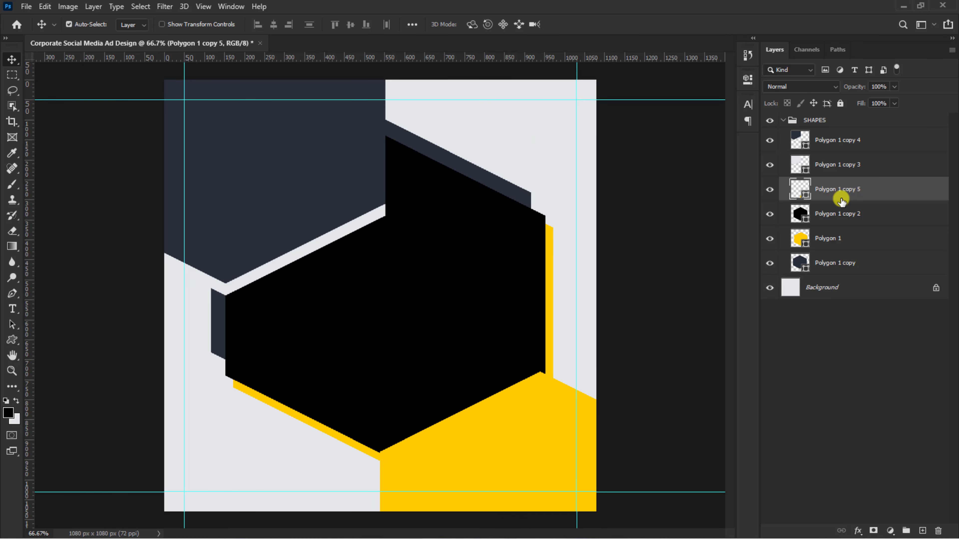
key(Up)
key(Up)
key(Up)
key(Up)
key(Up)
key(Up)
key(Up)
key(Up)
key(Up)
key(Up)
key(Up)
key(Up)
key(Up)
key(Up)
key(Up)
key(Up)
key(Up)
key(Up)
key(Up)
key(Up)
key(Right)
key(Right)
key(Right)
key(Right)
key(Right)
key(Right)
key(Right)
key(Right)
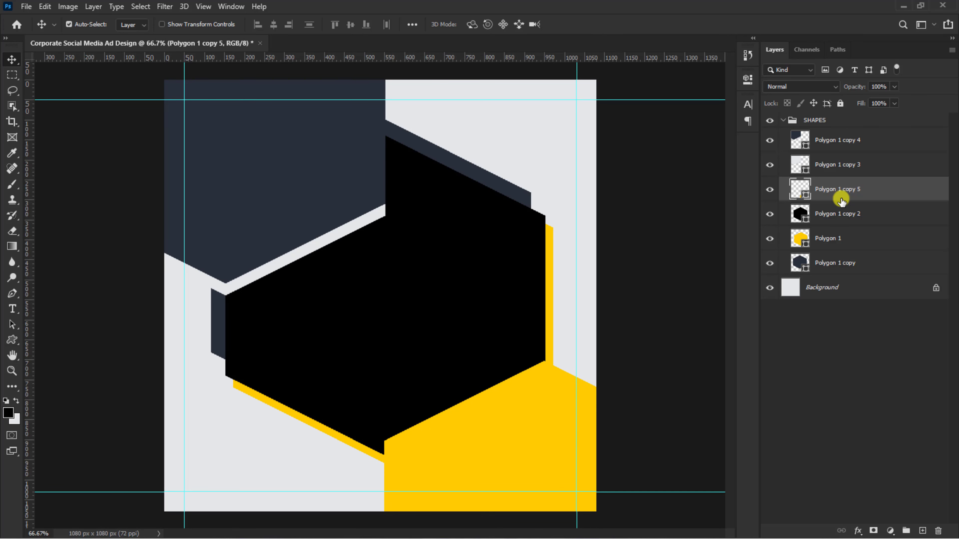
Add a new layer above Polygon 1 copy 5 and create a 100 x 100 px polygon with 3 sides in it
key(ctrl+minus)
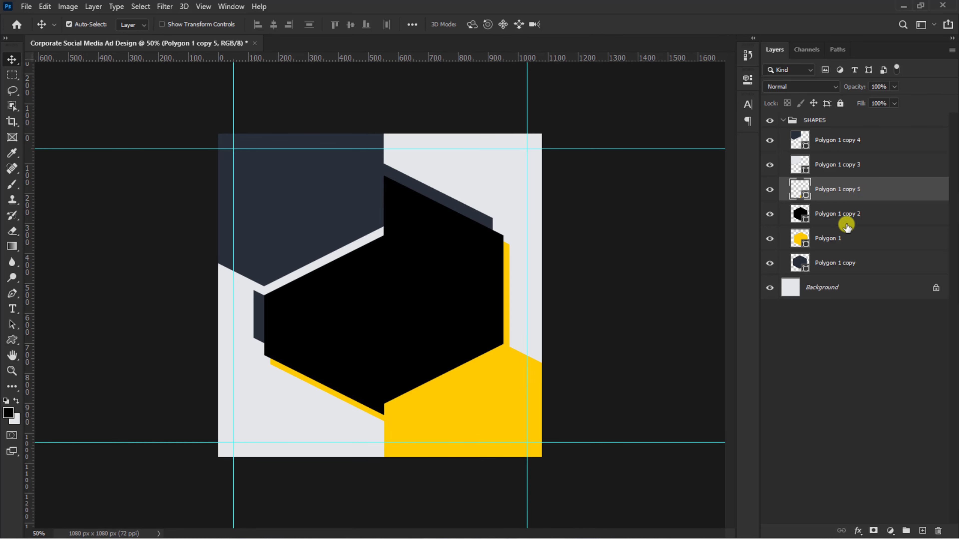
click(922, 531)
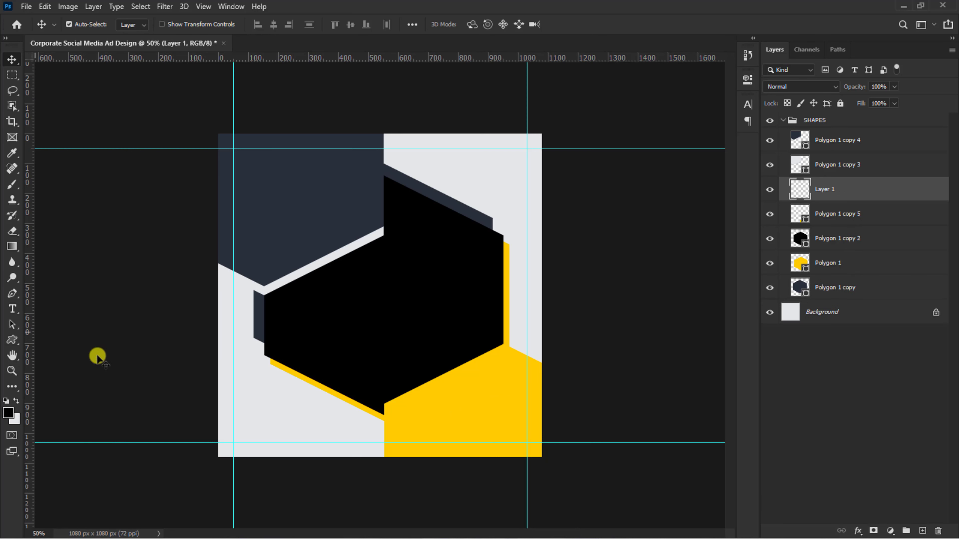
click(13, 341)
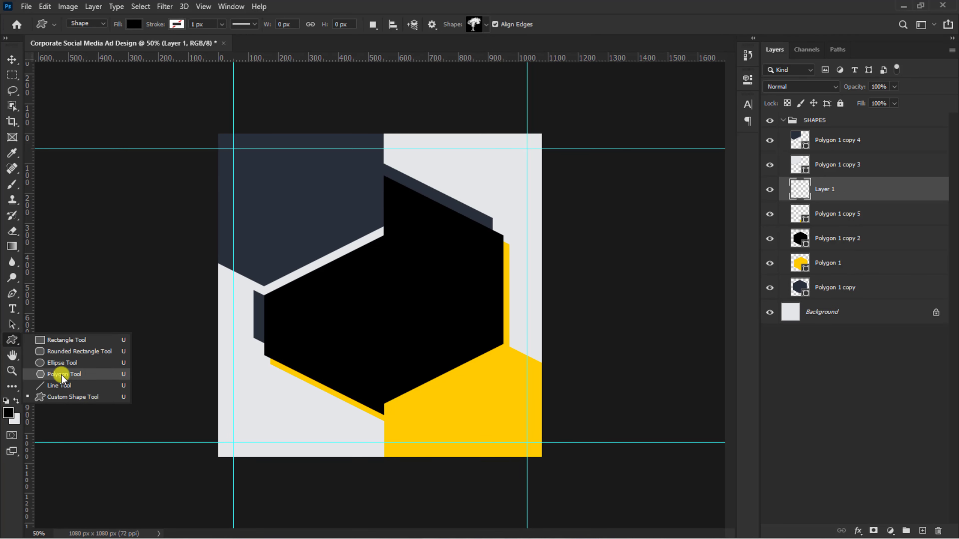
click(61, 376)
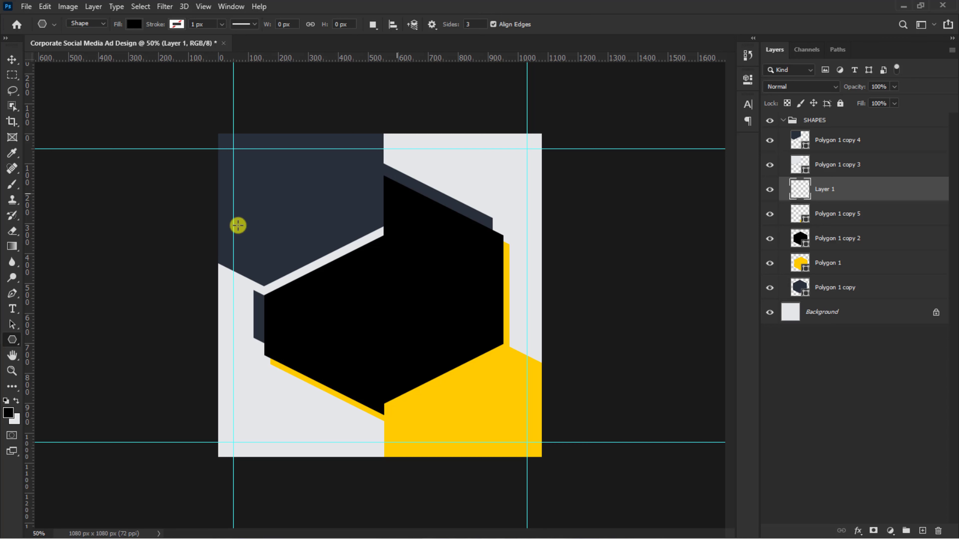
click(477, 24)
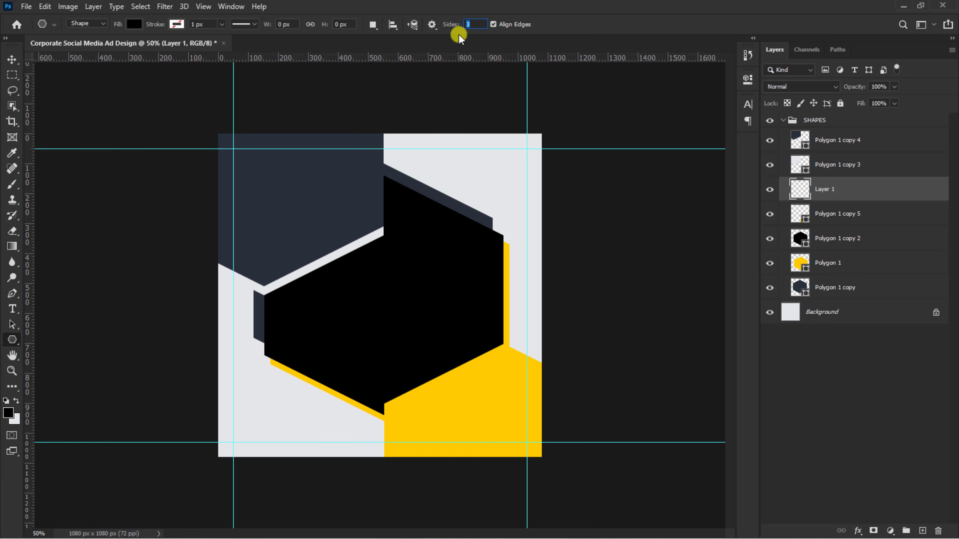
click(386, 286)
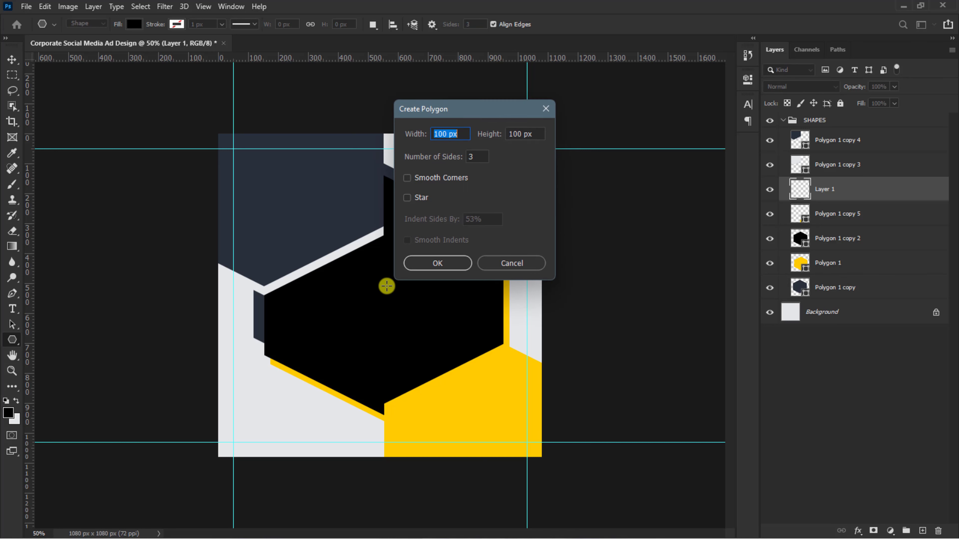
click(434, 262)
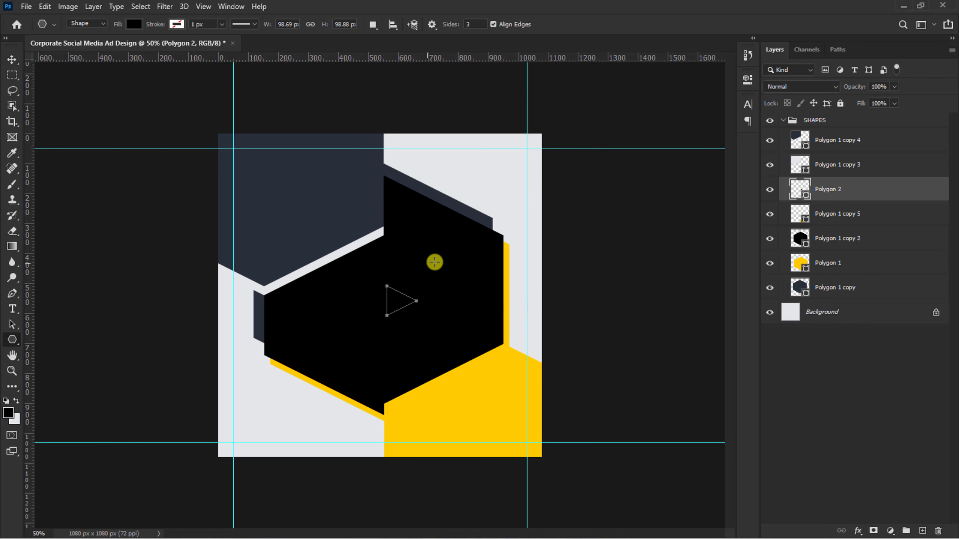
Transform the triangle into a large wedge over the canvas's lower-left corner, sloping just below the black hexagon and rotated by -1.17°
key(ctrl+t)
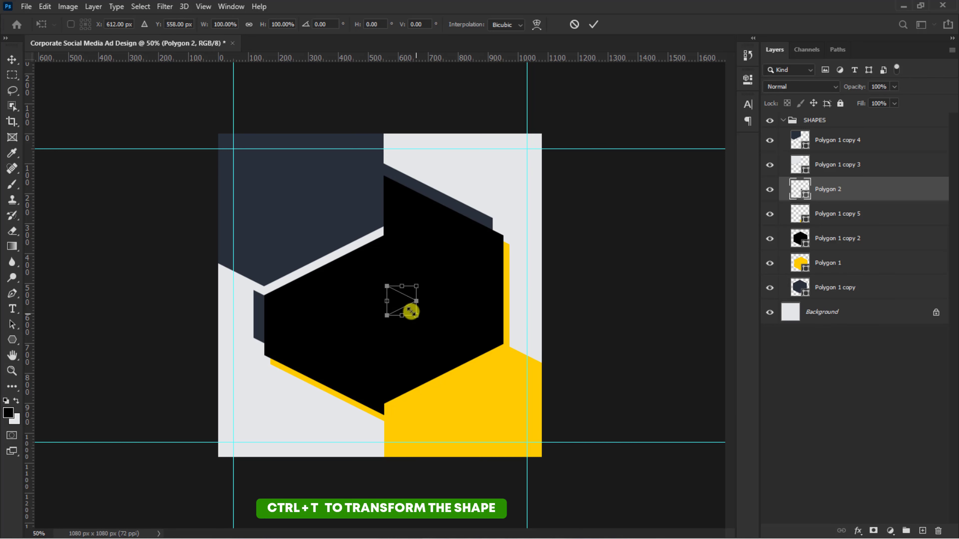
drag(417, 316, 578, 497)
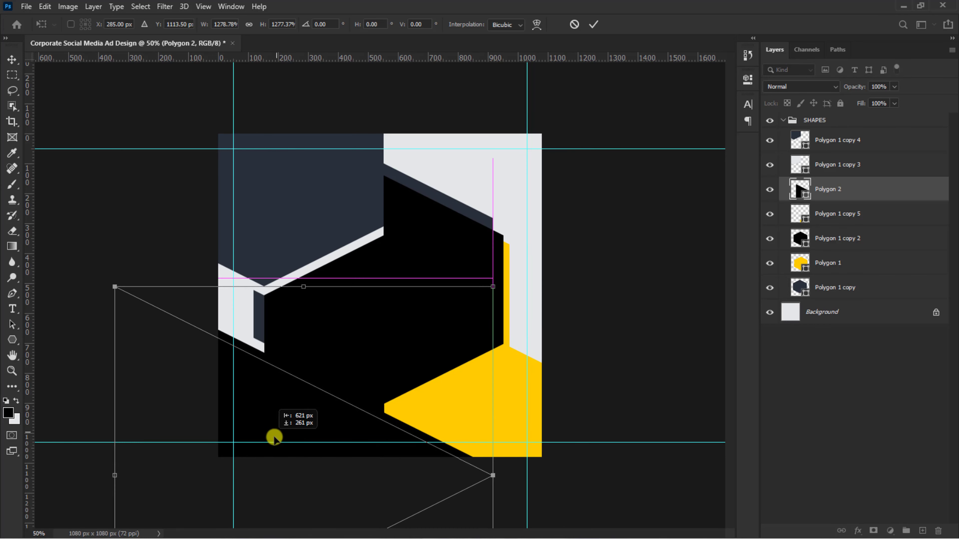
drag(274, 437, 264, 448)
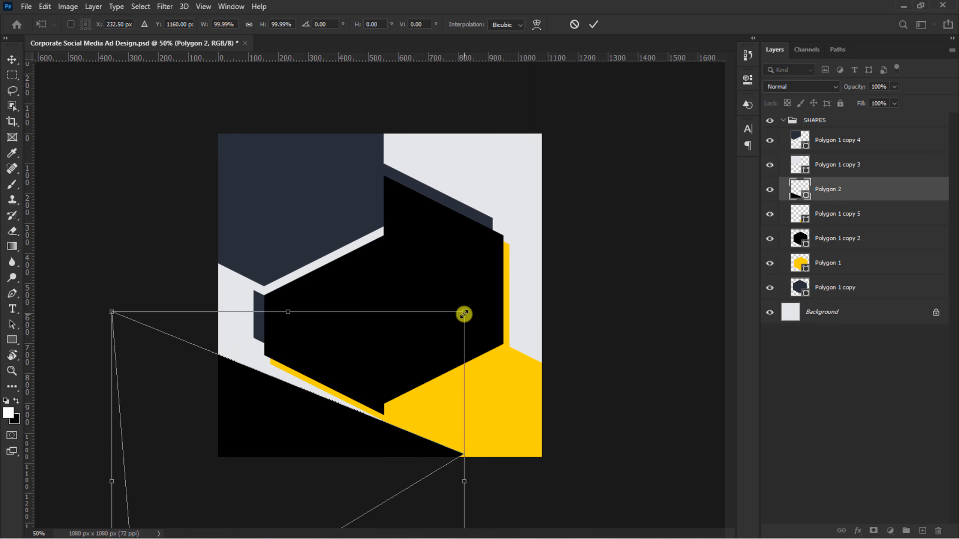
drag(464, 314, 476, 304)
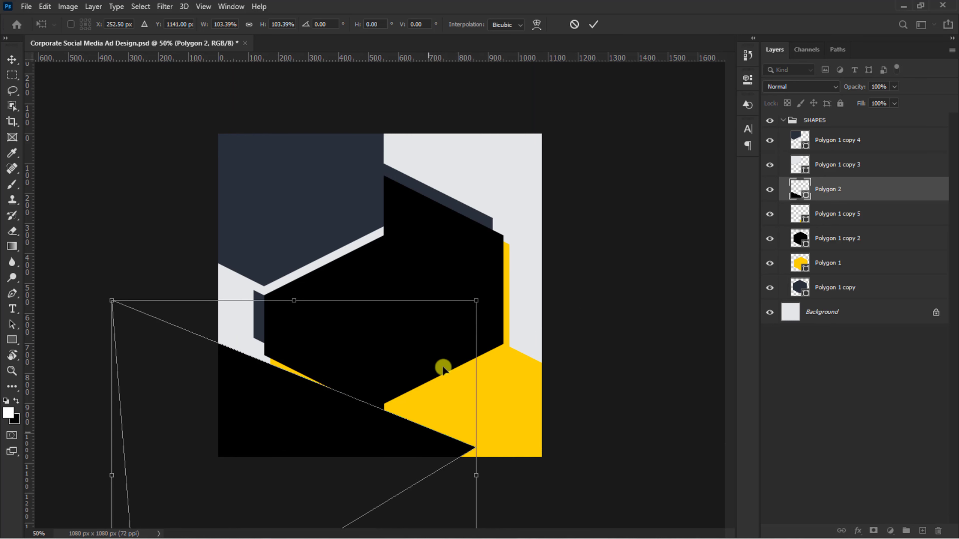
drag(406, 436, 400, 448)
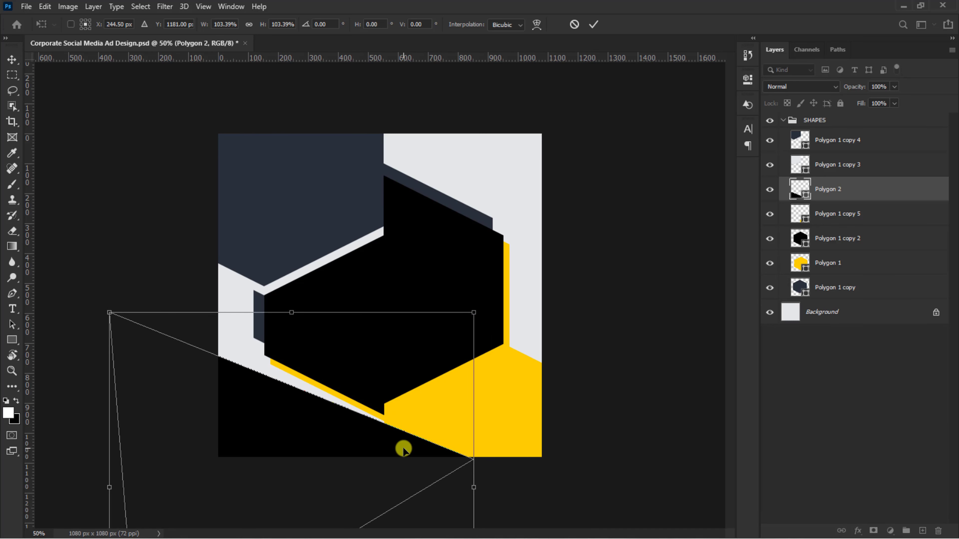
drag(476, 289, 494, 298)
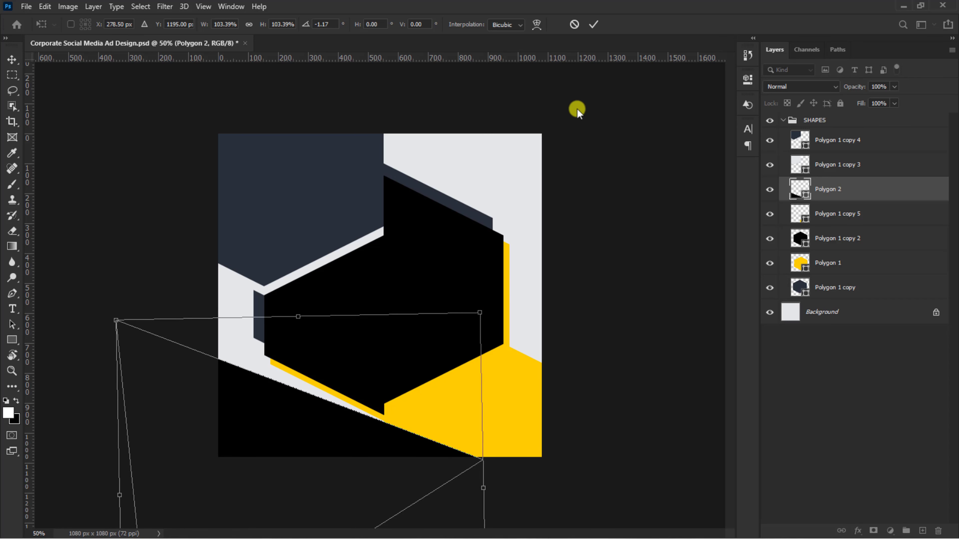
click(596, 25)
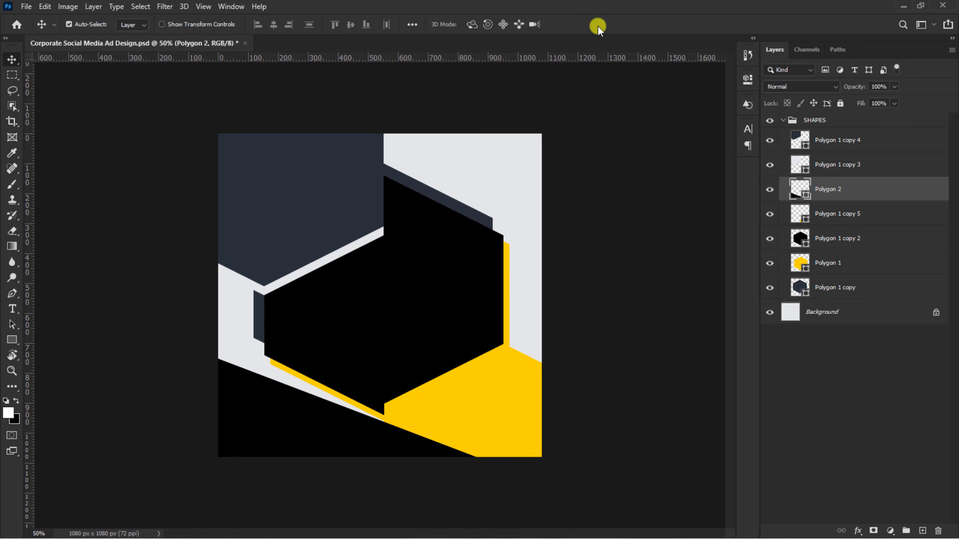
Set the background color to #04388A and fill the Polygon 2 triangle with it
click(15, 420)
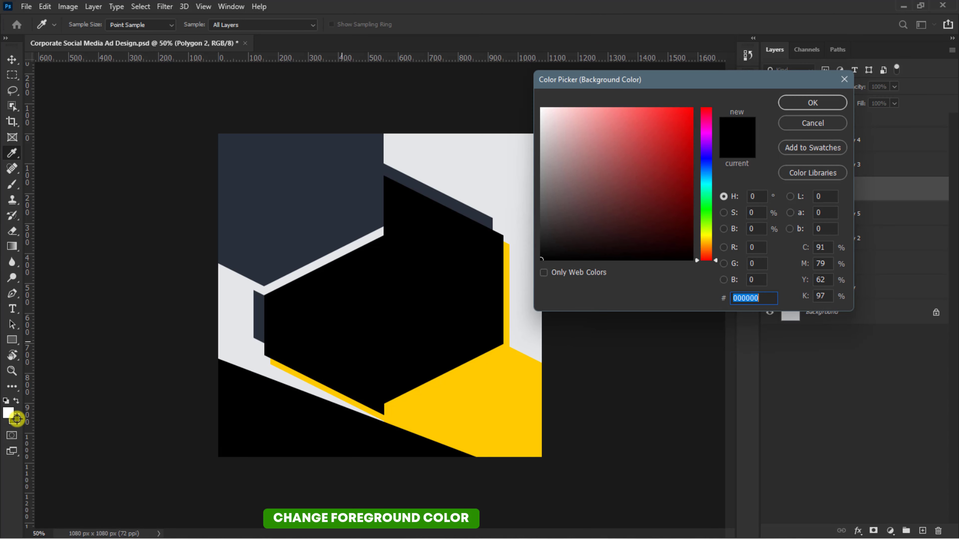
text(04388)
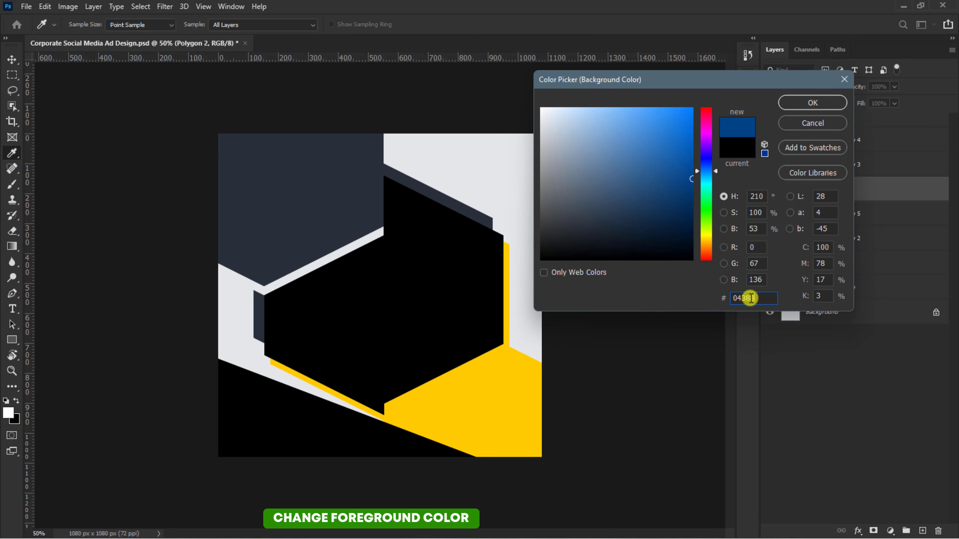
text(A)
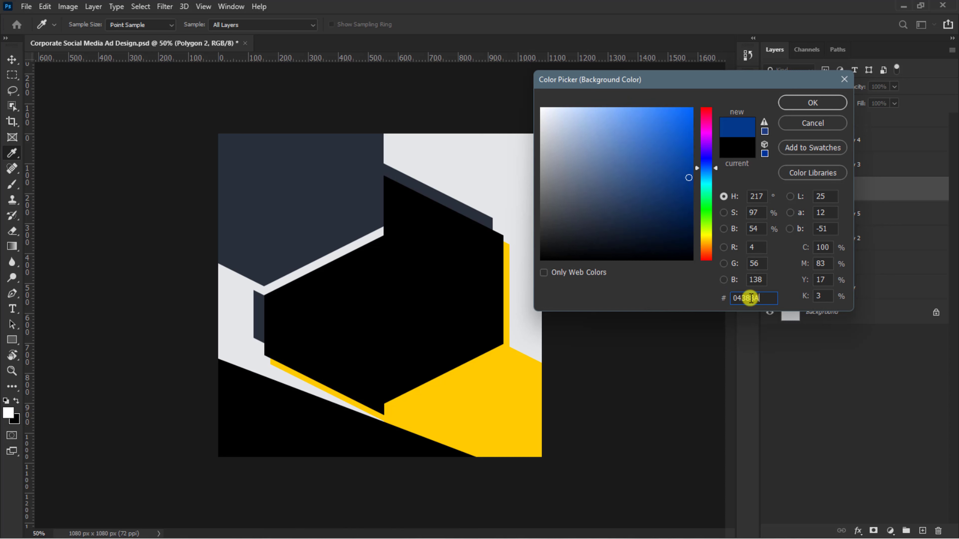
click(801, 102)
key(v)
click(800, 190)
key(alt+BackSpace)
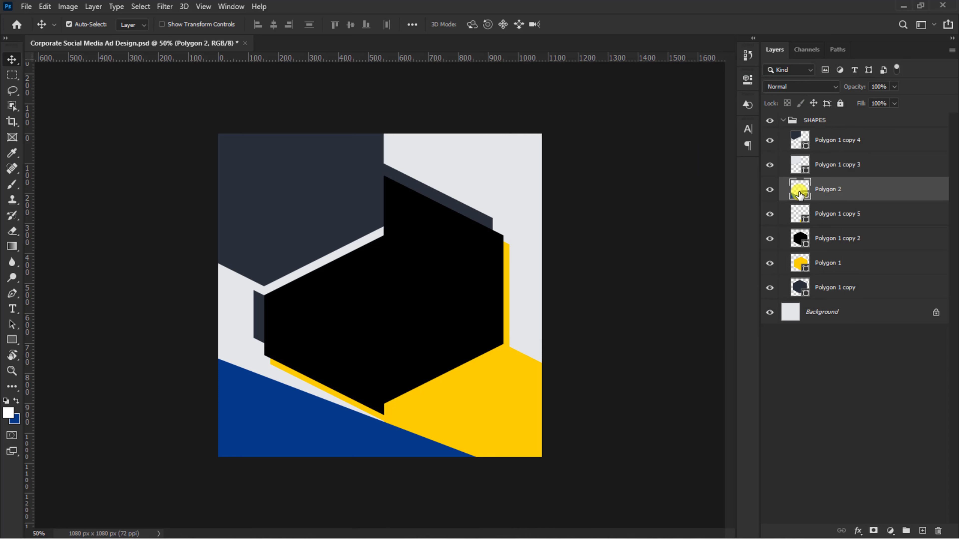
Fill the black hexagon on Polygon 1 copy 2 with the white-to-blue gradient preset
click(403, 313)
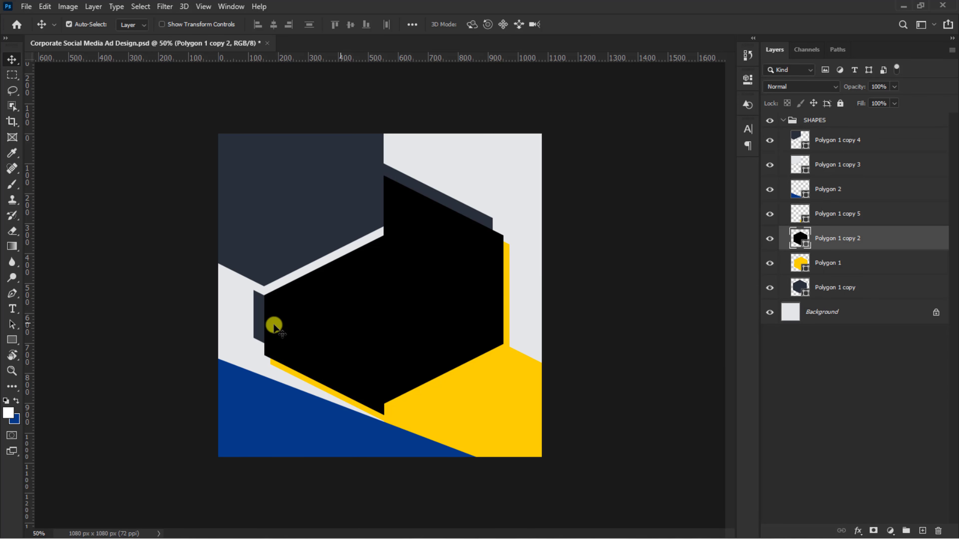
click(13, 339)
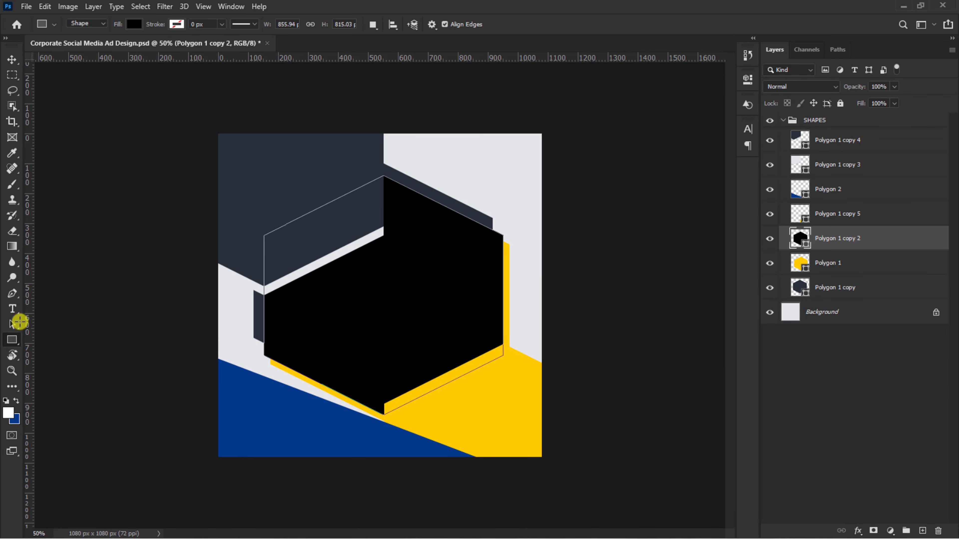
click(133, 24)
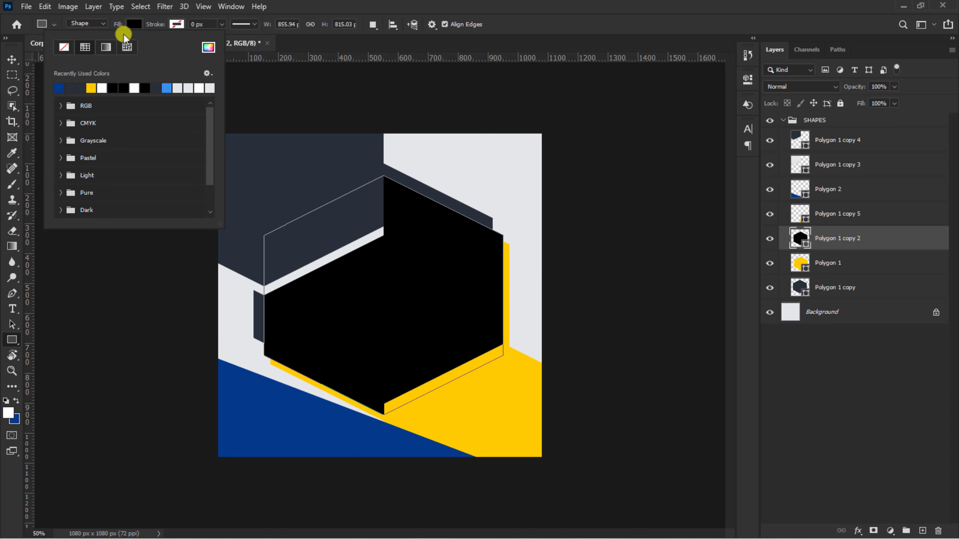
click(105, 46)
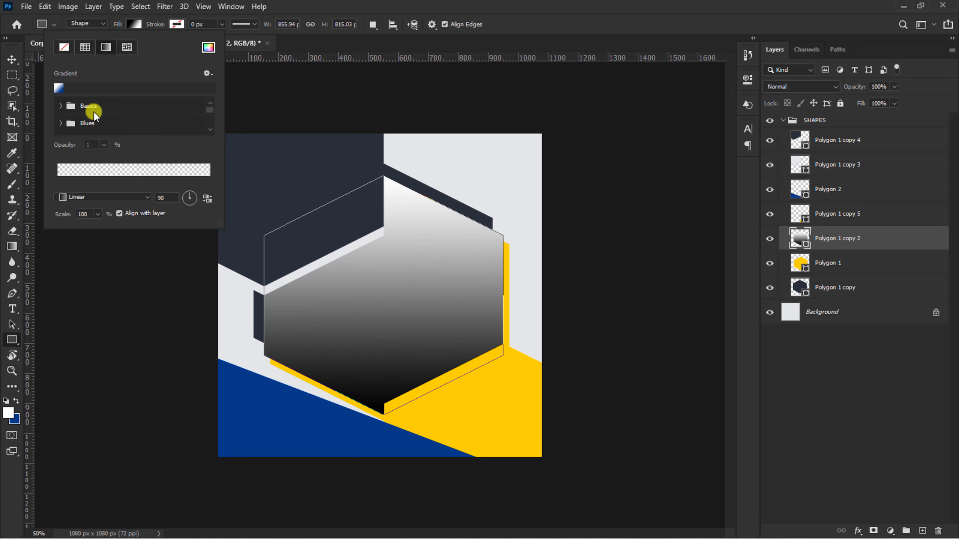
click(58, 88)
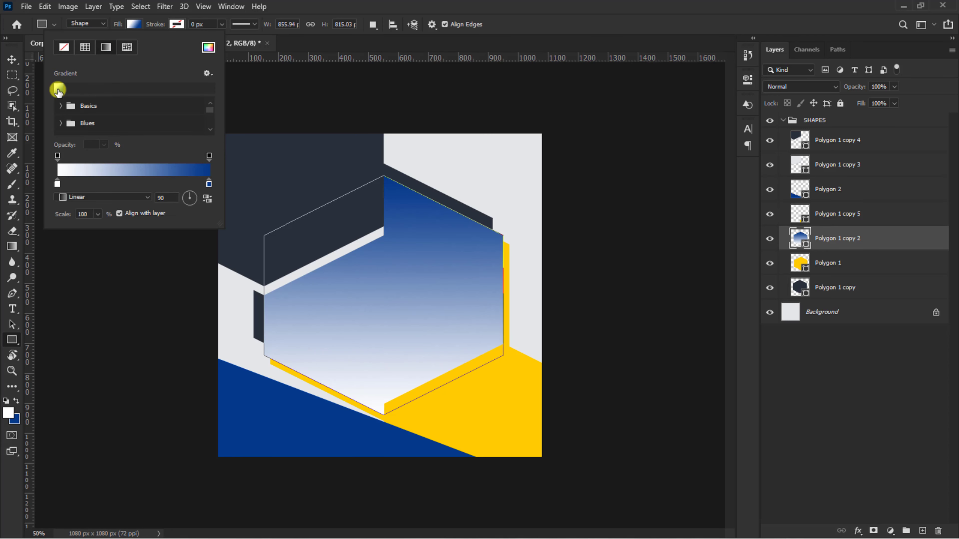
Change the gradient's white color stop to #3890F0 and its dark blue stop to #282F39
click(57, 184)
double_click(58, 185)
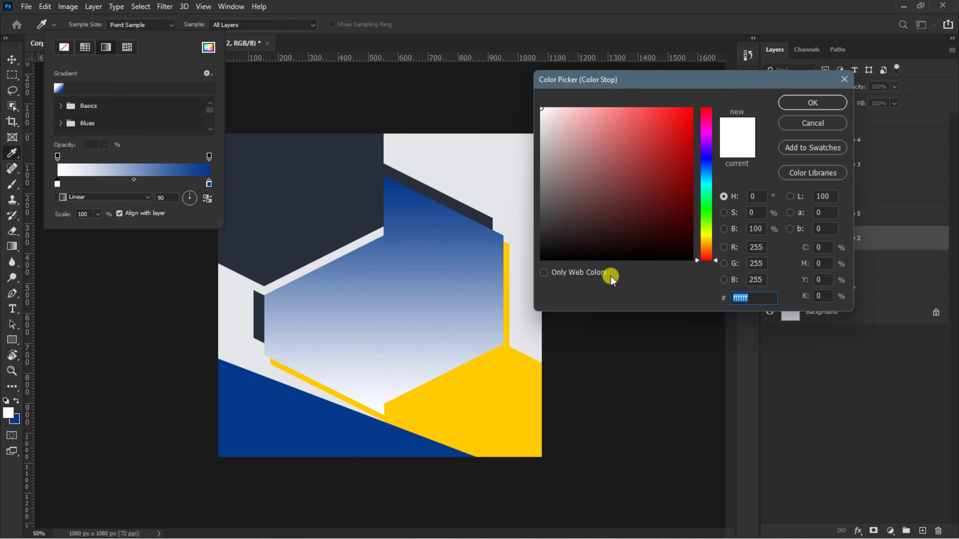
click(744, 298)
text(3890f0)
key(Return)
double_click(207, 184)
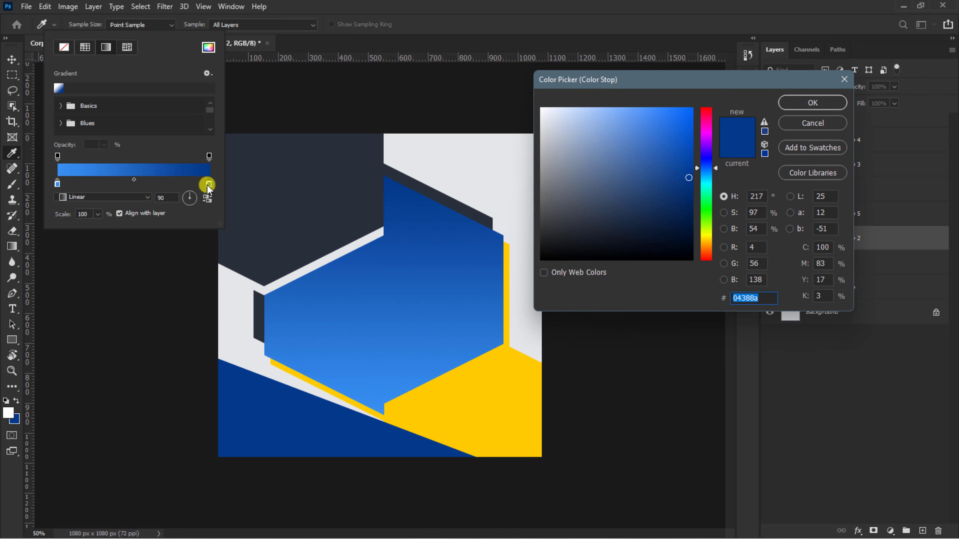
text(282)
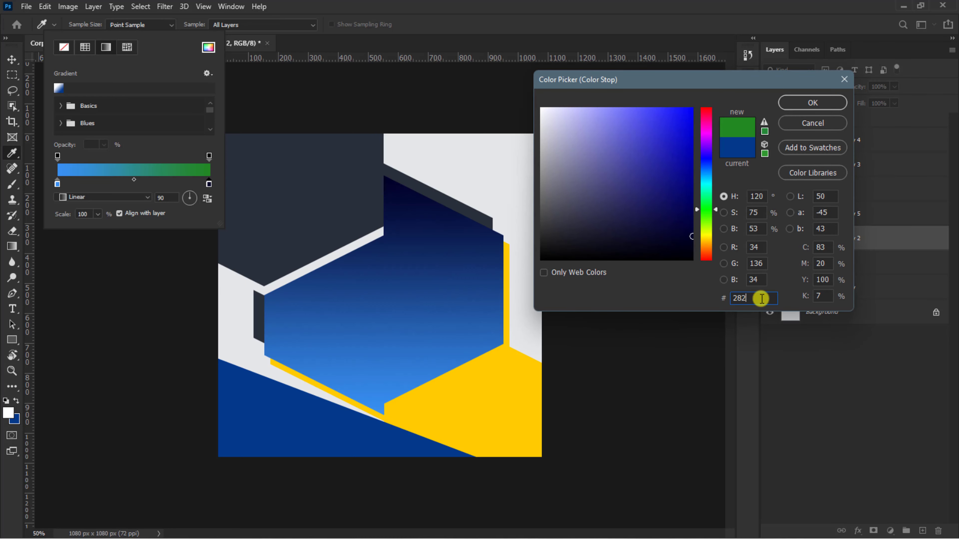
text(F39)
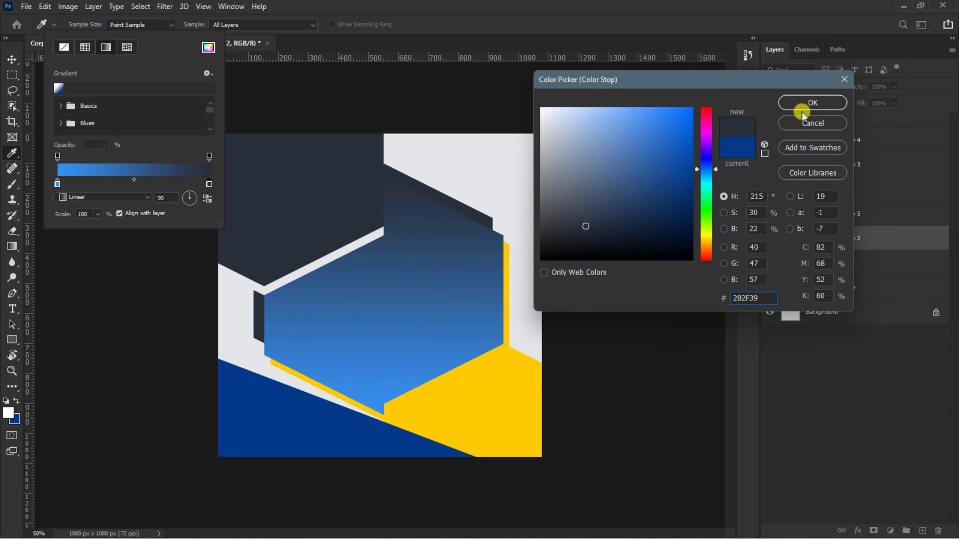
click(804, 104)
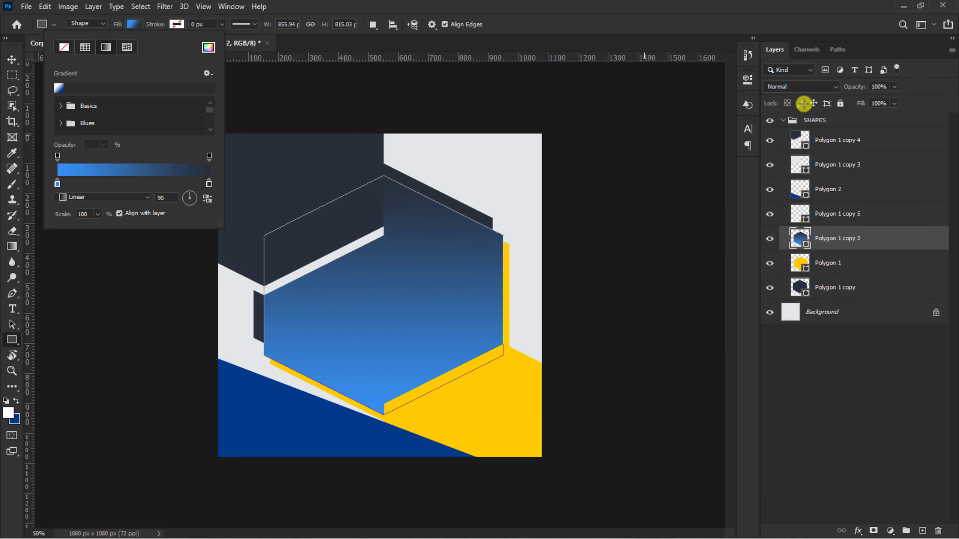
Make the hexagon's gradient radial with a scale of 144%
click(135, 194)
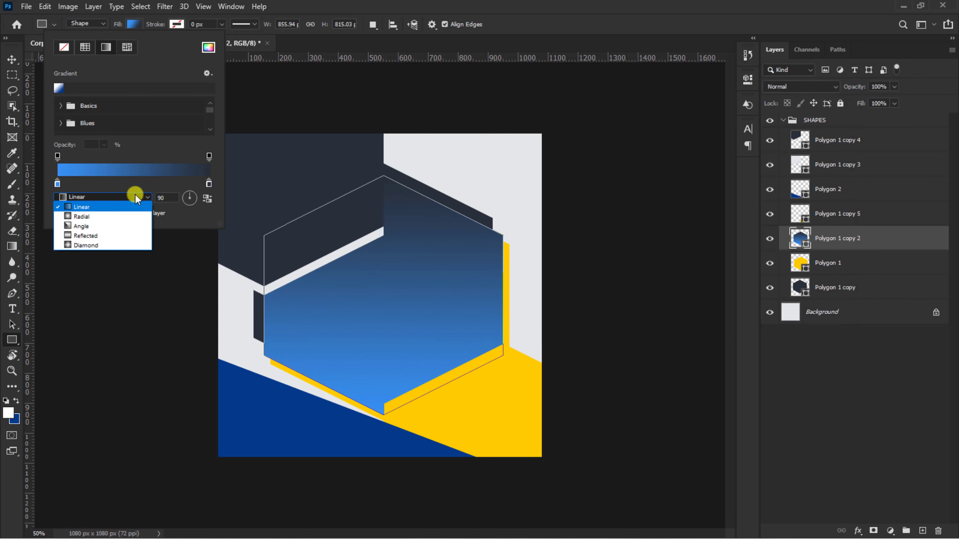
click(132, 217)
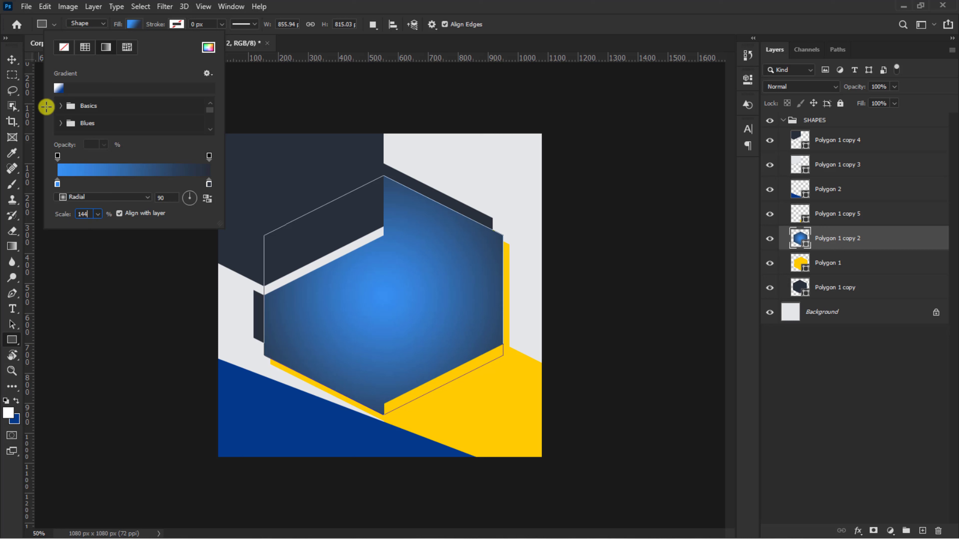
click(13, 59)
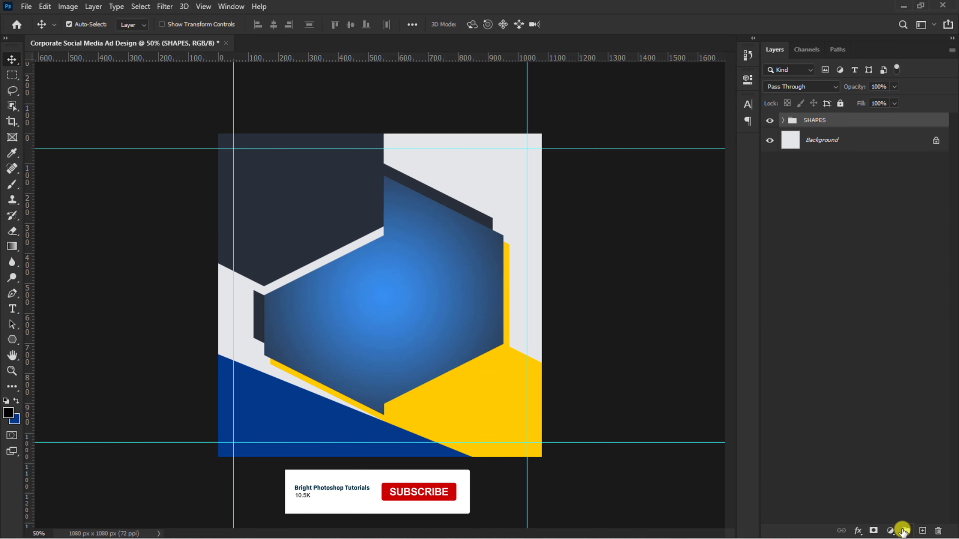
Create a new layer group above SHAPES and name it TEXT
click(906, 531)
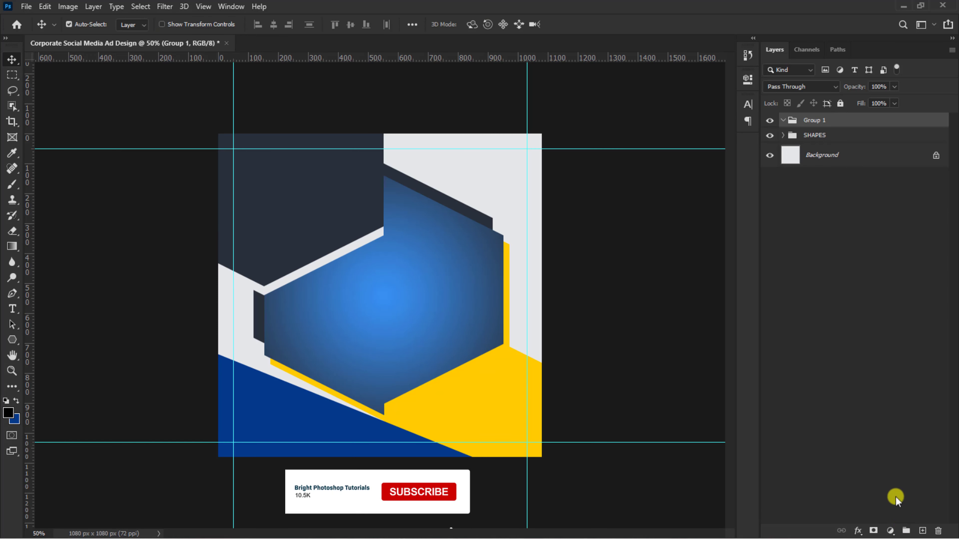
double_click(815, 120)
text(T)
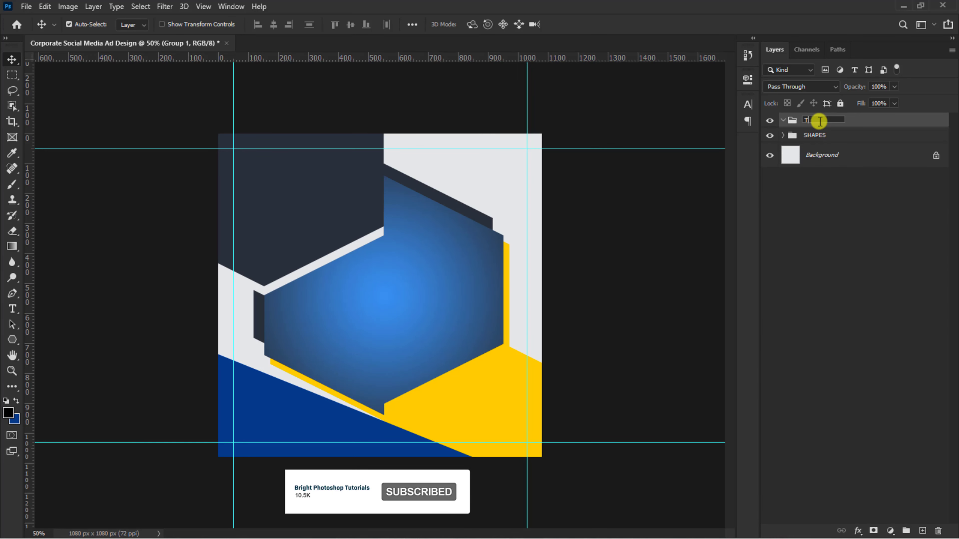
text(EXT)
key(Return)
Reset and swap the default foreground and background colors, and set the Type tool's text color to black
key(d)
key(x)
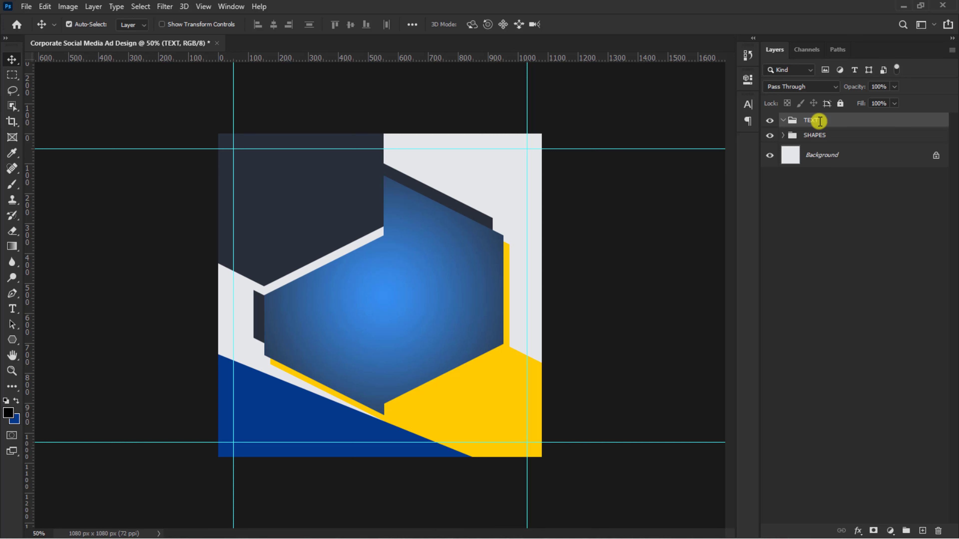
click(12, 309)
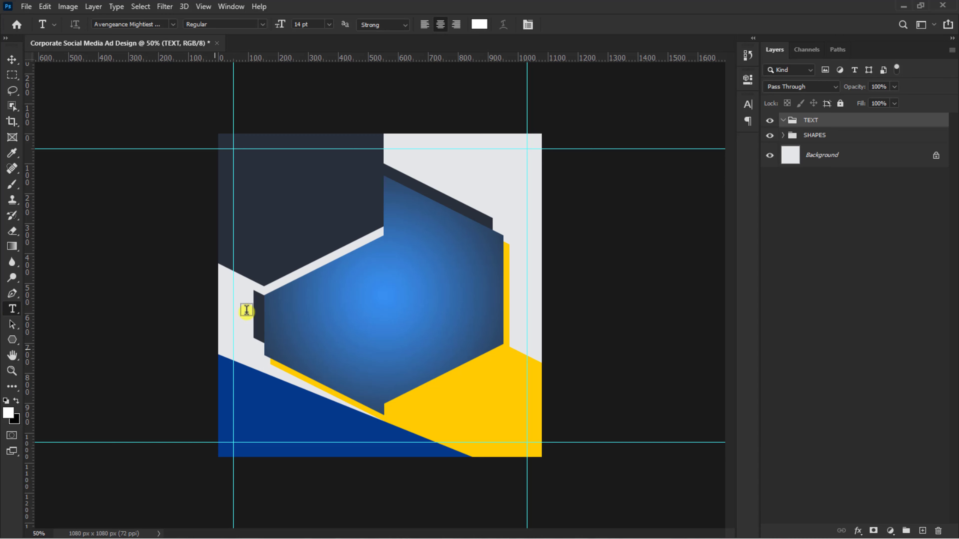
click(480, 26)
drag(561, 215, 523, 274)
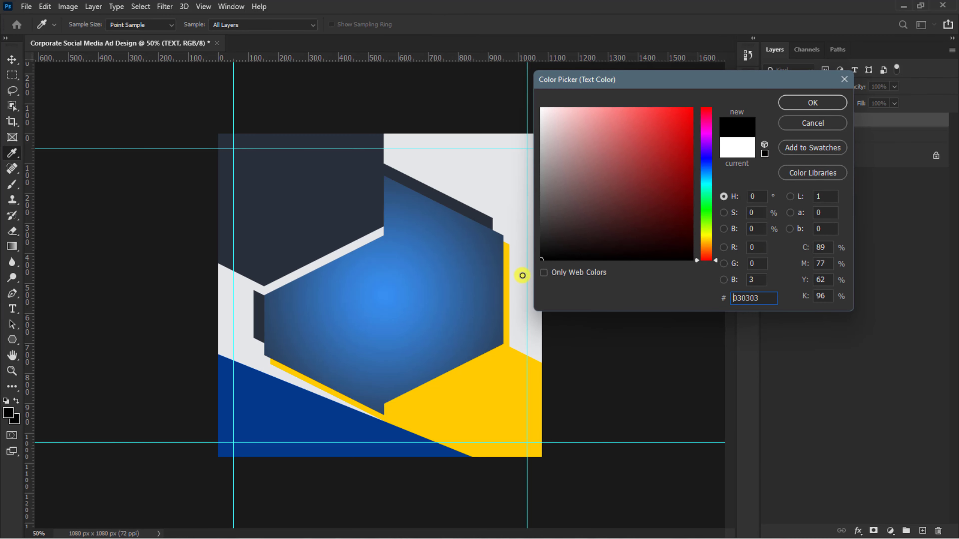
click(813, 102)
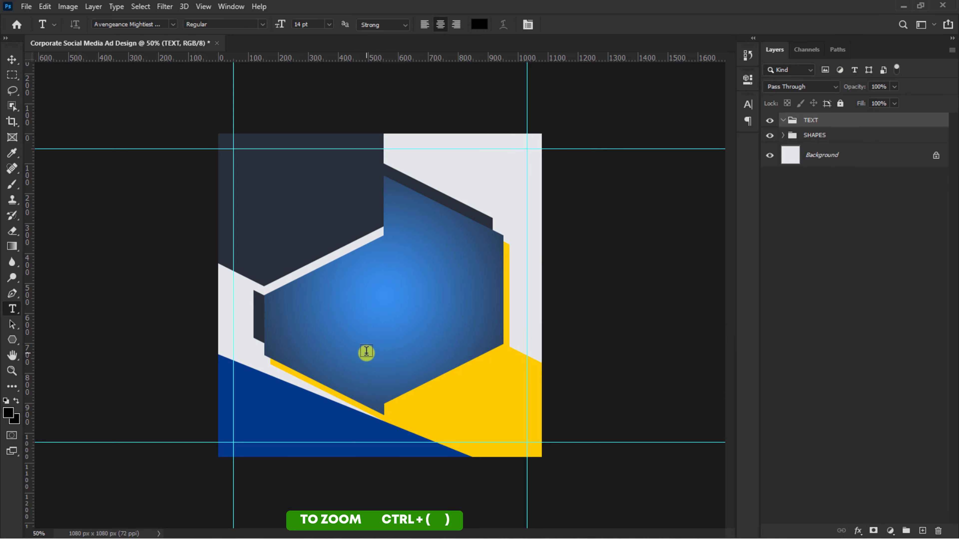
Add the text line "GET IN TOUCH WITH US .." inside the TEXT group
key(ctrl+plus)
key(ctrl+plus)
scroll(367, 352, down, 5)
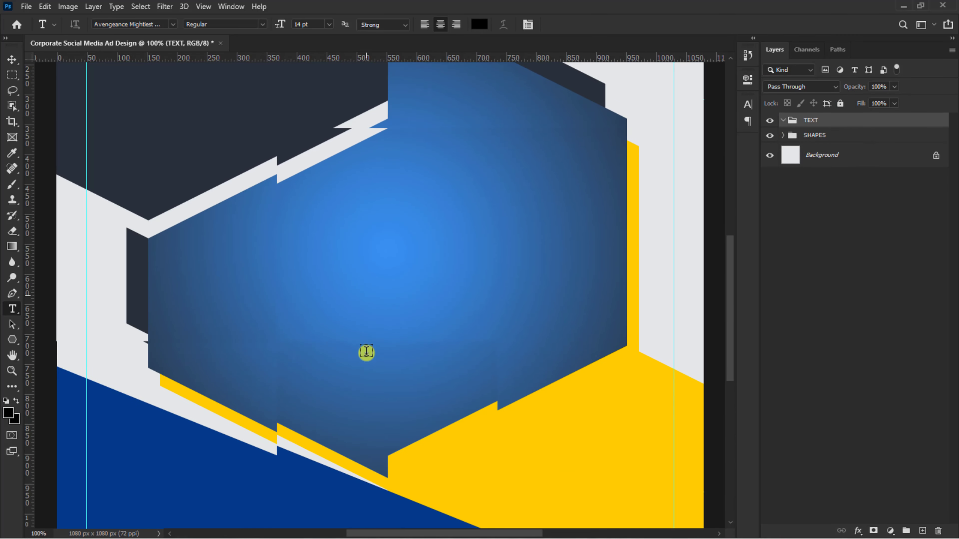
click(224, 246)
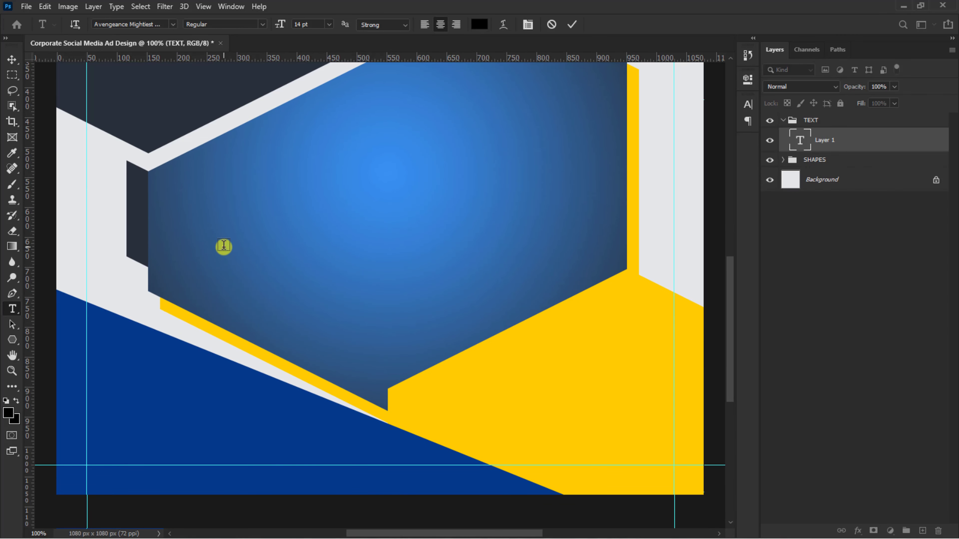
text(GET IN TOUCH WITH US ..)
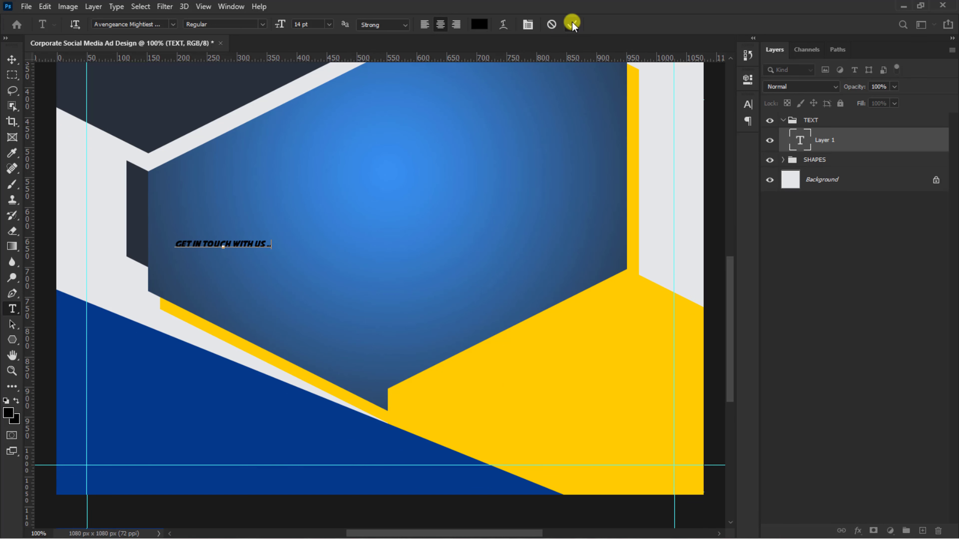
click(572, 25)
Enlarge the "GET IN TOUCH WITH US .." text to about 28 pt and place it on the yellow corner shape
key(ctrl+t)
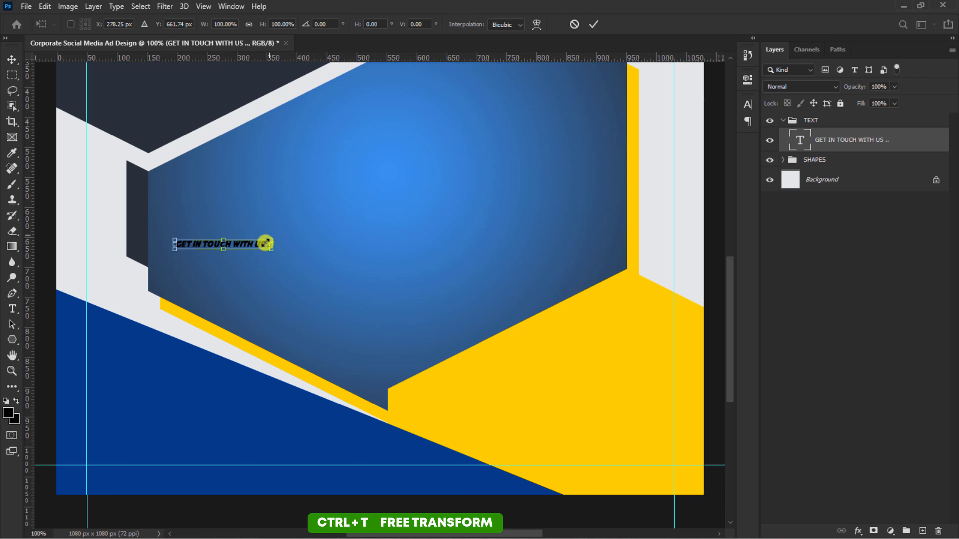
drag(271, 240, 608, 389)
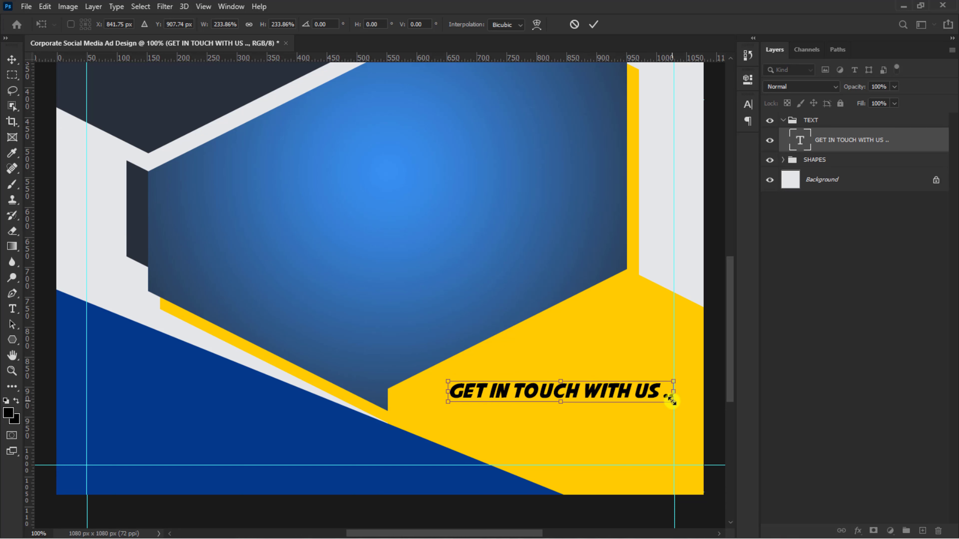
drag(672, 400, 606, 416)
key(Return)
Duplicate the contact line just below itself and replace the copy's text with the phone number
key(ctrl+j)
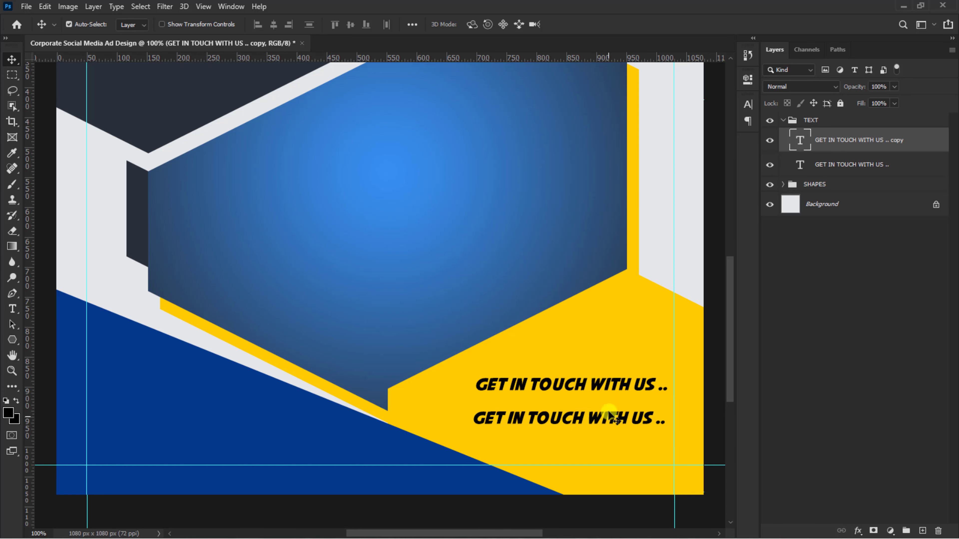
double_click(611, 418)
text(123-3456-7890)
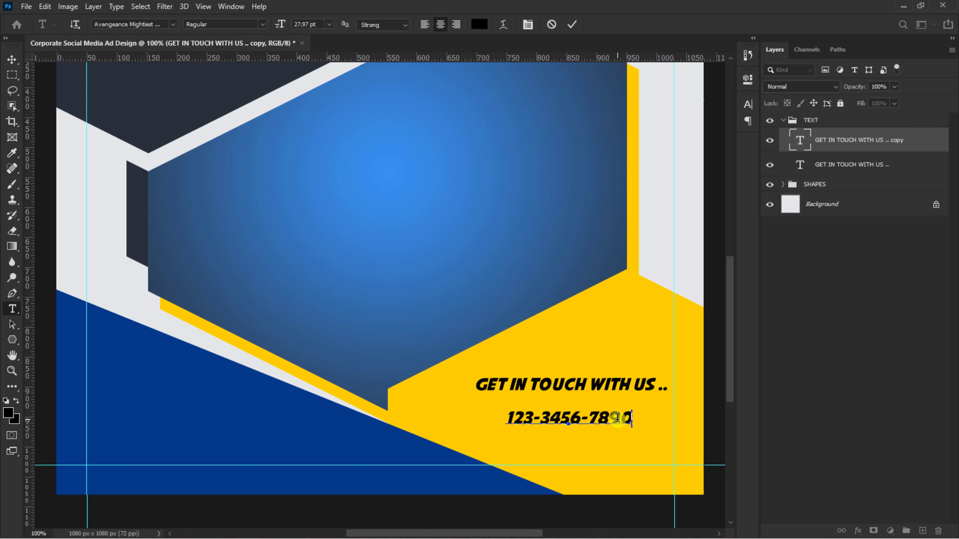
click(572, 24)
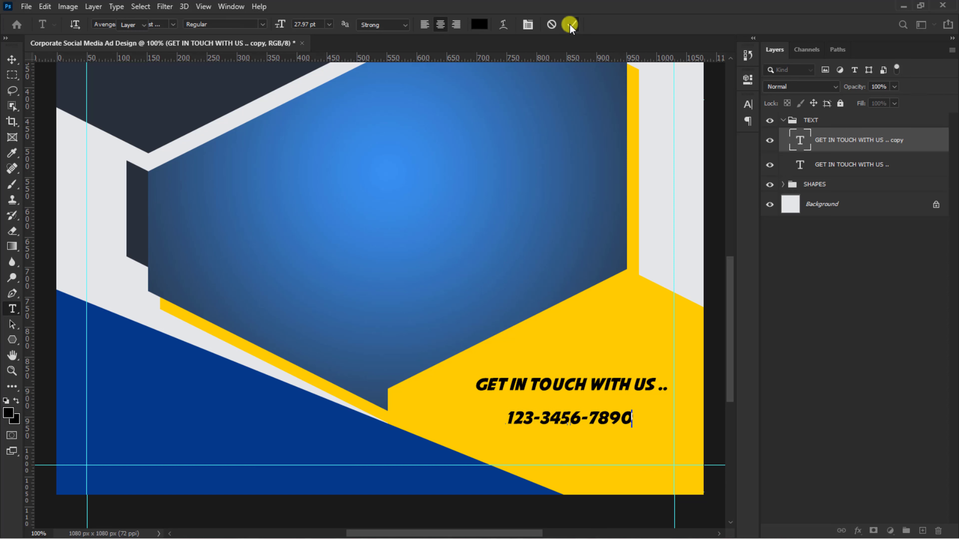
key(v)
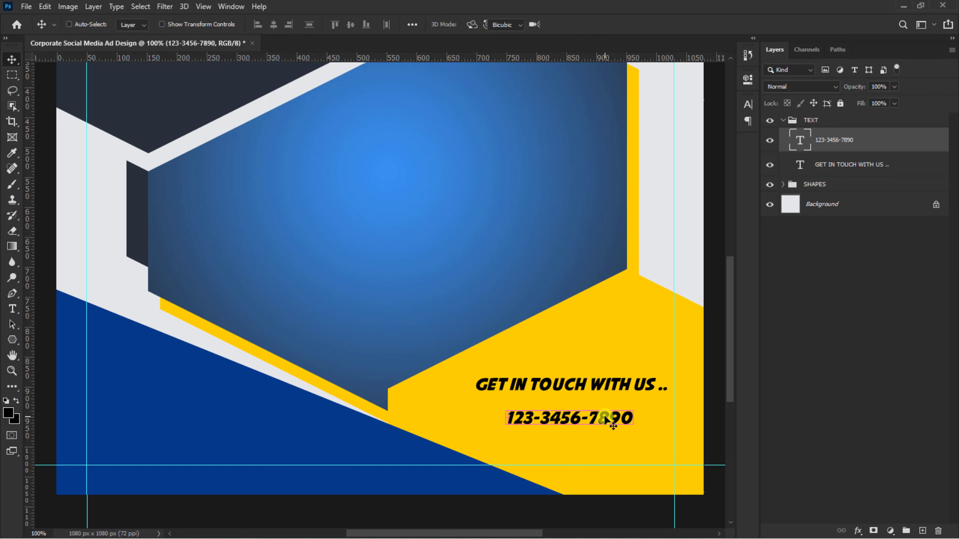
Enlarge the phone number so it spans slightly wider than the "GET IN TOUCH WITH US .." line above it
key(ctrl+t)
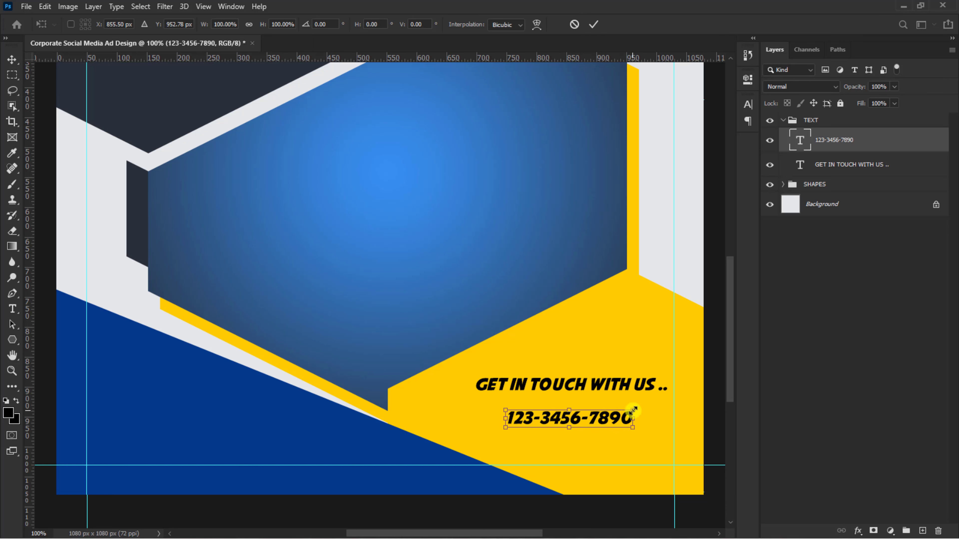
drag(634, 409, 263, 433)
key(Return)
Duplicate the "GET IN TOUCH WITH US .." line onto the blue corner shape and fill the copy with white
click(631, 386)
key(ctrl+j)
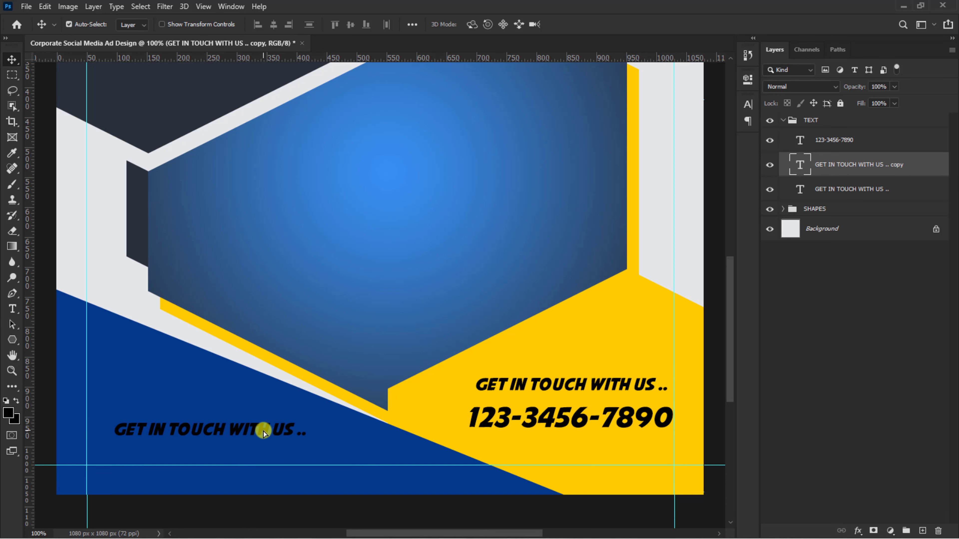
click(8, 413)
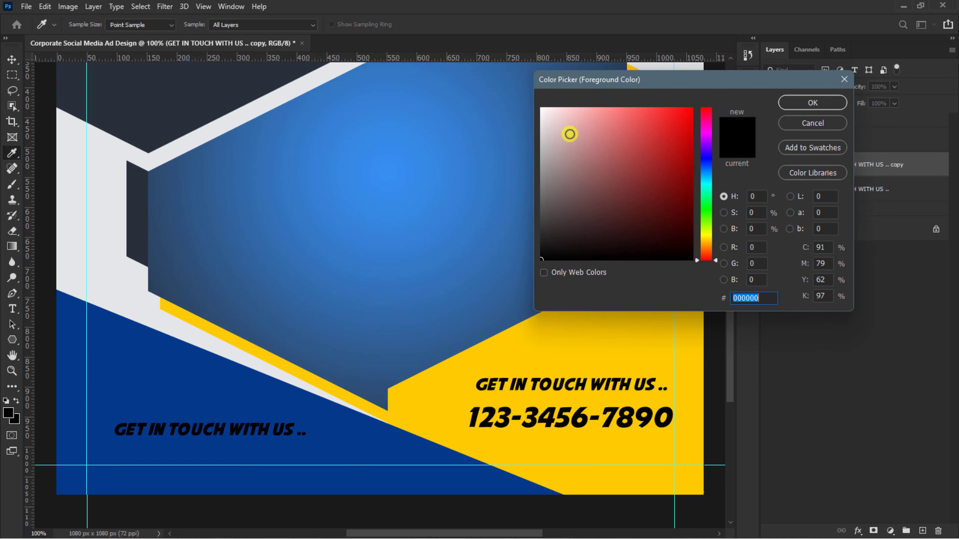
drag(570, 134, 529, 94)
click(803, 103)
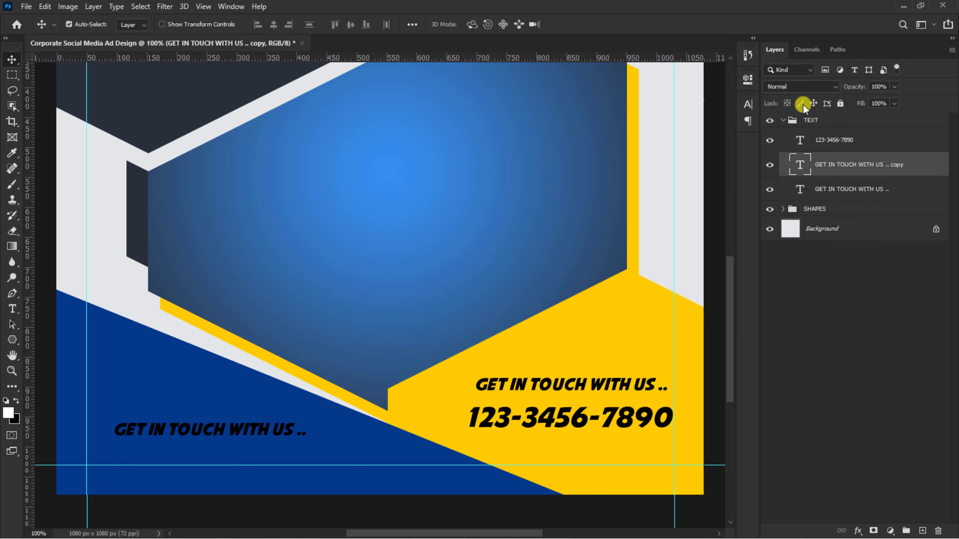
key(alt+BackSpace)
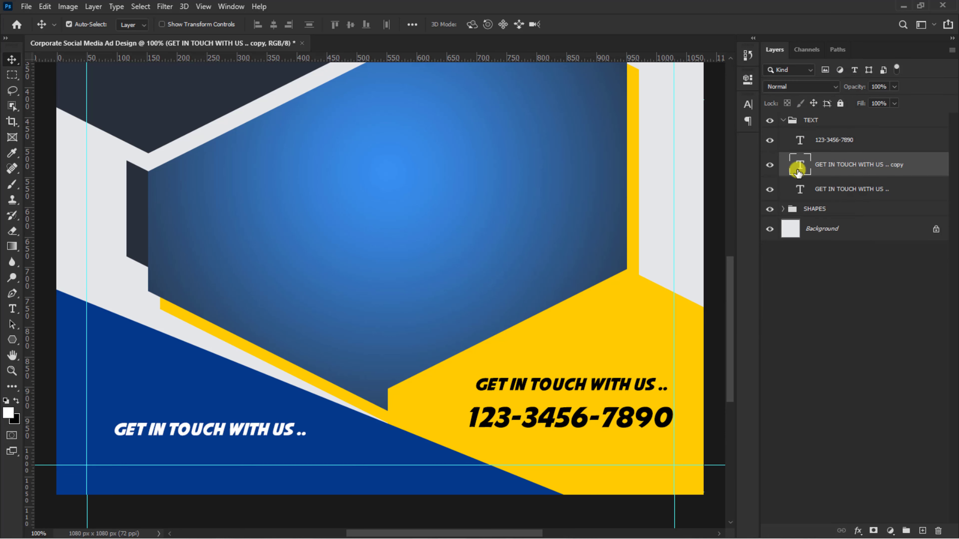
double_click(212, 431)
text(WWW.)
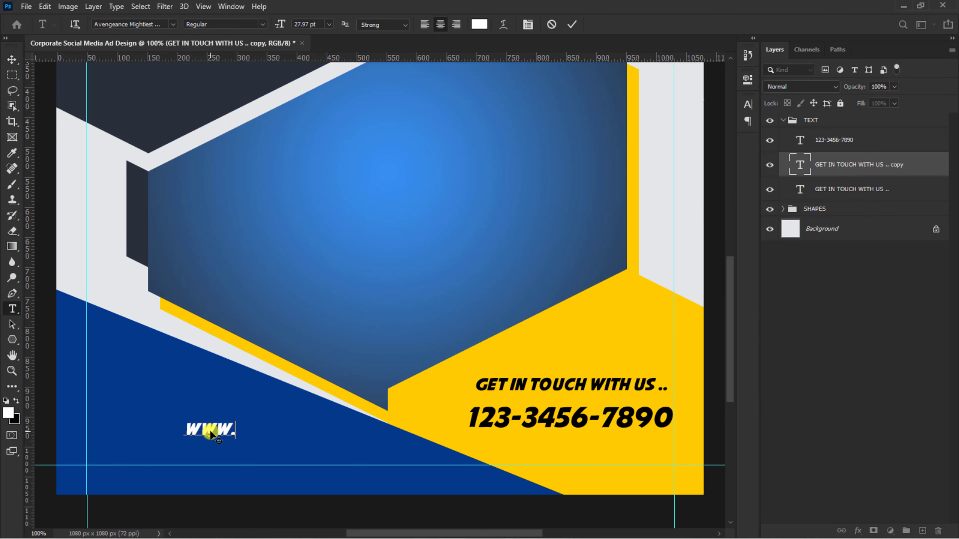
text(YOURSITE.COM)
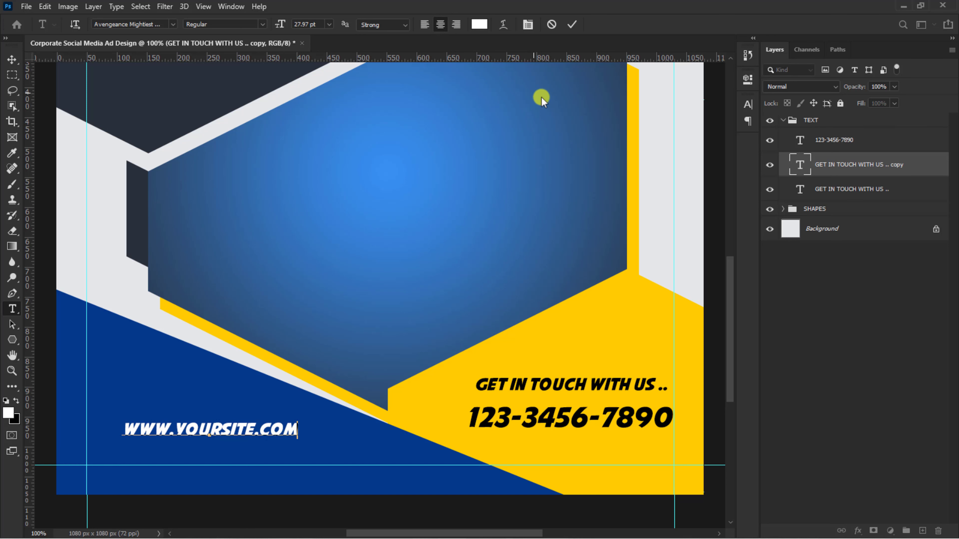
click(572, 24)
key(v)
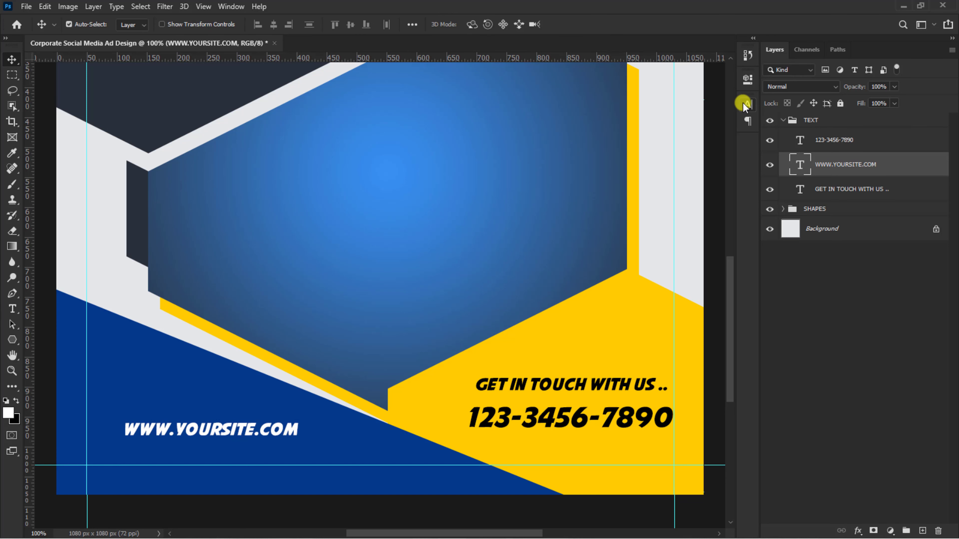
Set the website text to lowercase in Futura Md BT Medium at 40 pt and move it slightly lower on the blue shape
click(743, 103)
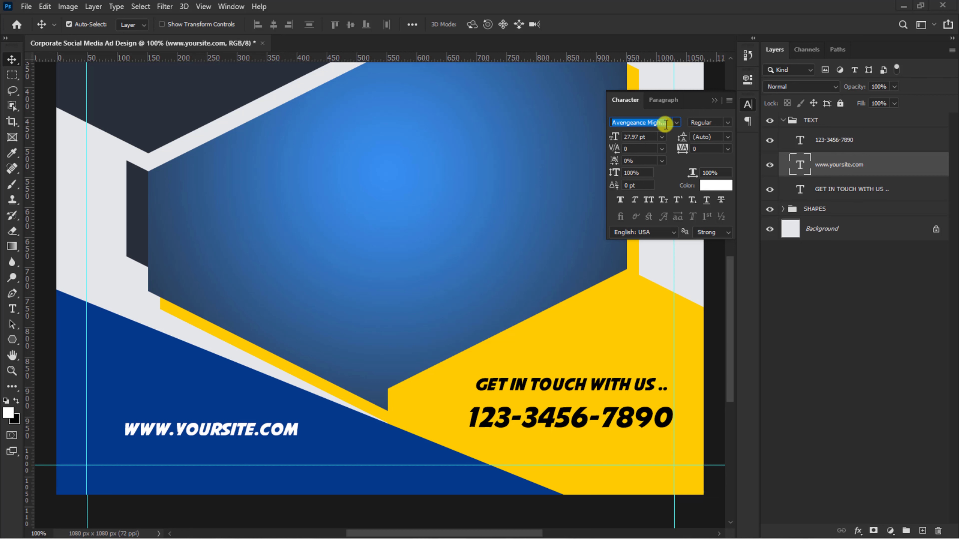
text(fut)
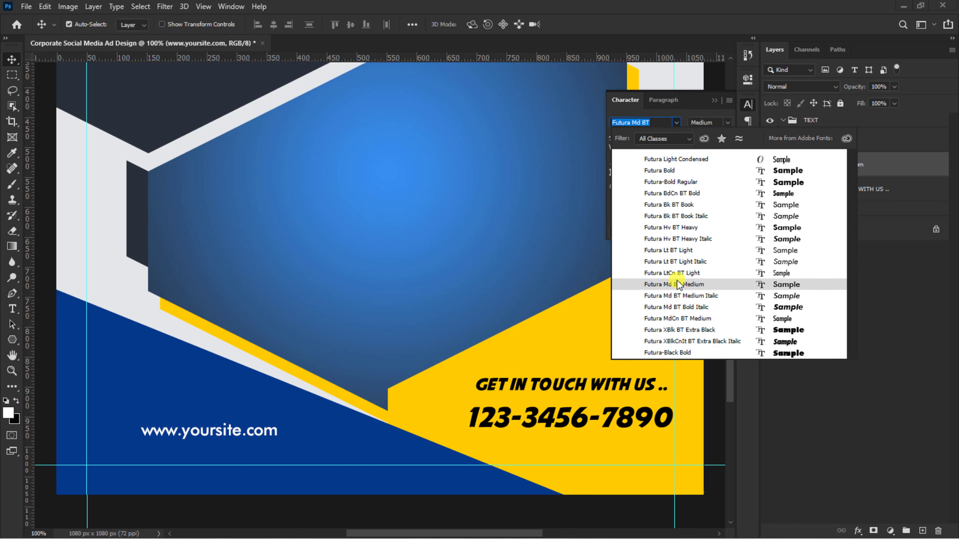
click(677, 285)
drag(615, 138, 622, 138)
click(714, 100)
drag(222, 429, 226, 438)
Draw a small white circled forward-arrow custom shape from the Web set above the start of the website text
click(12, 339)
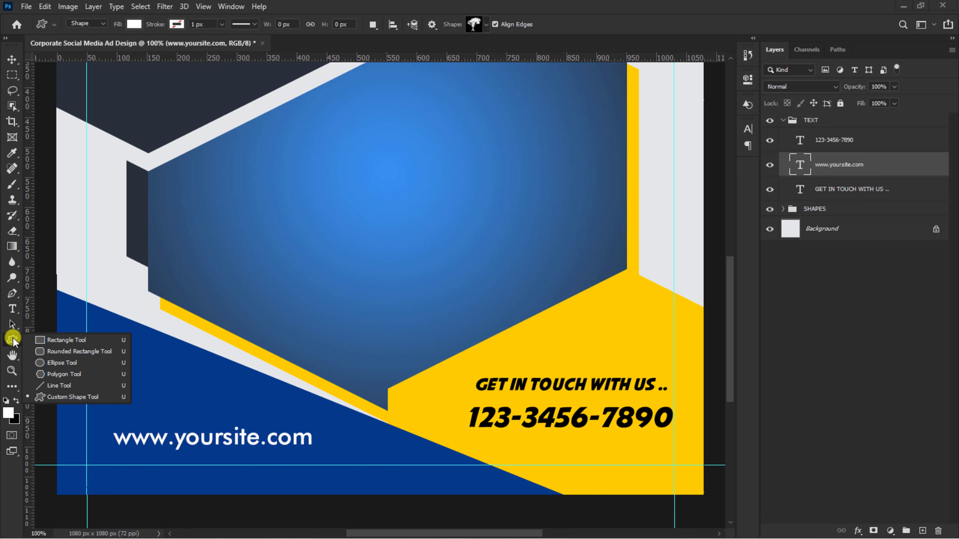
click(71, 396)
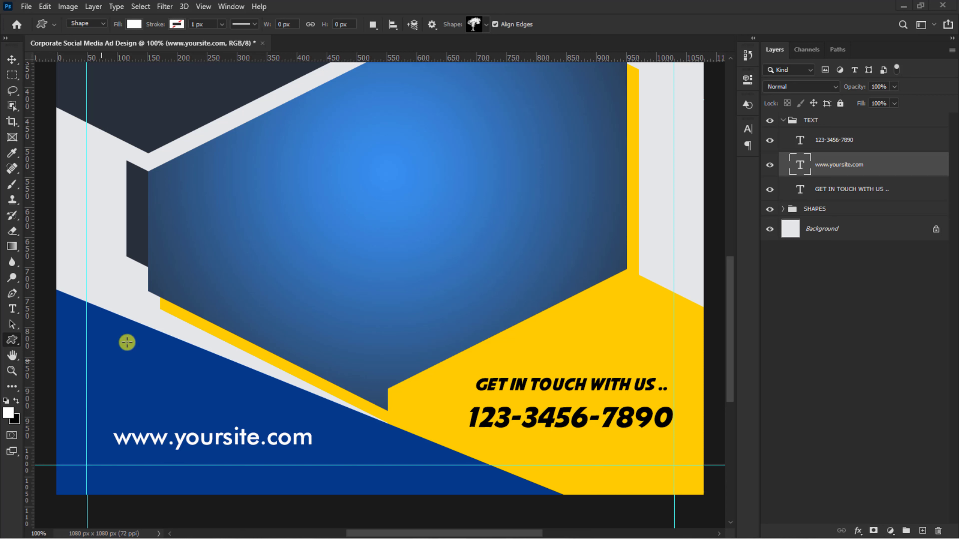
click(487, 26)
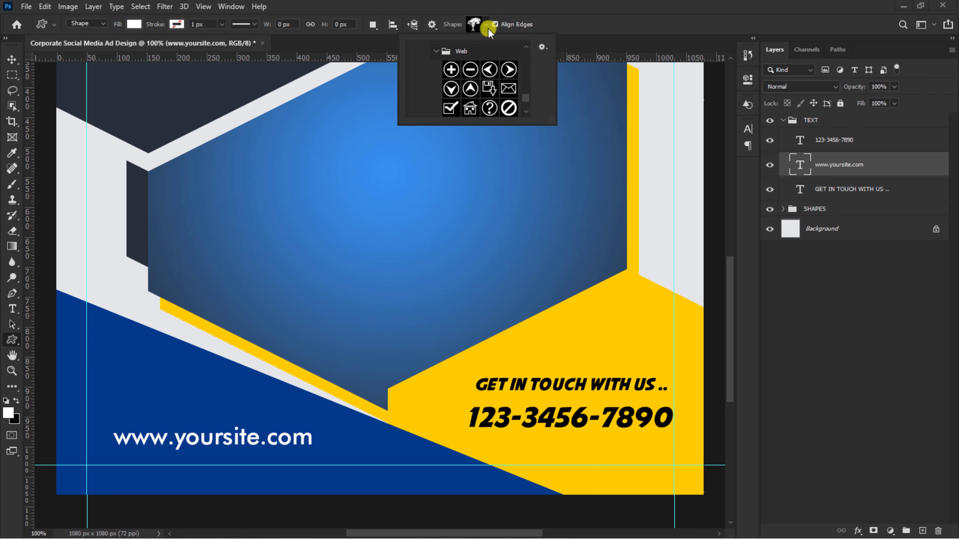
click(509, 69)
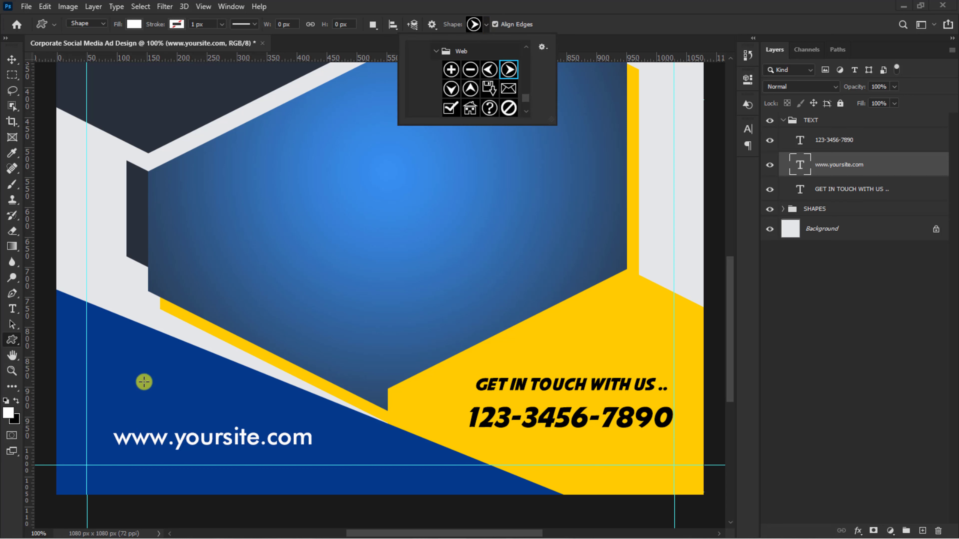
drag(144, 382, 589, 352)
Place a copy of the arrow icon above "GET IN TOUCH WITH US .." on the yellow shape and invert its color to black
key(v)
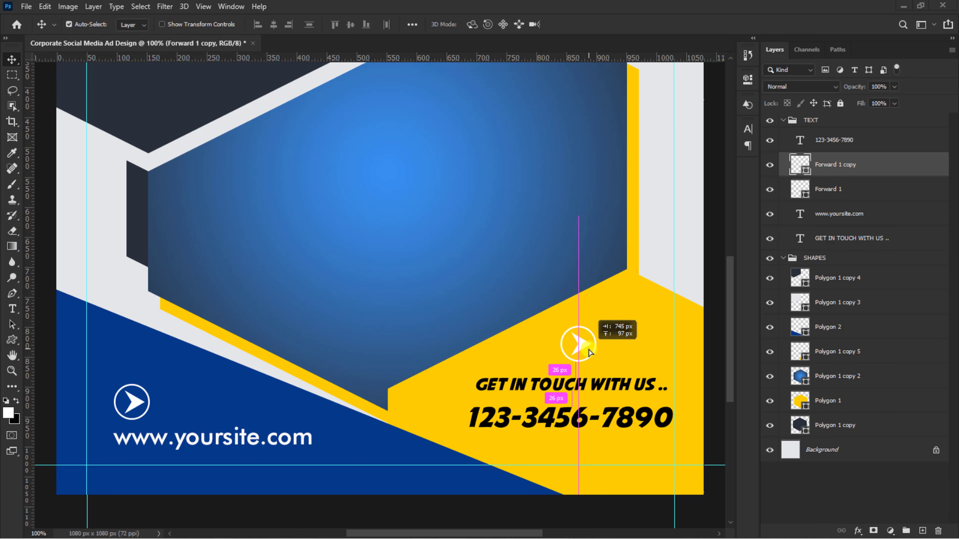
drag(590, 352, 590, 353)
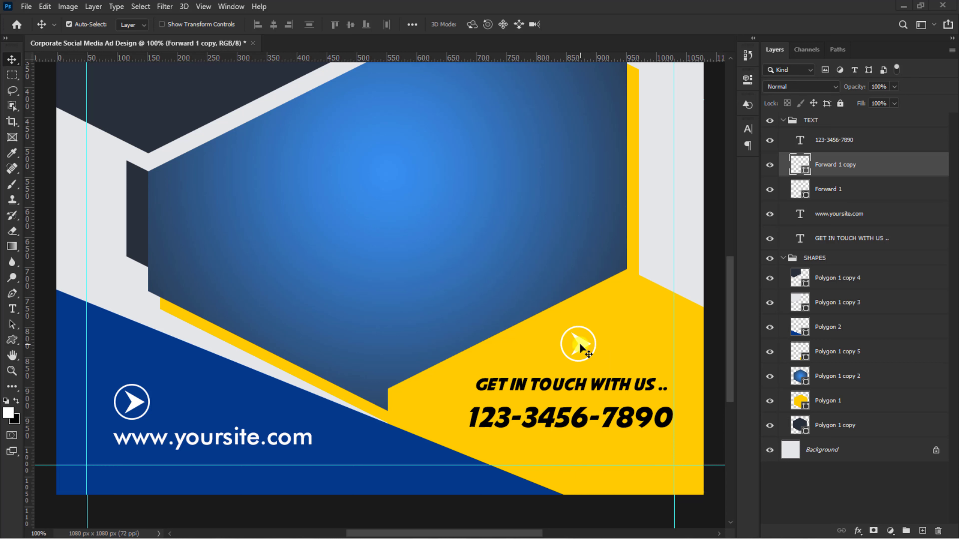
key(ctrl+i)
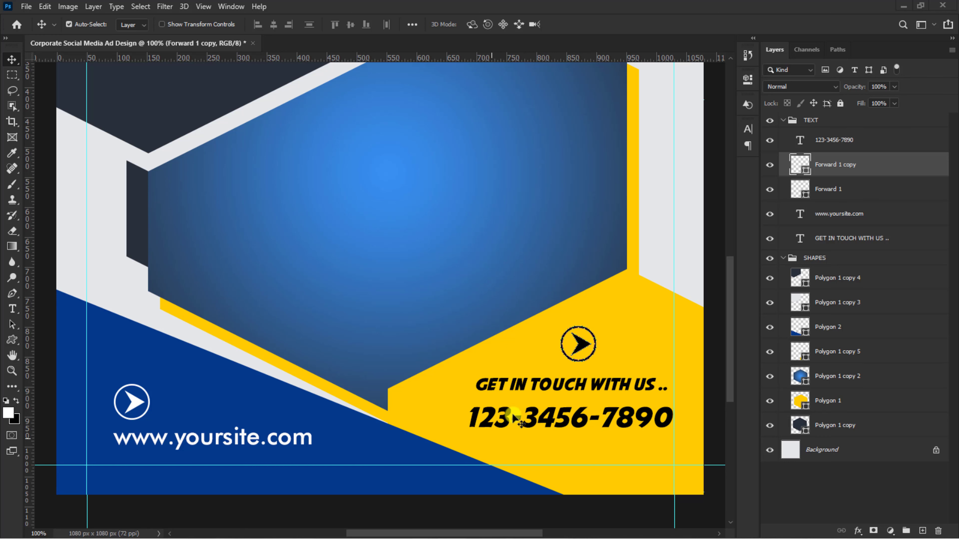
Duplicate the website text and place the copy in the upper part of the dark corner shape
drag(275, 439, 235, 86)
scroll(278, 168, up, 1)
scroll(278, 168, up, 5)
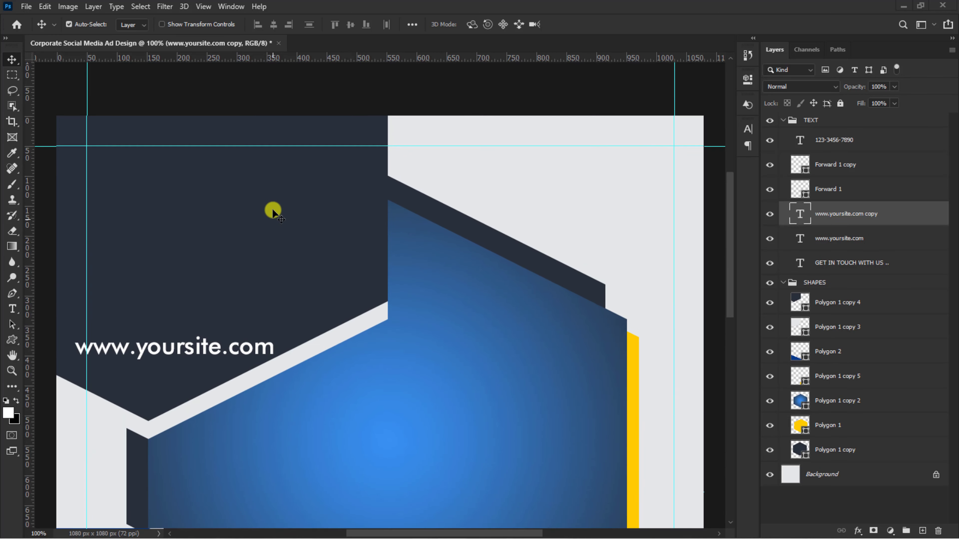
drag(214, 349, 259, 189)
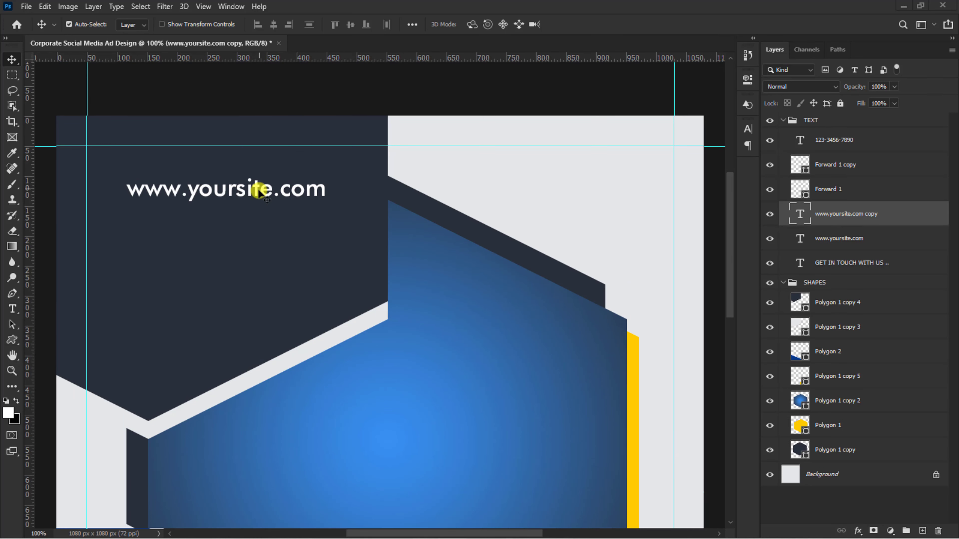
Replace the copied text on the dark shape with "We provide you great ideas to"
double_click(259, 189)
text(We provide )
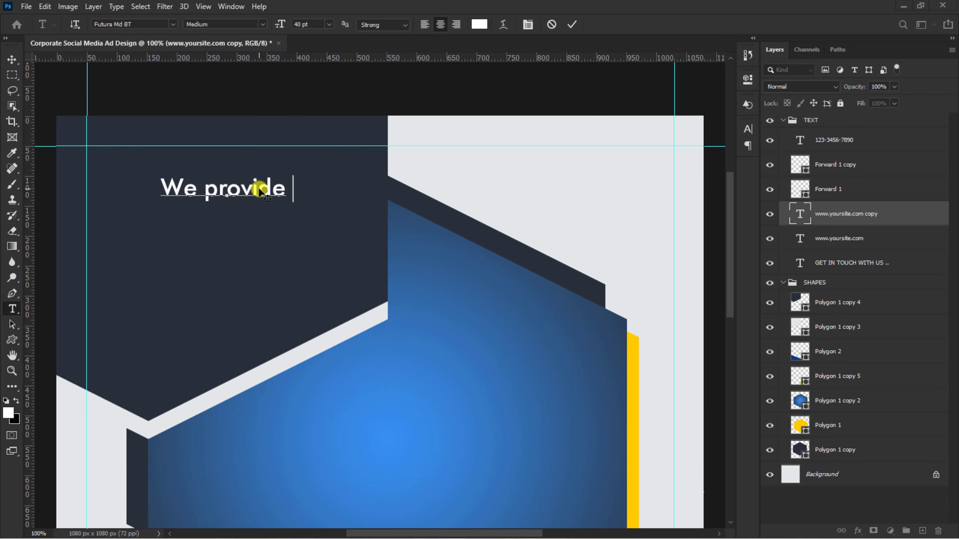
text(you great )
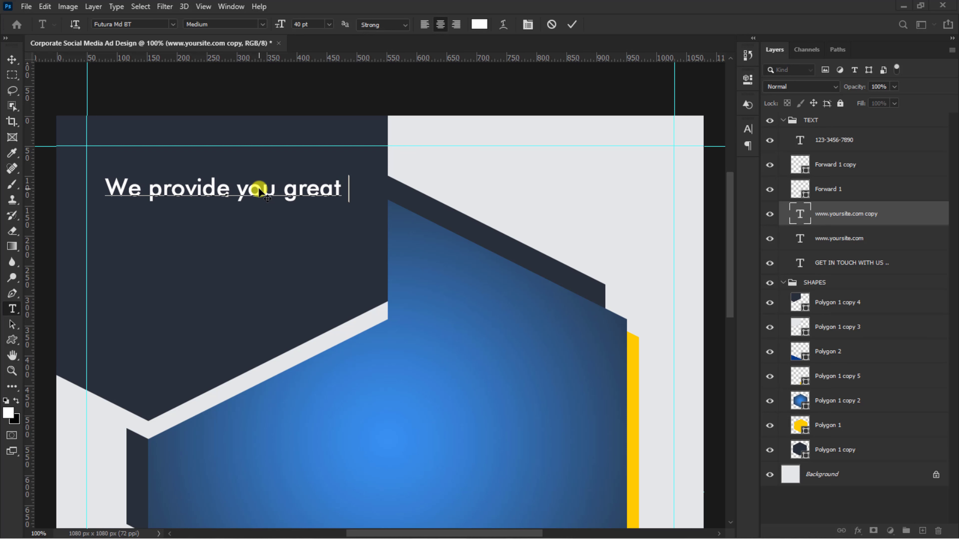
text(ideas to)
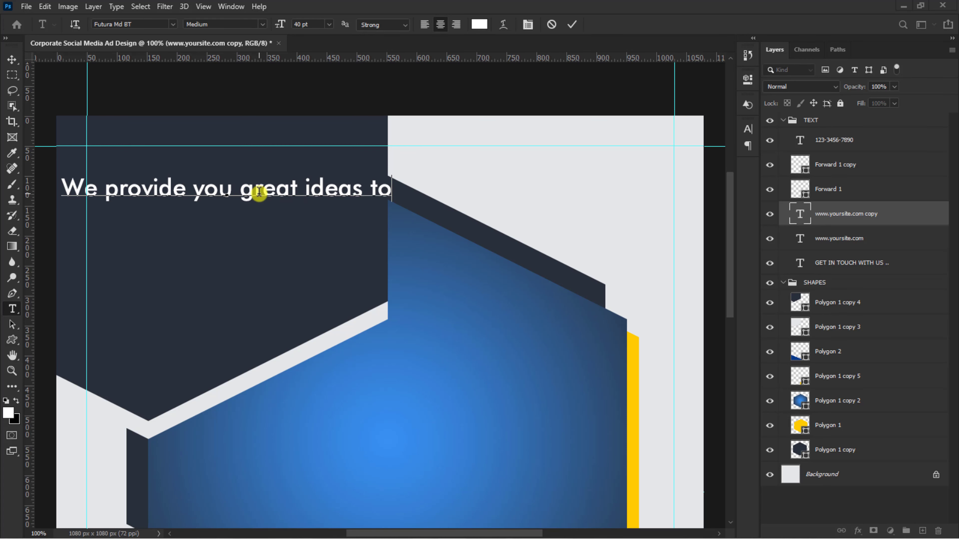
click(572, 23)
key(v)
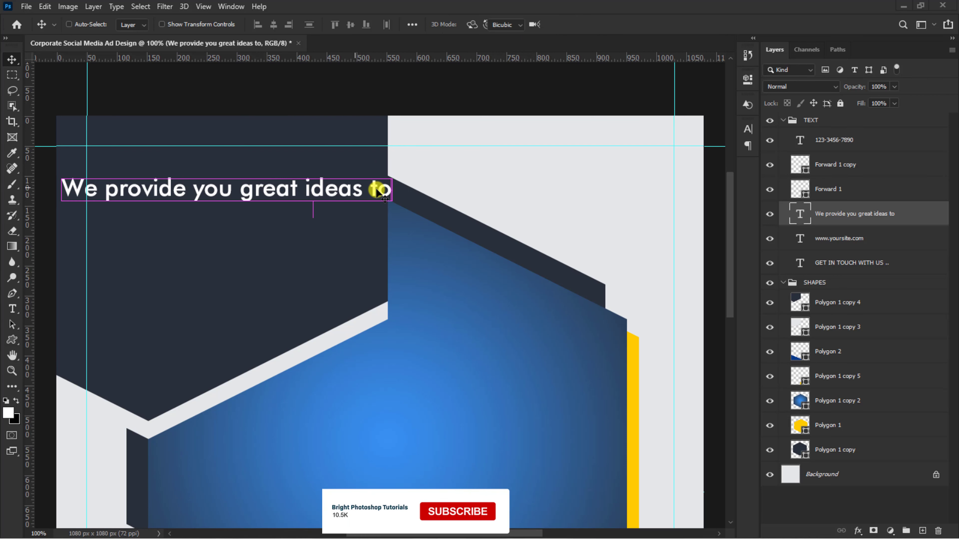
Scale the "We provide you great ideas to" line to about 46% and place it just below the upper margin guide
key(ctrl+t)
drag(380, 192, 264, 178)
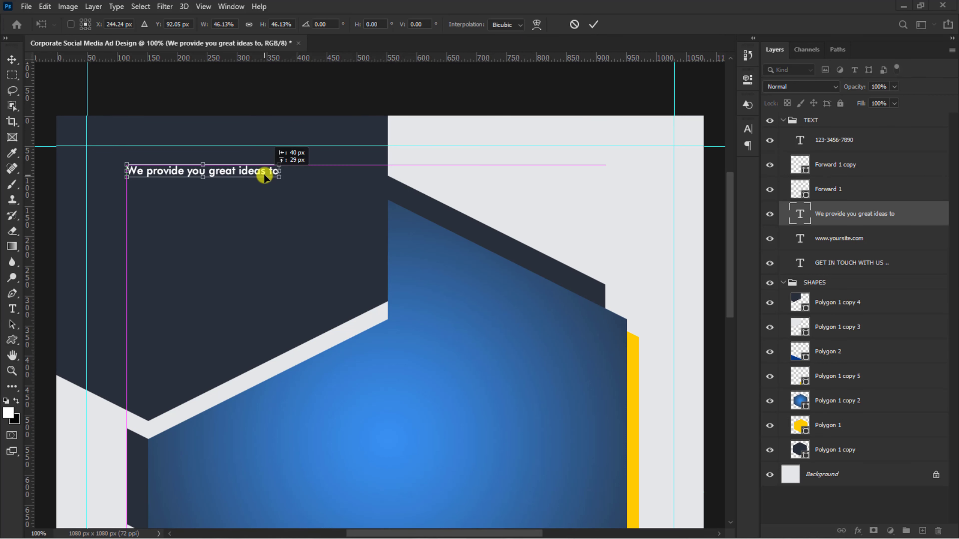
key(Return)
Duplicate the "We provide you great ideas to" line below itself and replace the copy's text with "GROW YOUR"
key(ctrl+j)
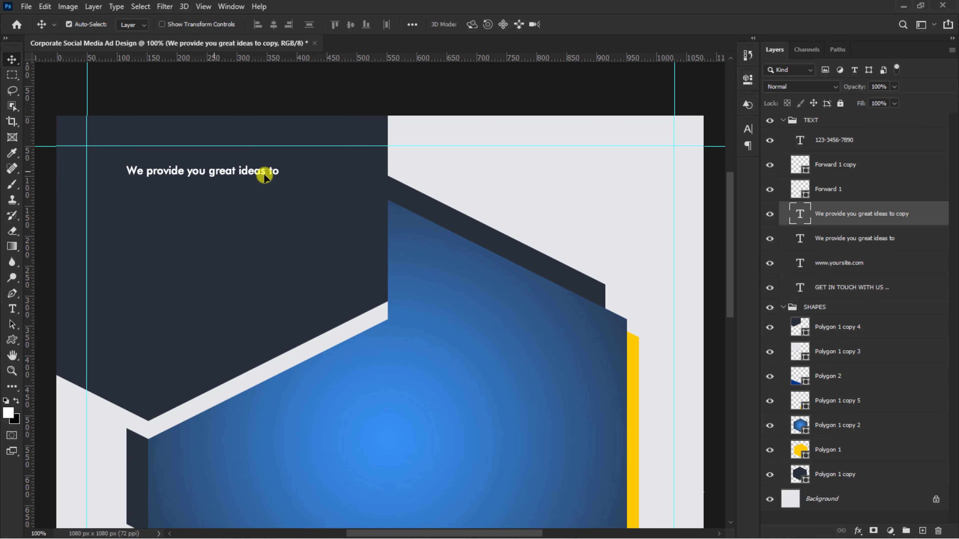
drag(216, 172, 222, 213)
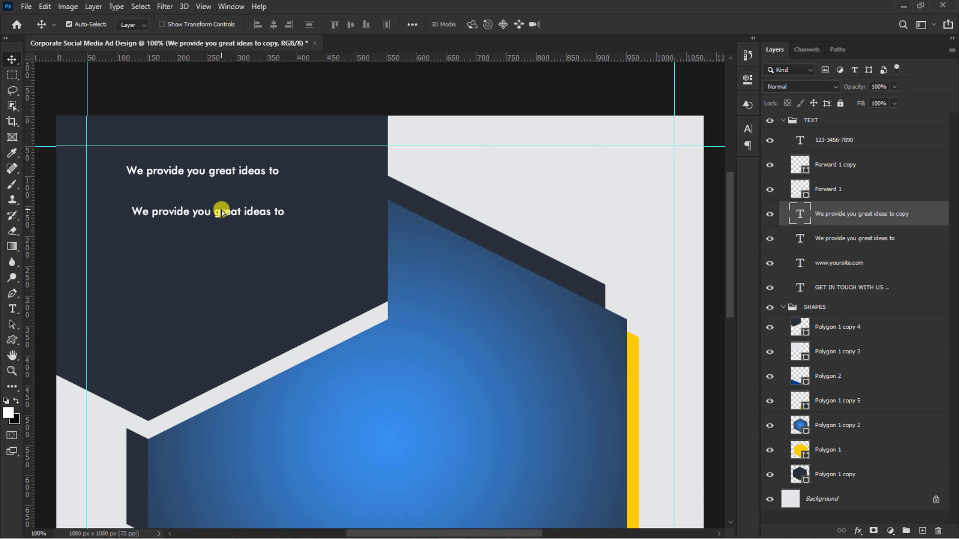
double_click(222, 213)
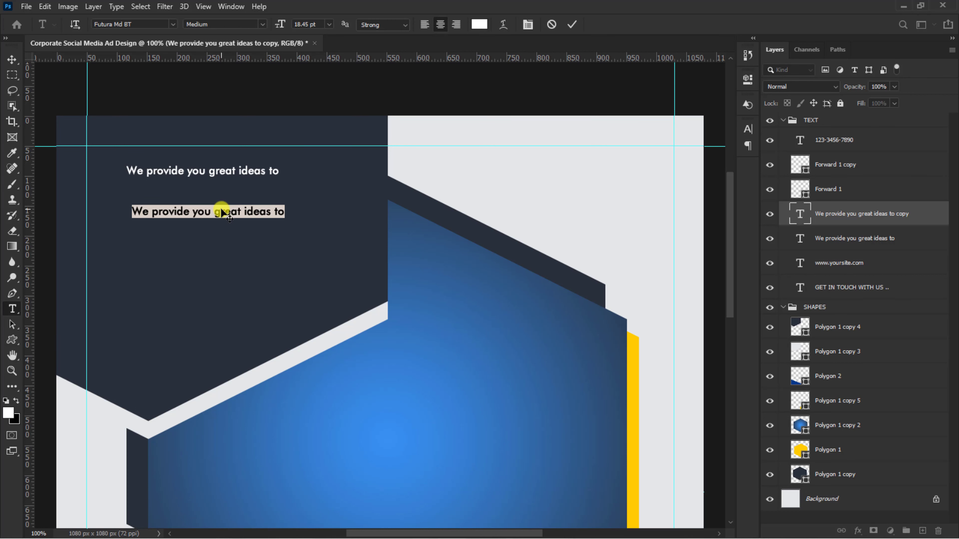
text(GROW YOUR)
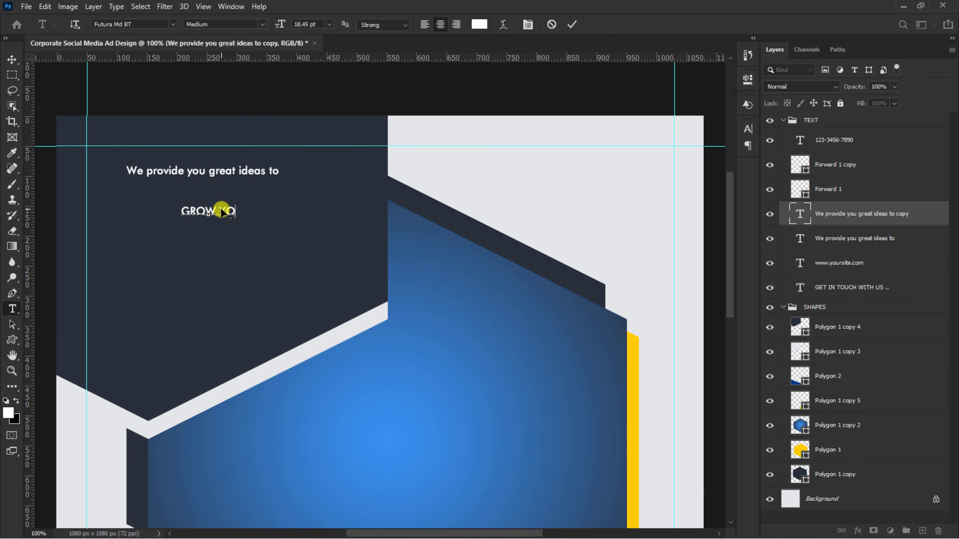
click(575, 24)
key(v)
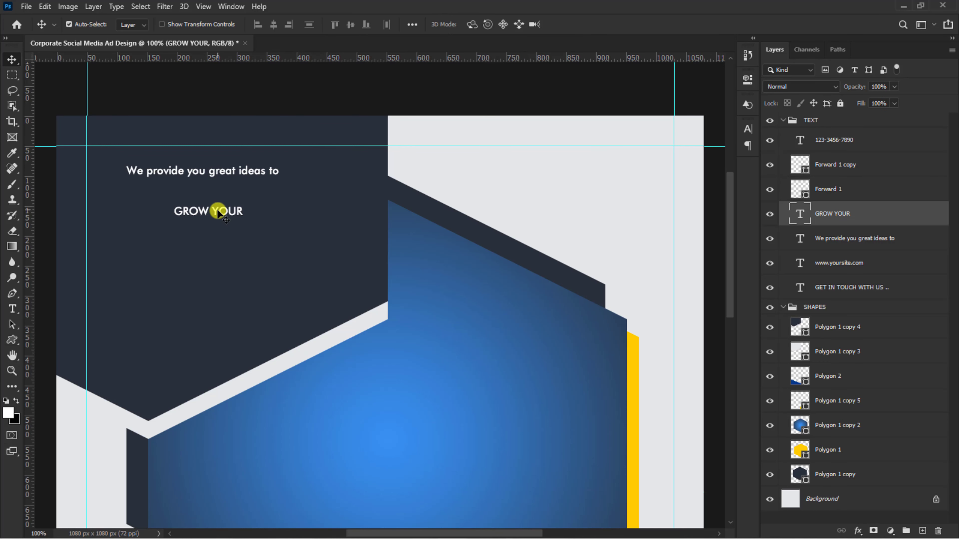
Enlarge the "GROW YOUR" text to about 32 pt and change its font to Bebas Regular
key(ctrl+t)
drag(241, 219, 262, 246)
key(Return)
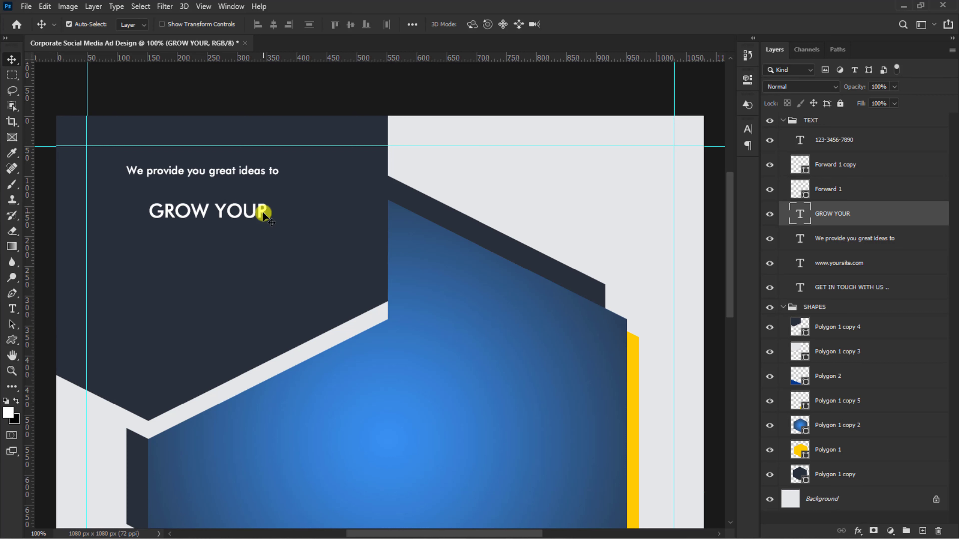
click(748, 129)
click(653, 148)
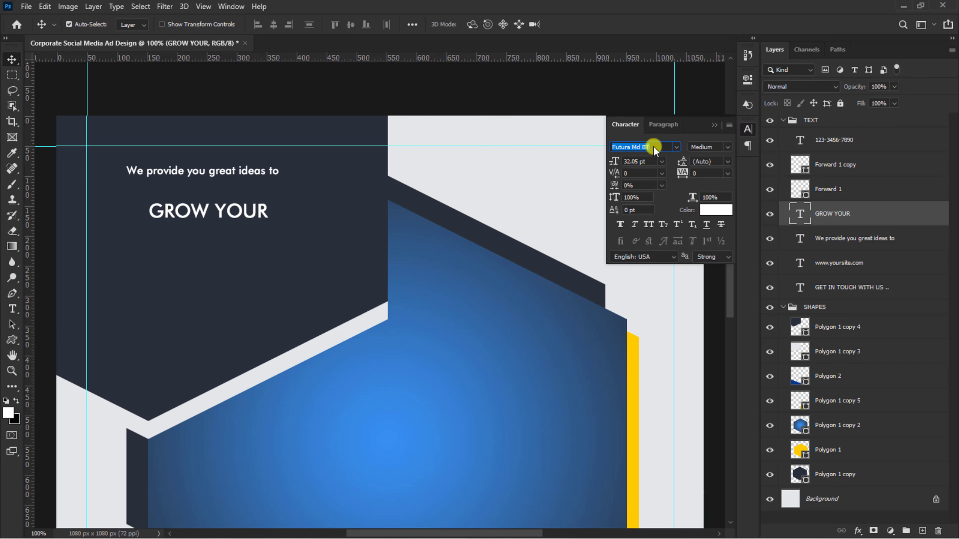
text(BEB)
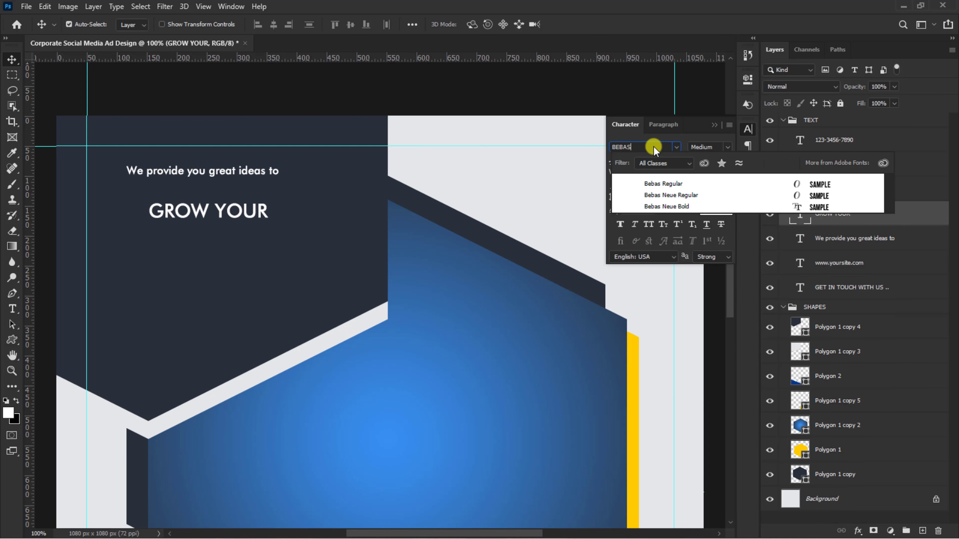
click(676, 184)
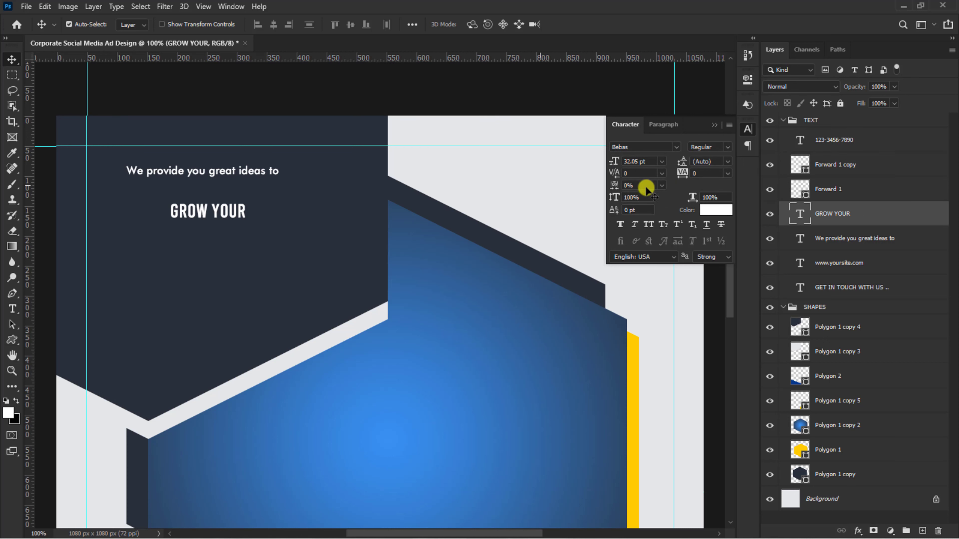
Enlarge "GROW YOUR" to about 45 pt and left-align it directly beneath the "We provide you great ideas to" line
click(241, 209)
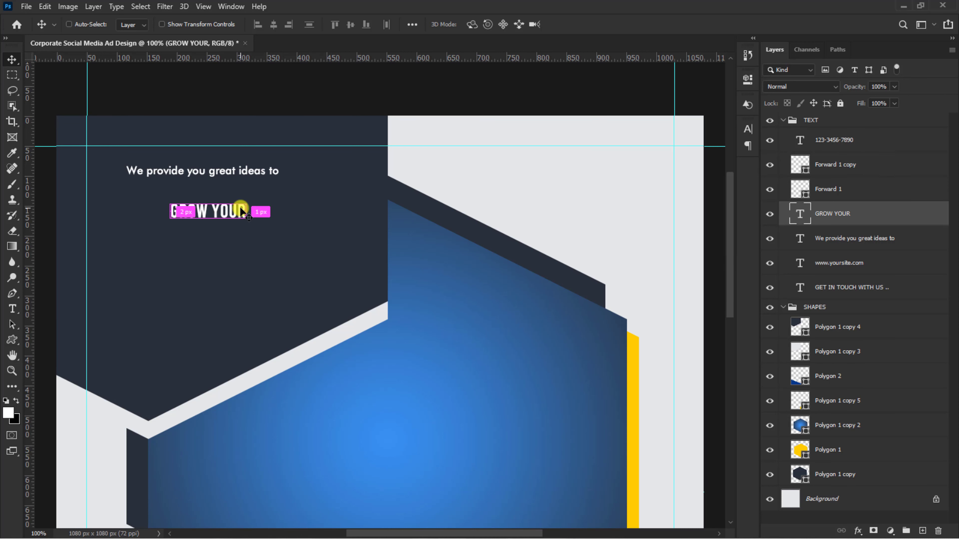
key(ctrl+t)
drag(248, 222, 216, 206)
key(Return)
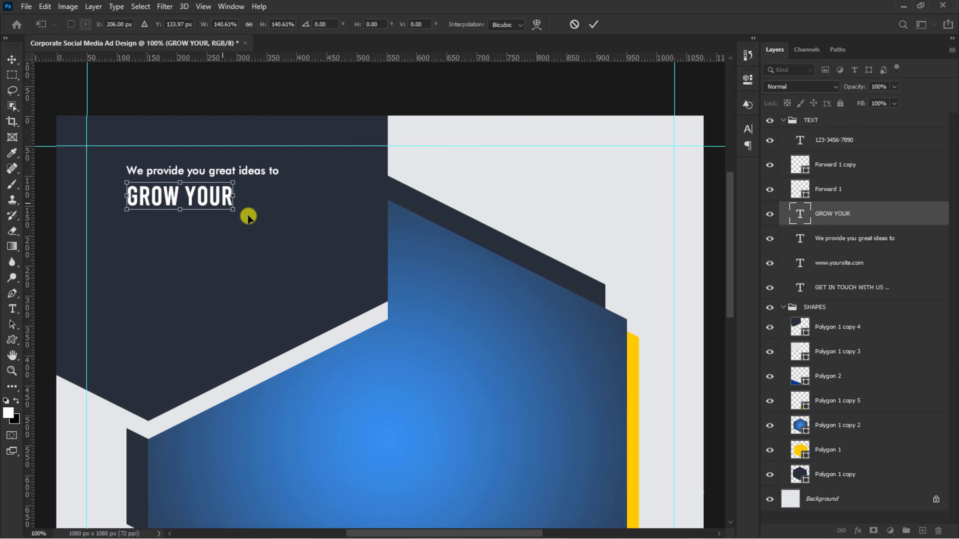
Duplicate "GROW YOUR" directly below itself and replace the copy's text with "BUSINESS"
key(ctrl+j)
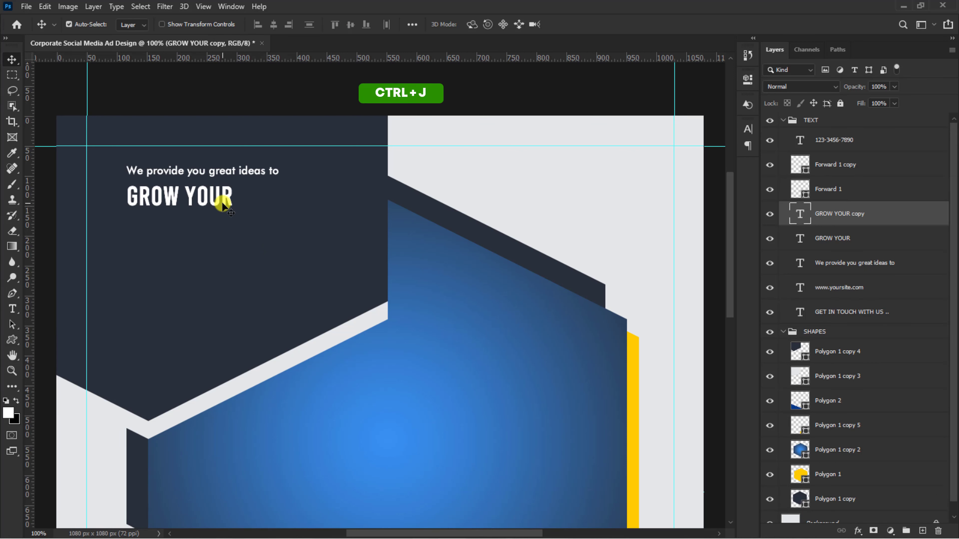
drag(223, 206, 223, 248)
drag(221, 245, 223, 238)
double_click(223, 238)
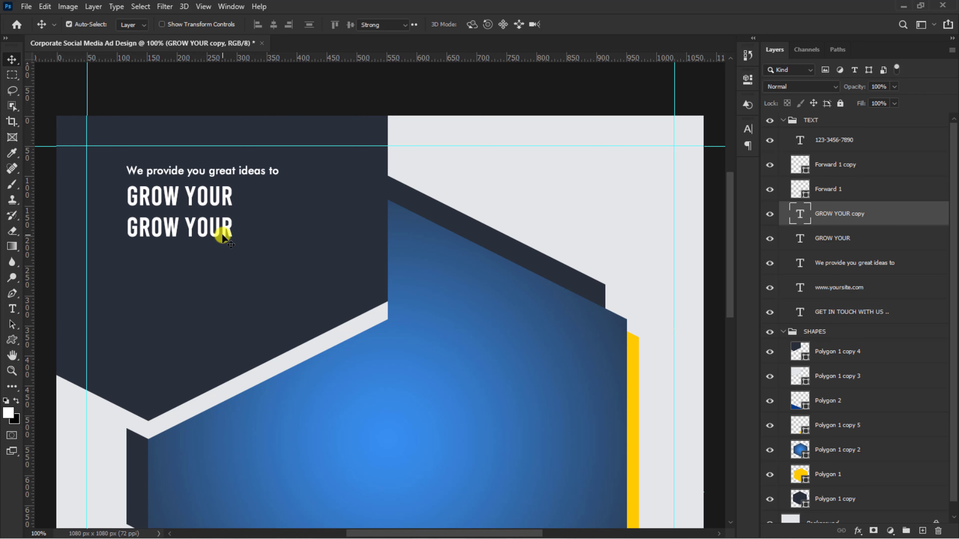
text(BUSINESS)
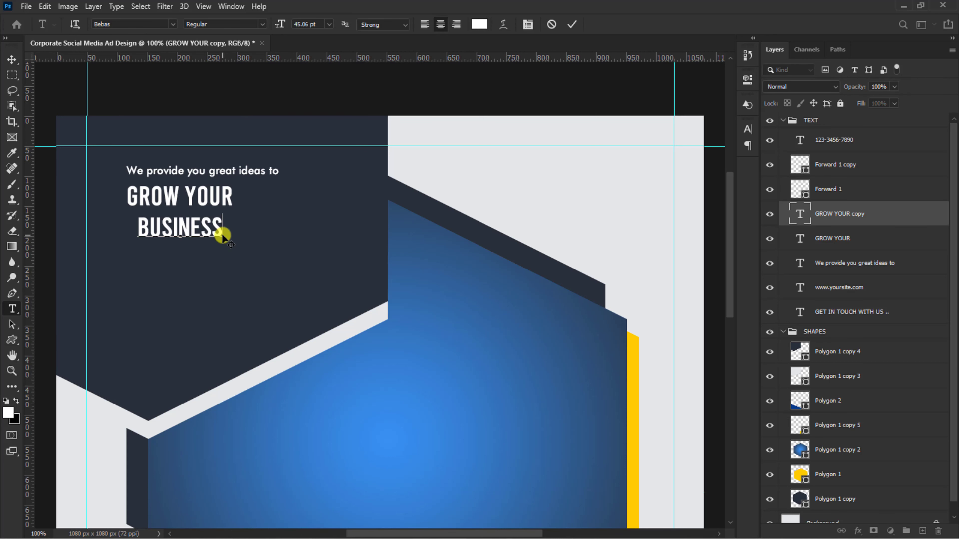
Scale "BUSINESS" to about 238% and align its left edge with the lines above, just under "GROW YOUR"
key(ctrl+t)
drag(224, 242, 248, 242)
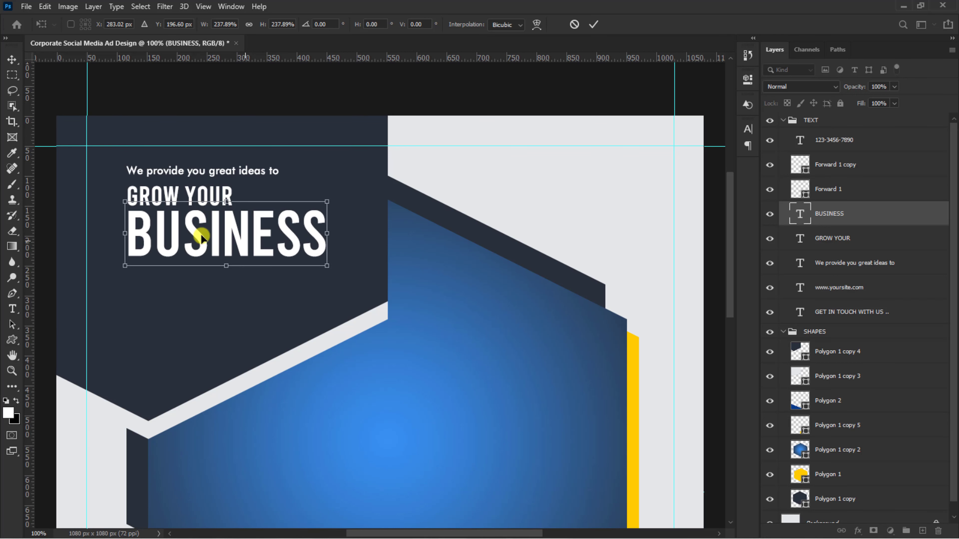
key(Return)
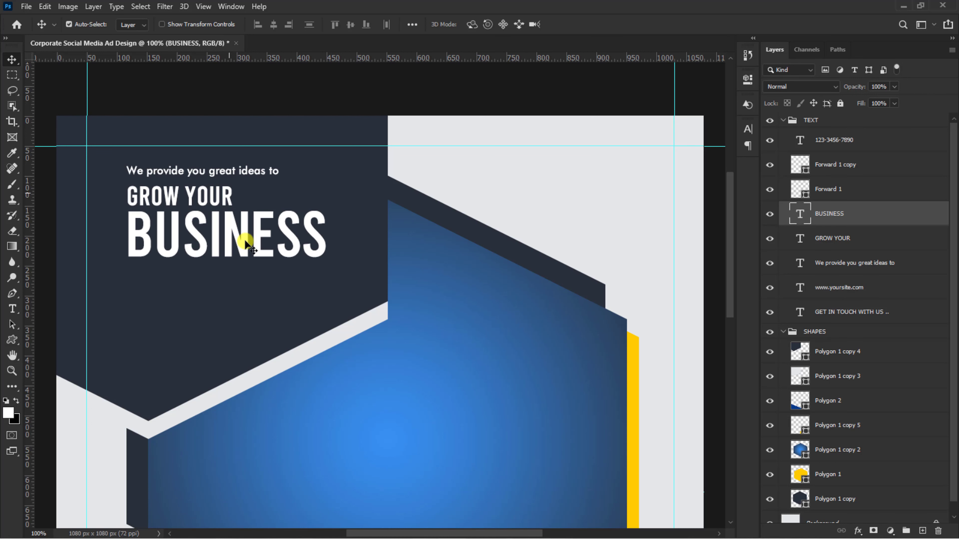
Duplicate the "We provide you great ideas to" line below "BUSINESS" and replace the copy's text with "Have an idea or a project?"
click(243, 172)
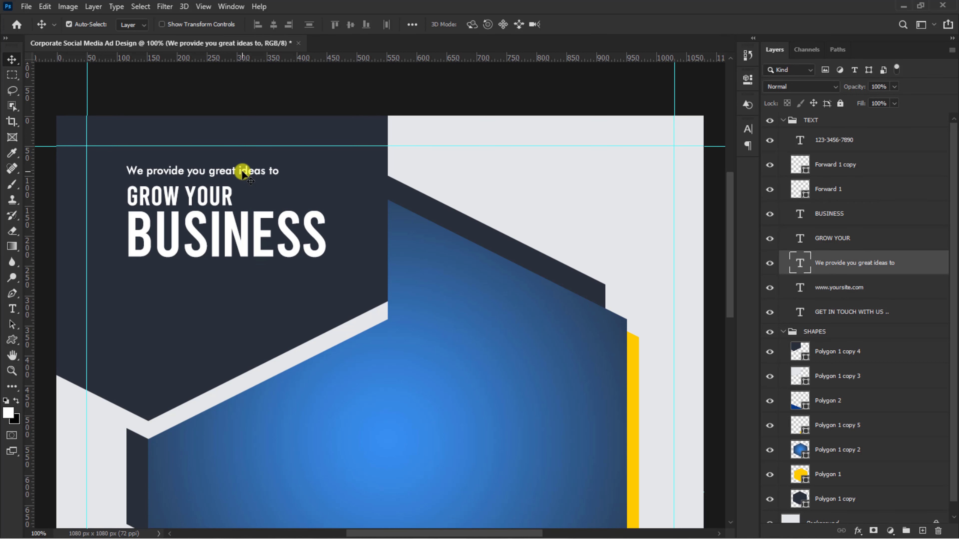
key(ctrl+j)
drag(242, 172, 243, 278)
double_click(242, 278)
text(H)
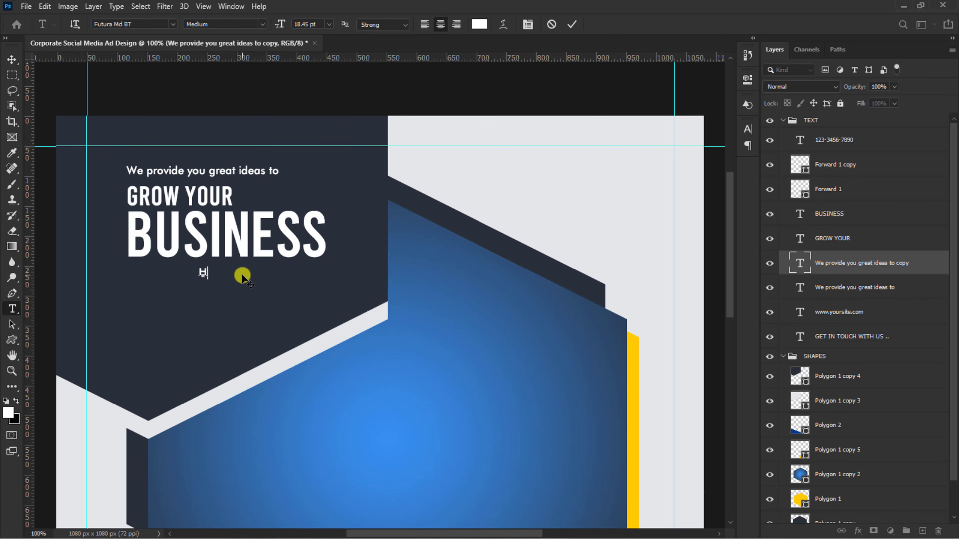
text(ave an idea or a pr)
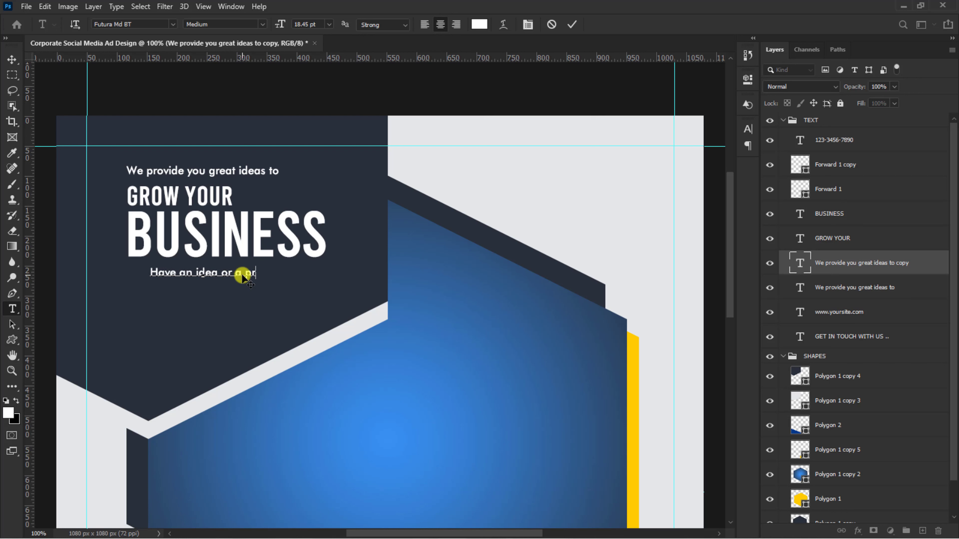
text(oject)
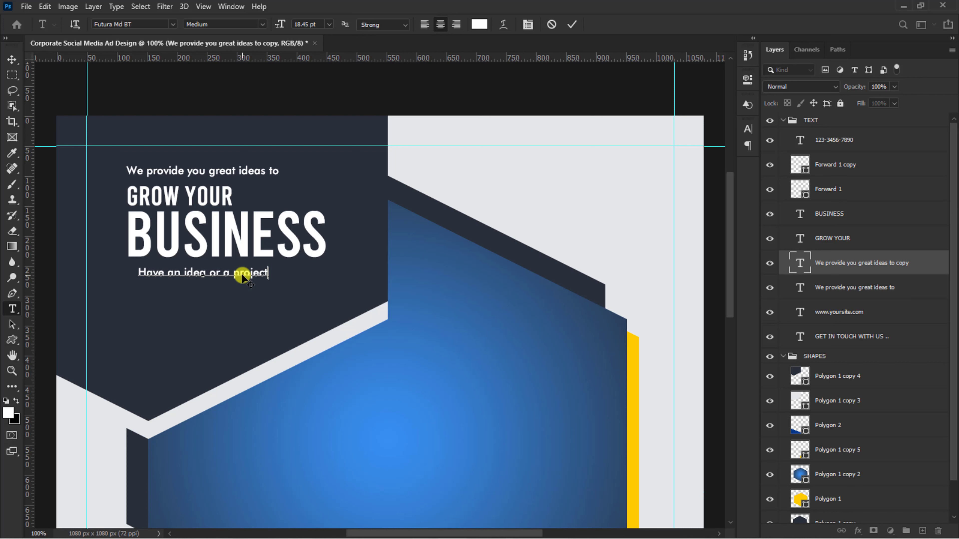
text(?)
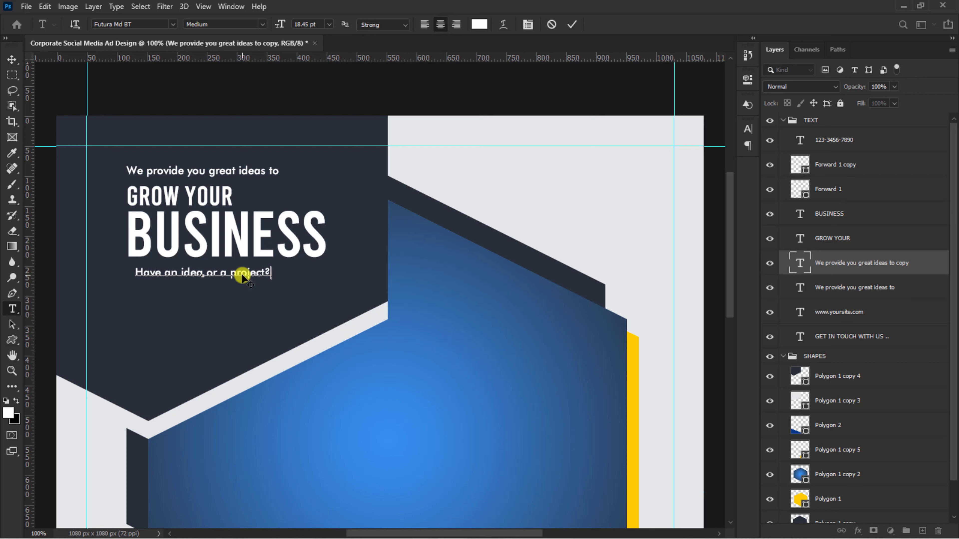
click(572, 25)
key(v)
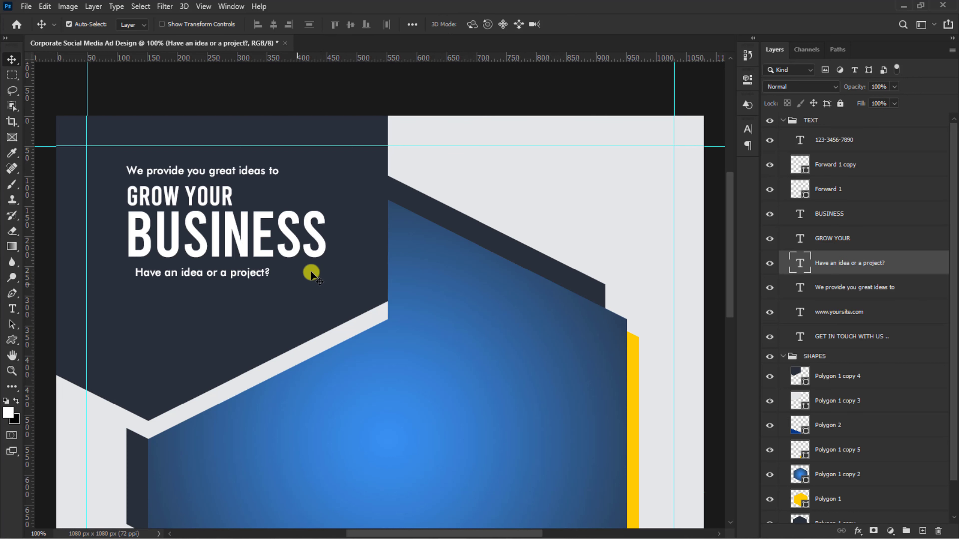
Enlarge "Have an idea or a project?" to about 26.64 pt so it spans the width of "BUSINESS" directly beneath it
key(ctrl+t)
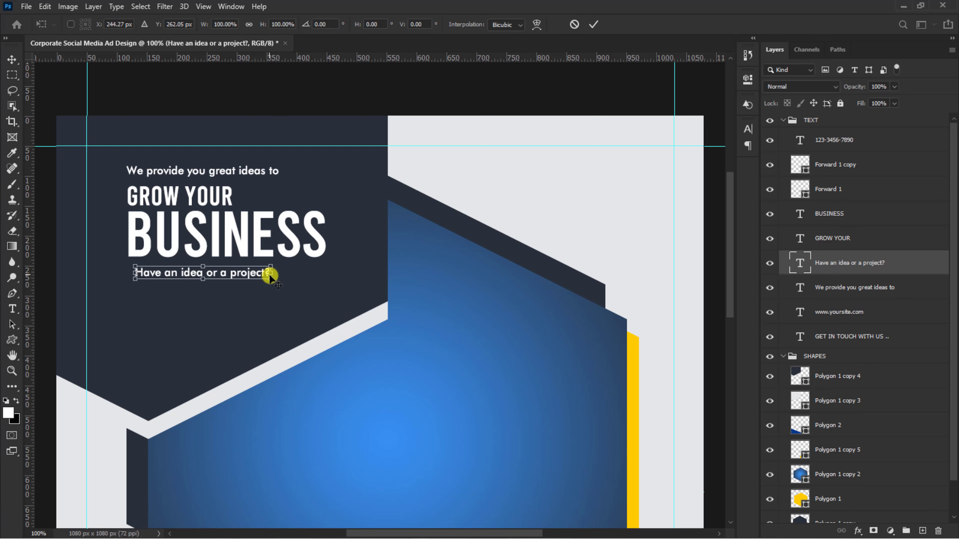
drag(270, 278, 325, 282)
key(Return)
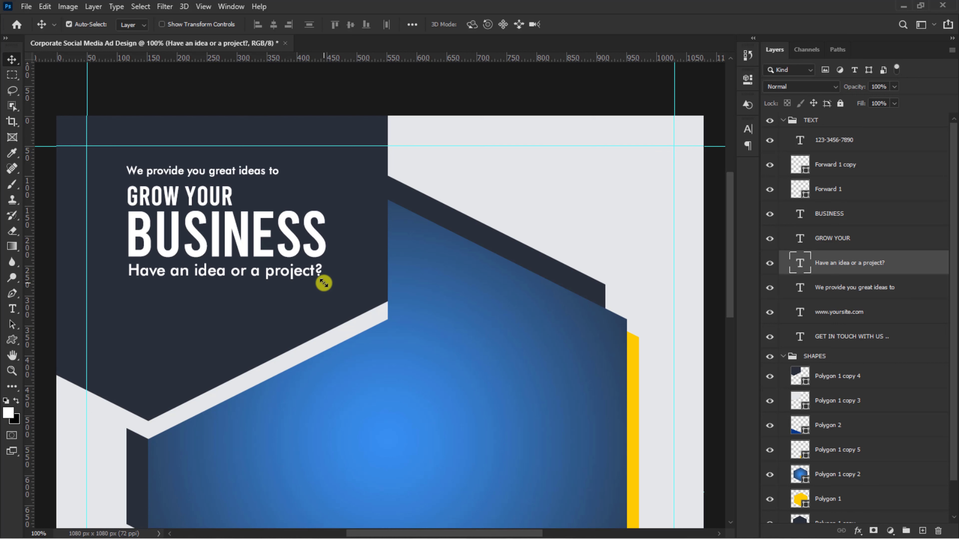
Shrink the "We provide you great ideas to" line toward its left edge and slightly enlarge "GROW YOUR" beneath it
click(261, 175)
key(ctrl+t)
drag(276, 177, 217, 174)
key(Return)
click(224, 196)
key(ctrl+t)
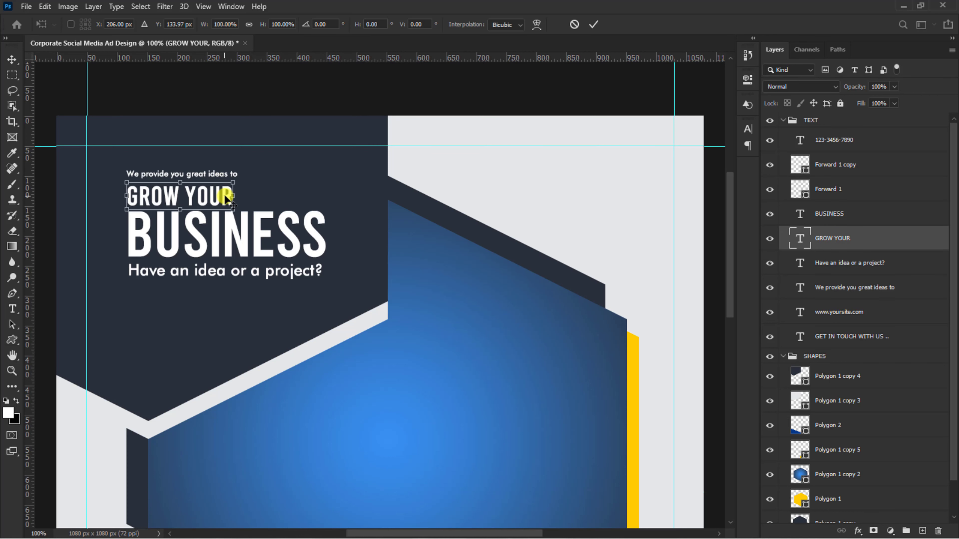
drag(233, 181, 251, 182)
key(Return)
Scale the "We provide you great ideas to" line to about 14.69 pt so its width matches "GROW YOUR"
click(223, 176)
key(ctrl+t)
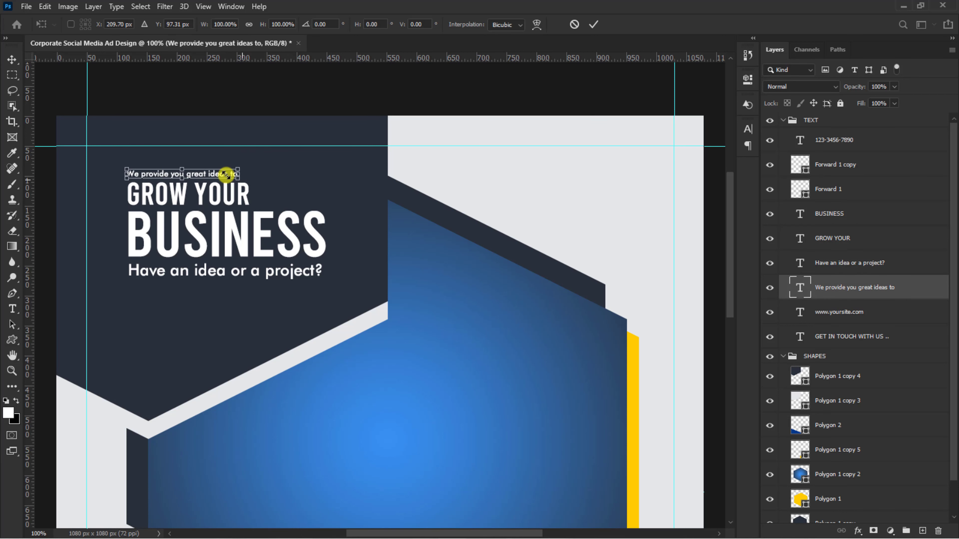
drag(238, 178, 249, 183)
key(Return)
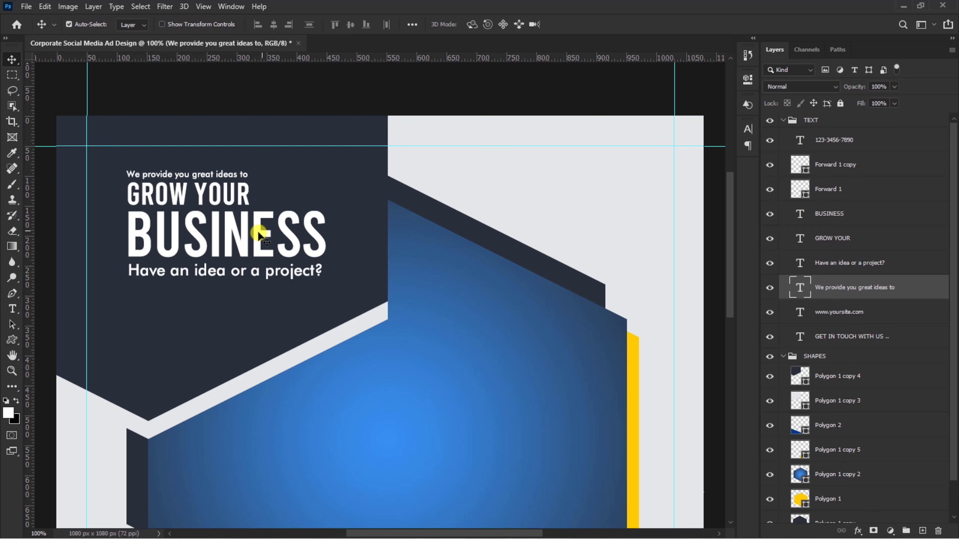
Change the text color of "BUSINESS" to yellow #ffcc00
click(259, 235)
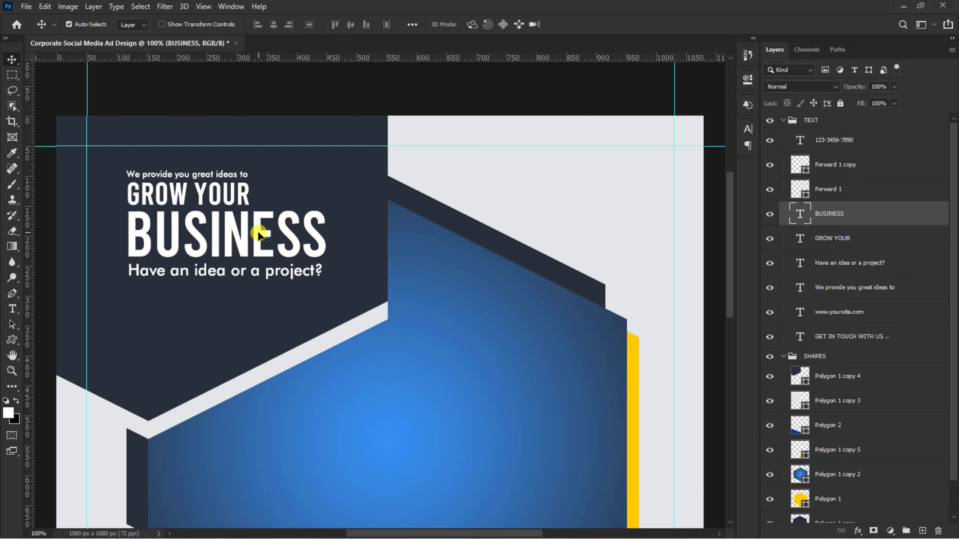
click(749, 132)
click(707, 211)
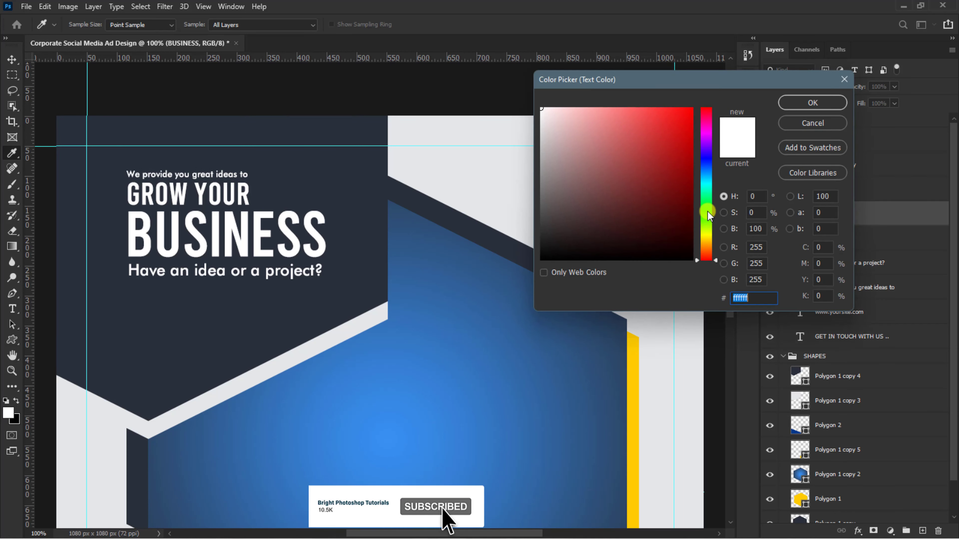
click(746, 293)
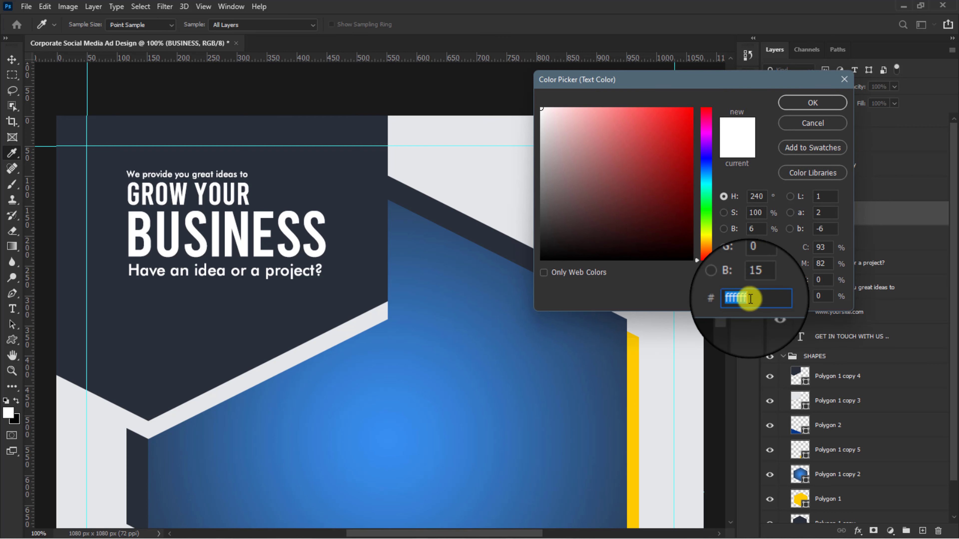
text(ffcc00)
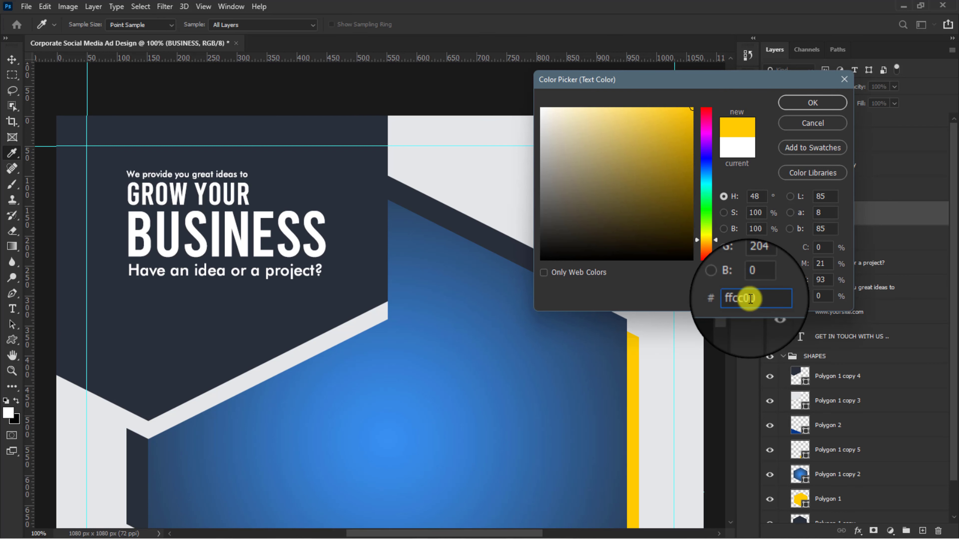
click(813, 103)
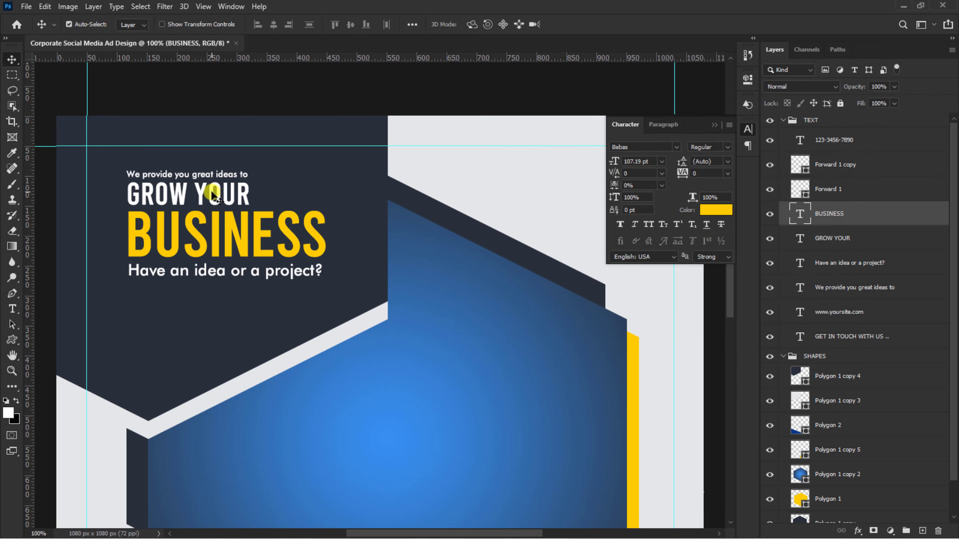
Color only the words "great ideas" in the top headline line yellow #ffcc00
double_click(201, 176)
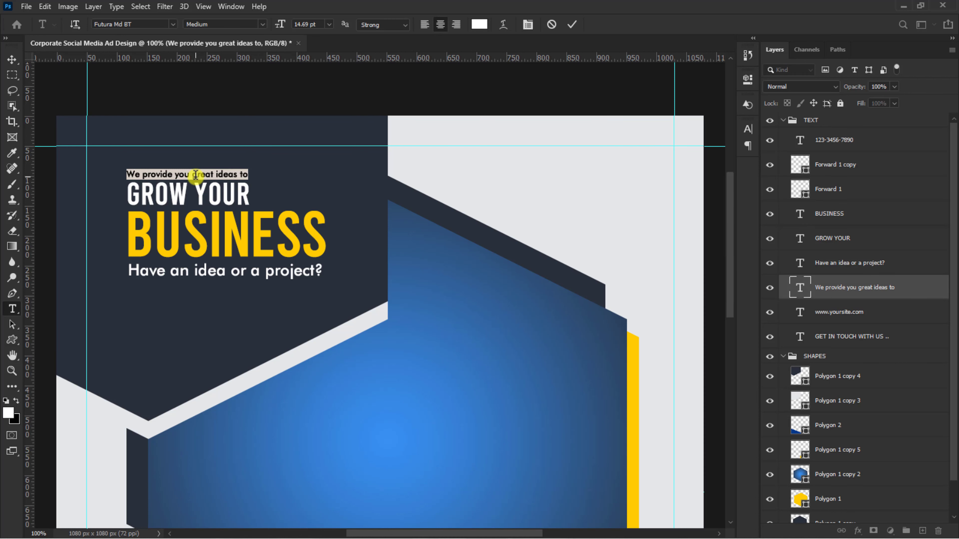
drag(190, 176, 240, 175)
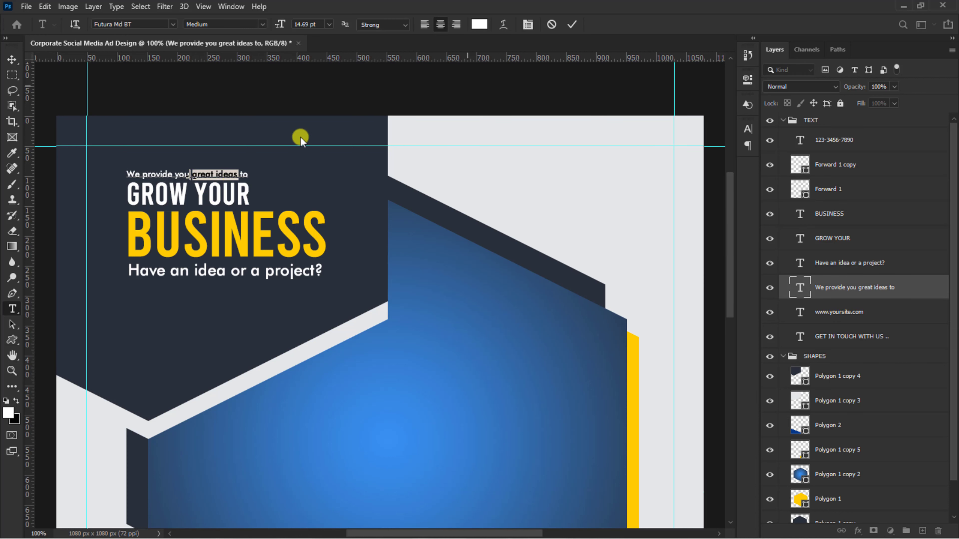
click(480, 24)
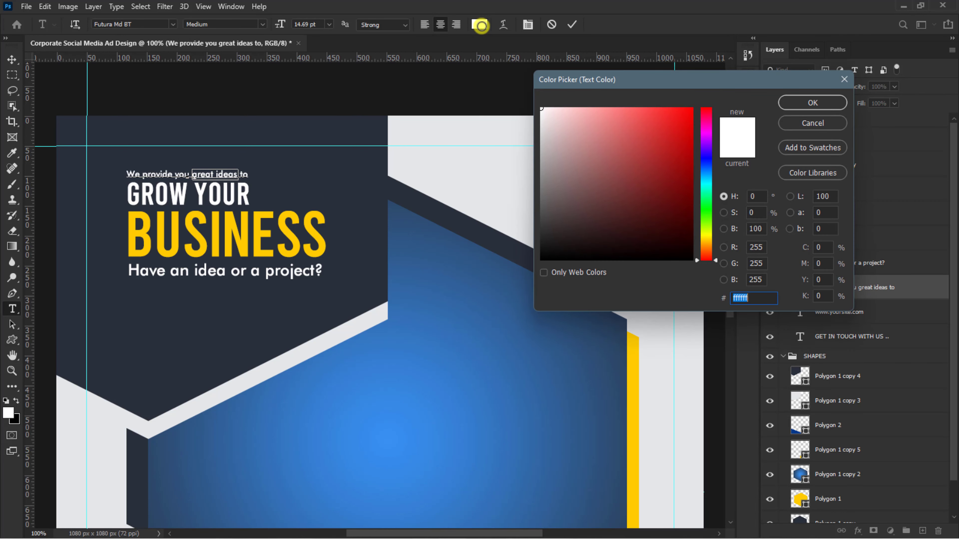
text(ffcc)
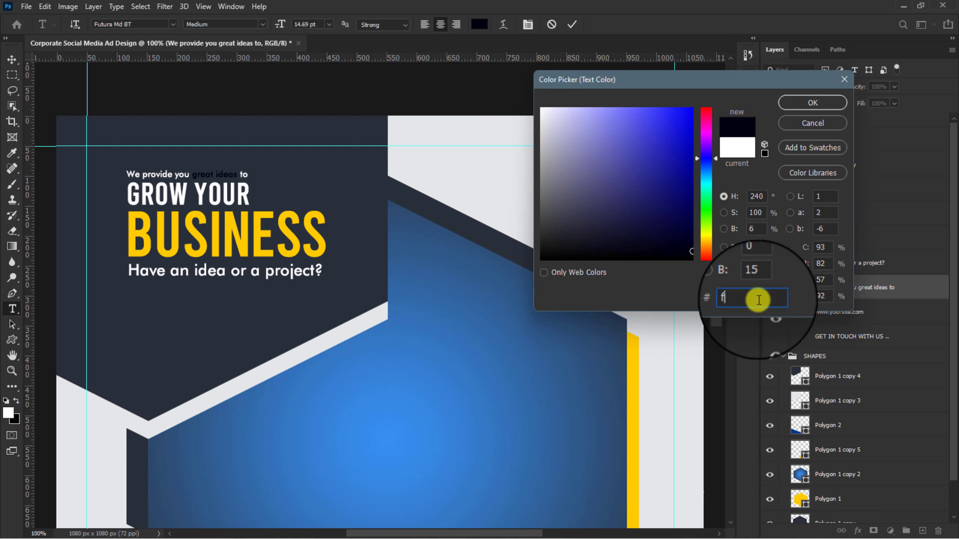
text(00)
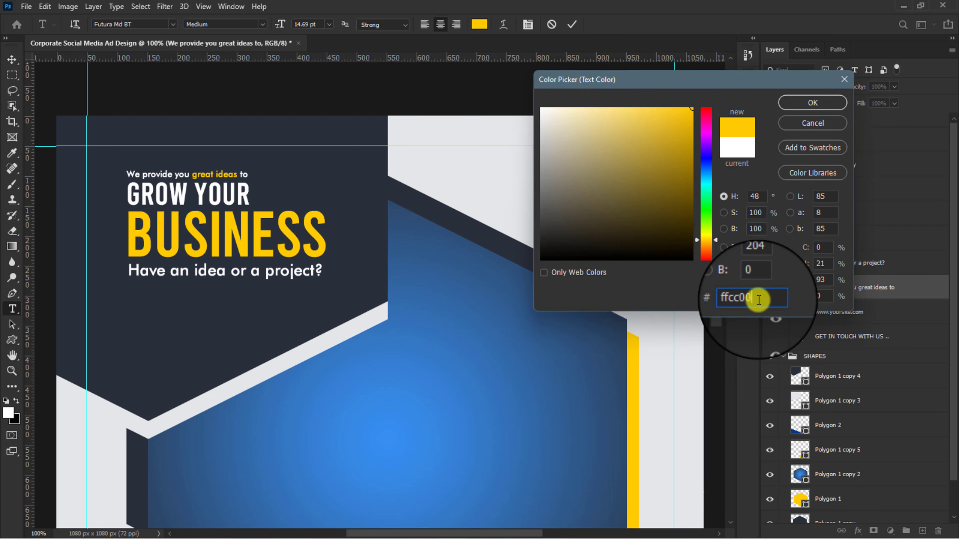
key(Return)
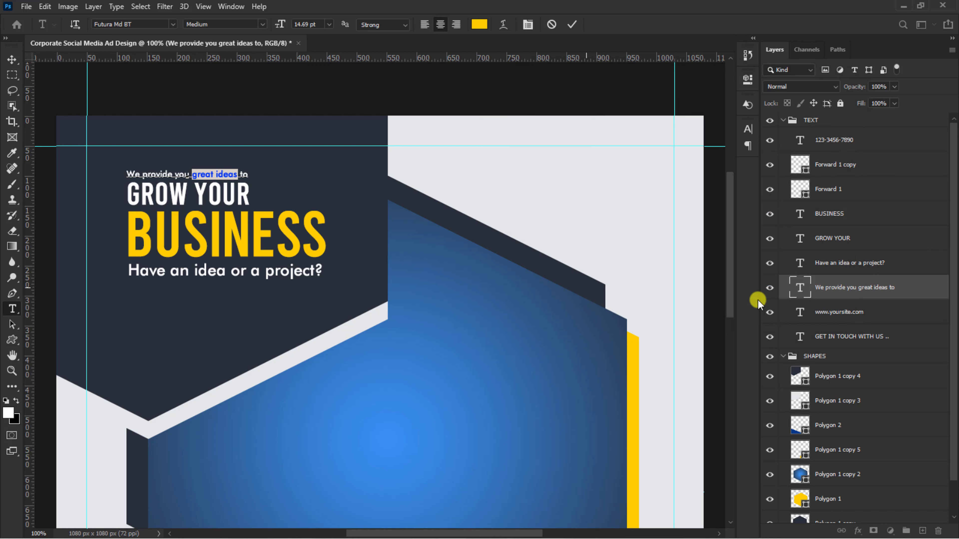
Color the word "idea" in the "Have an idea or a project?" line yellow #ffcc00
triple_click(194, 270)
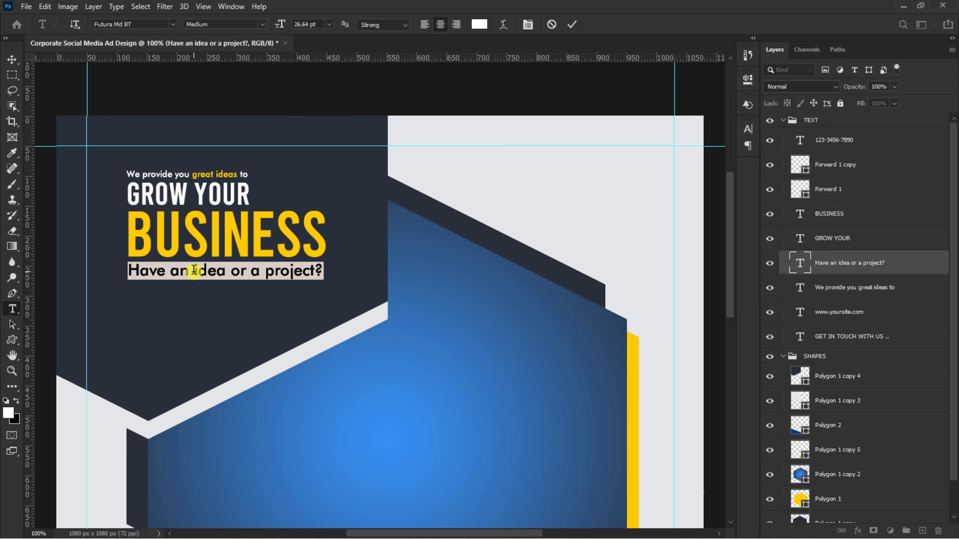
drag(195, 269, 226, 273)
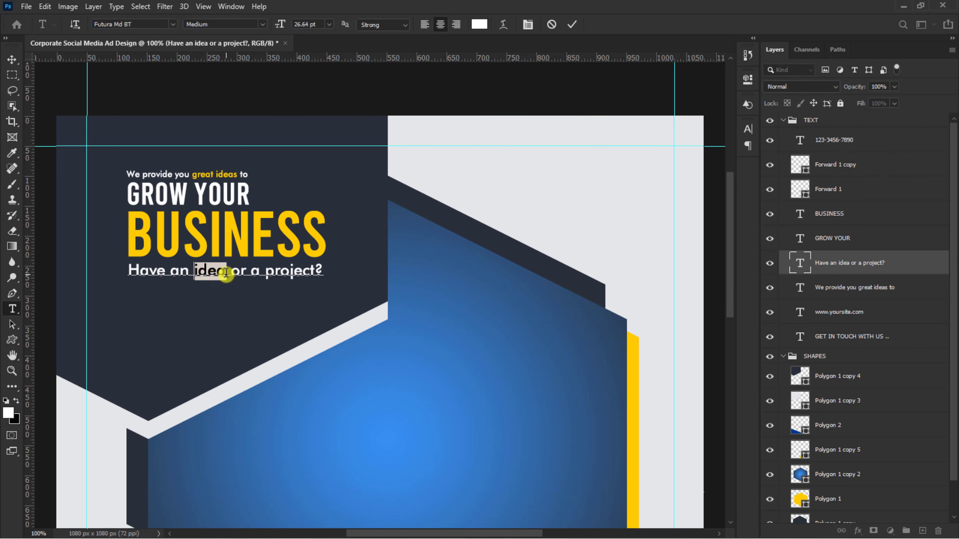
click(480, 25)
double_click(766, 300)
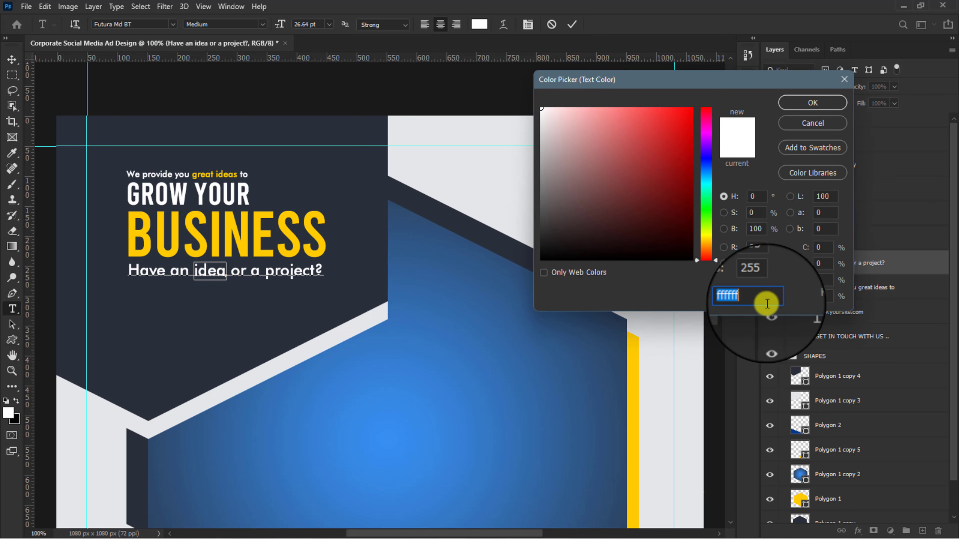
text(ffcc00)
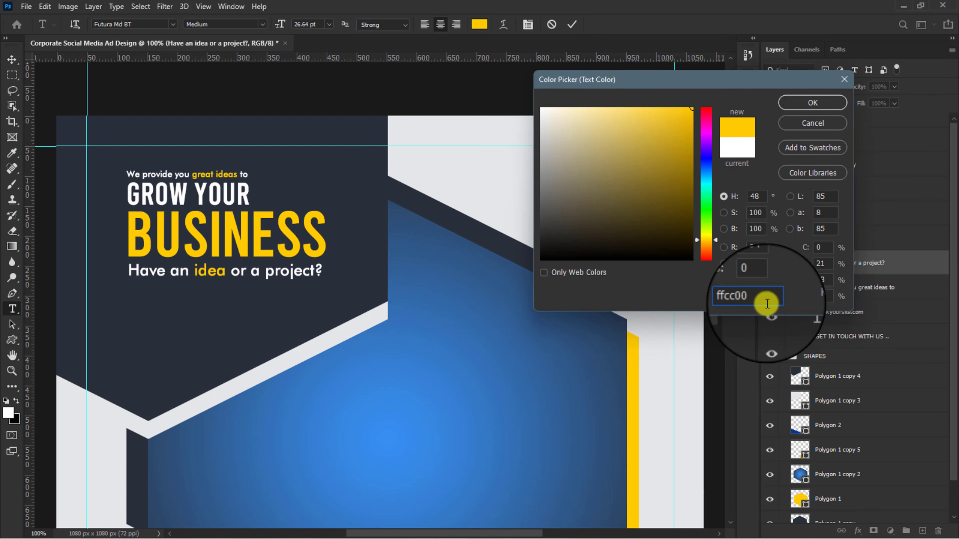
key(Return)
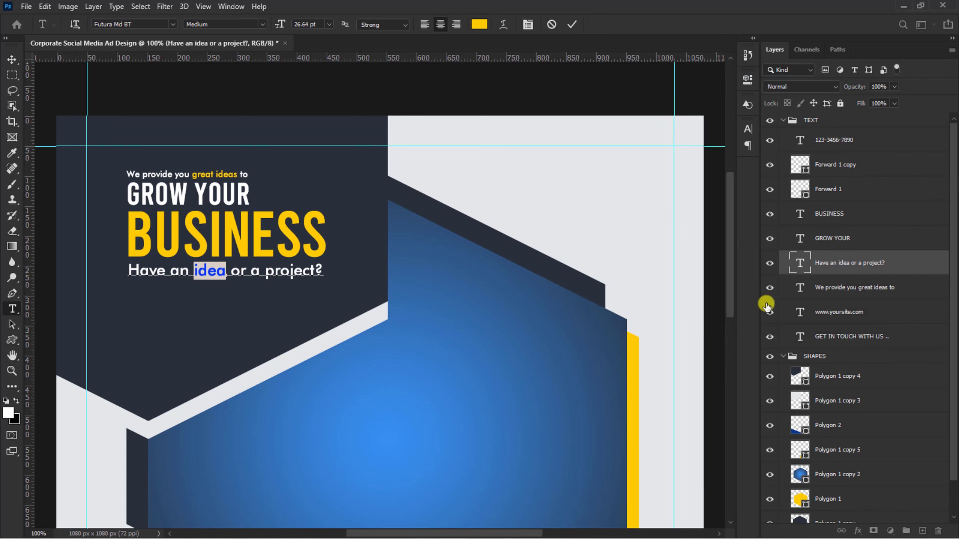
click(571, 25)
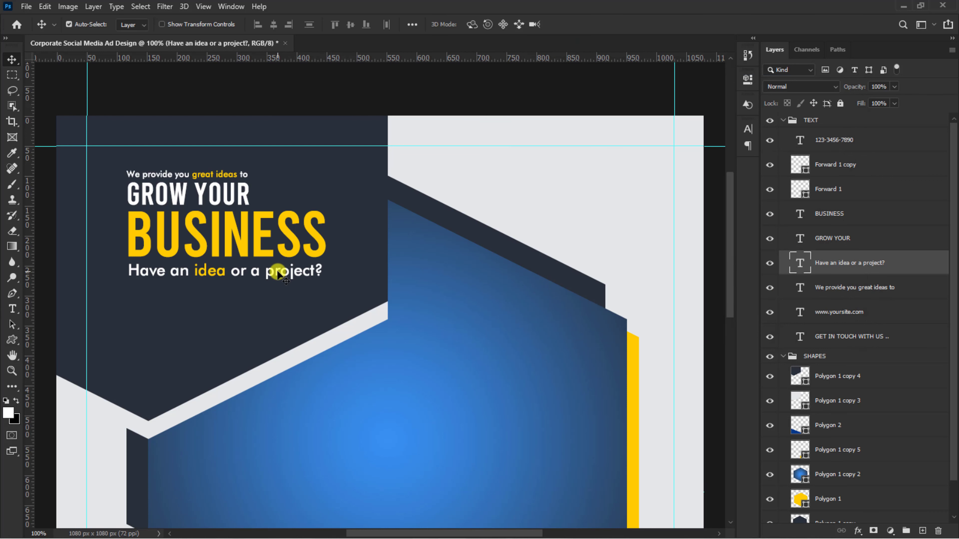
Color "project?" at the end of the line below "BUSINESS" yellow #ffcc00
double_click(269, 273)
click(268, 272)
drag(267, 273, 324, 271)
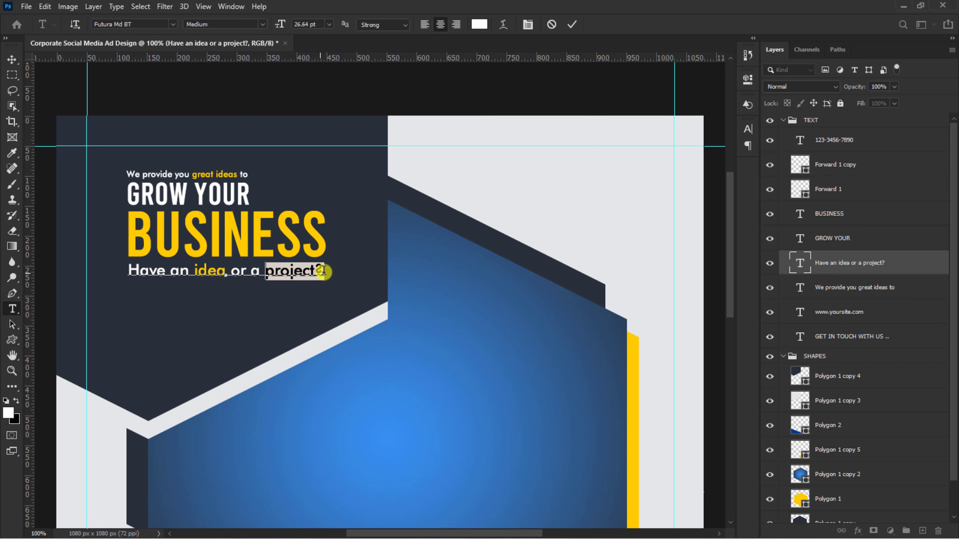
click(480, 24)
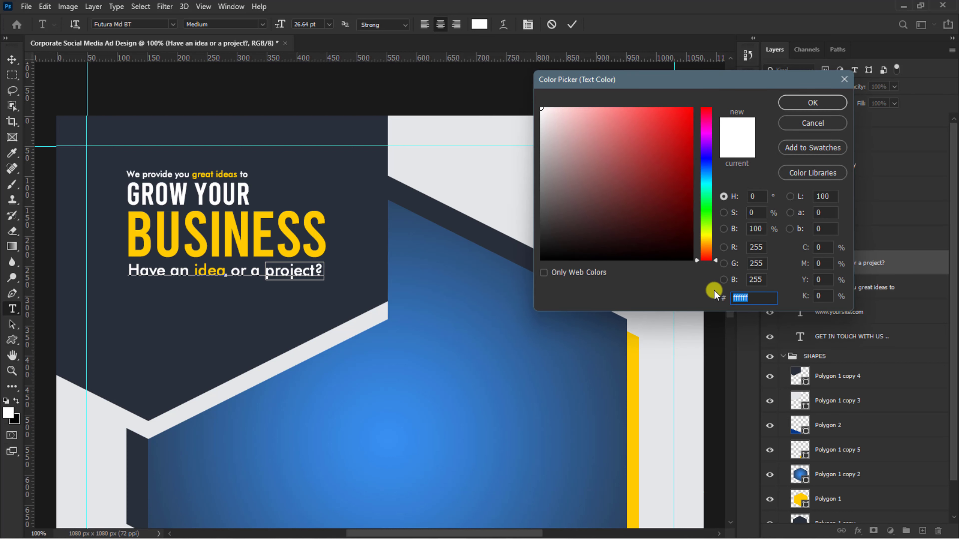
text(ffcc00)
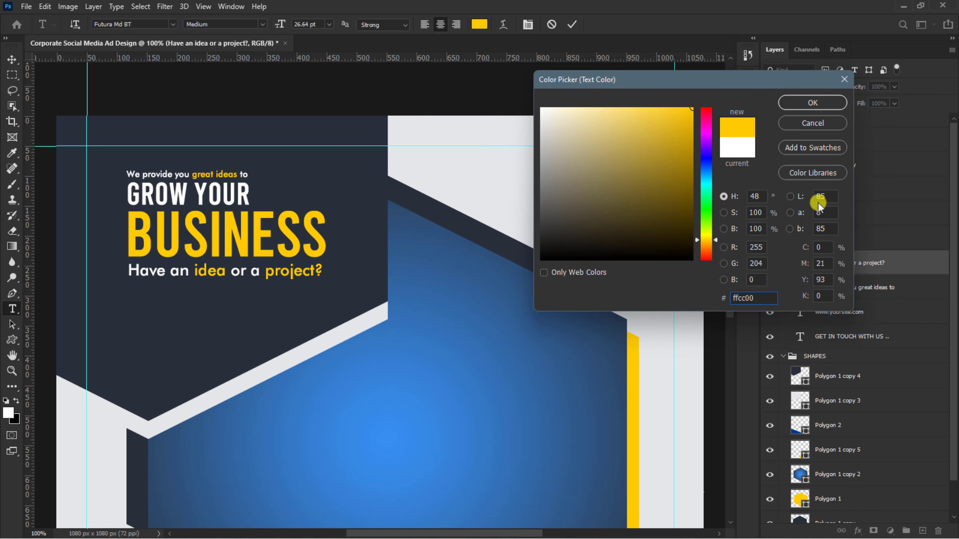
click(793, 102)
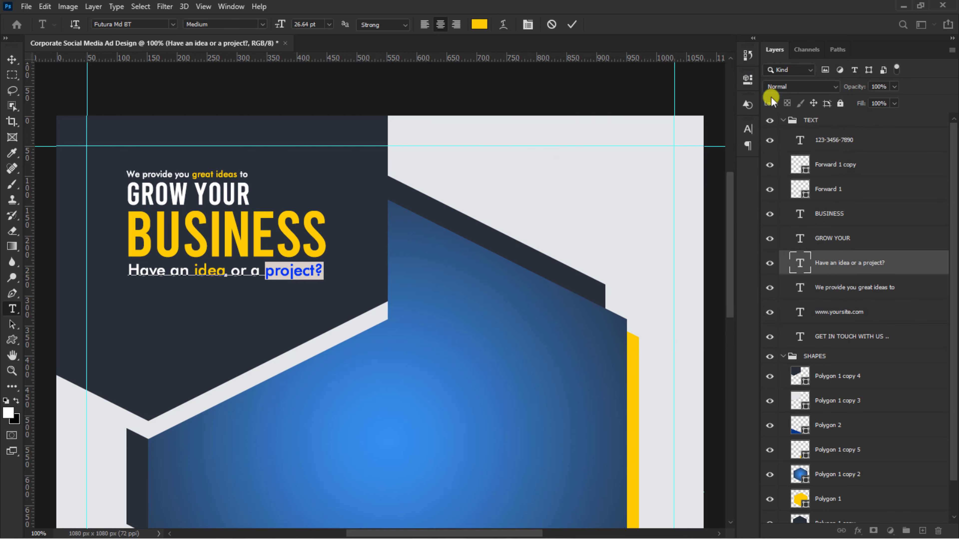
click(571, 26)
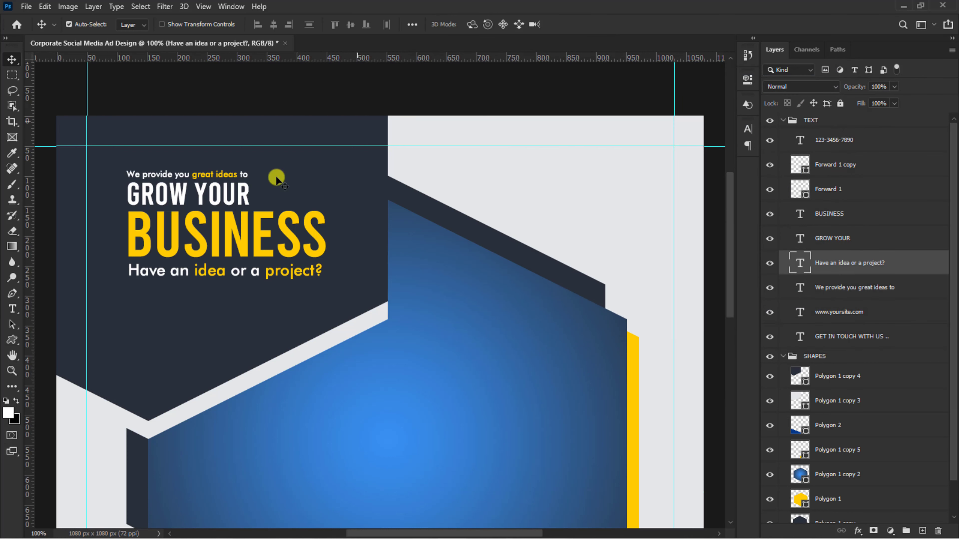
Duplicate the "GROW YOUR" text and place the copy in the light area at the upper right of the artboard
click(241, 196)
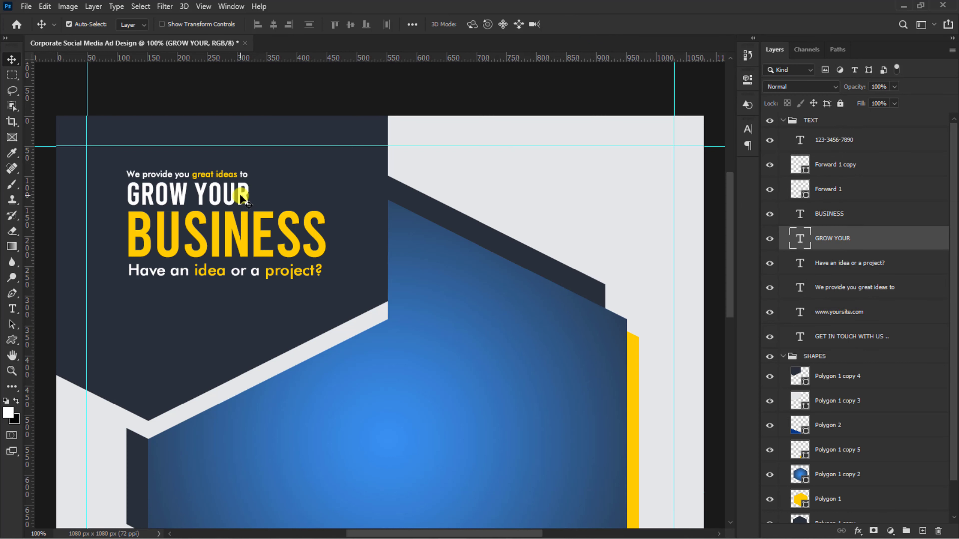
key(ctrl+j)
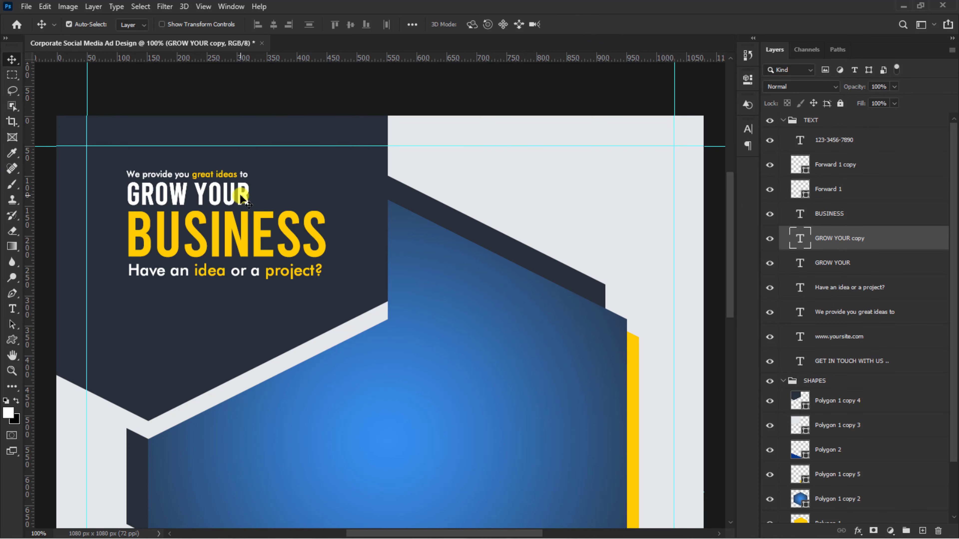
drag(241, 197, 659, 176)
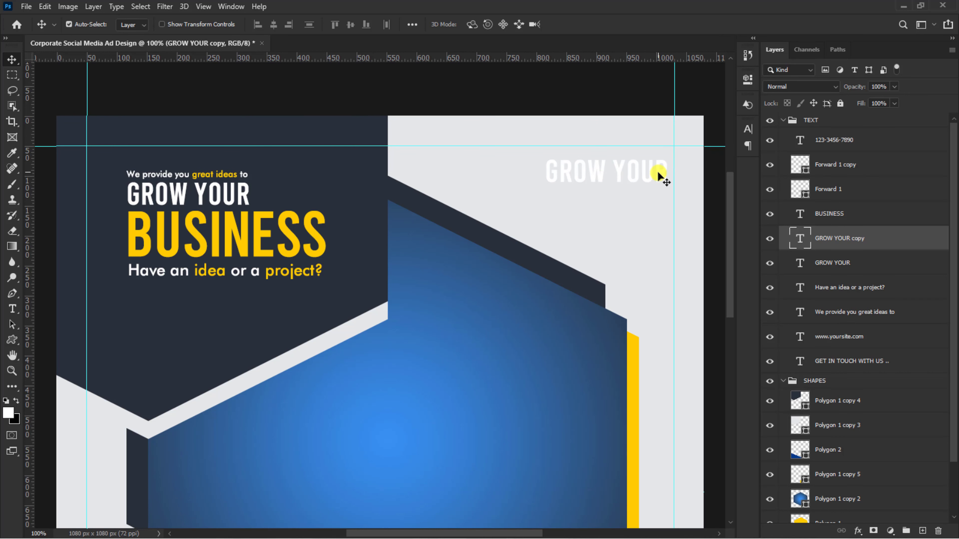
Change the duplicated "GROW YOUR" text color to the dark navy #282f39 of the background shapes
click(747, 130)
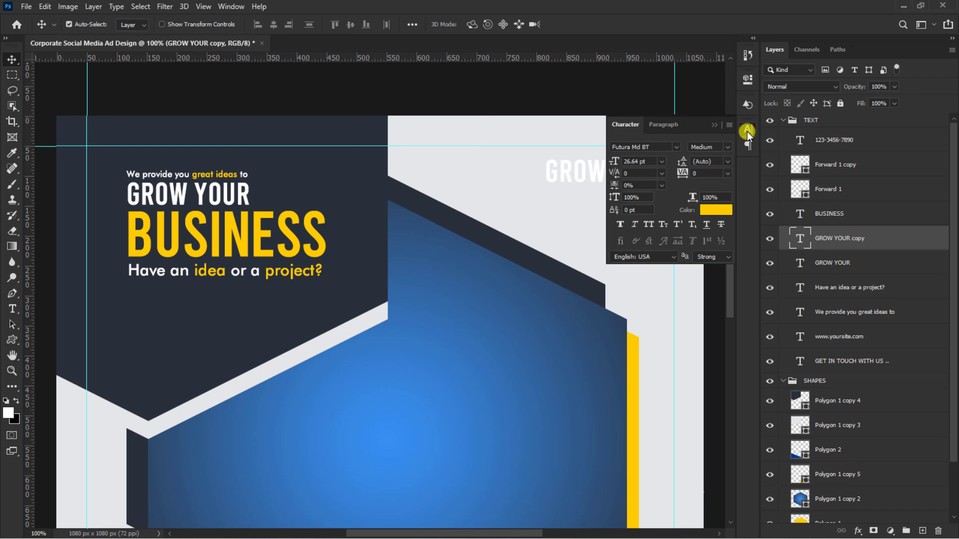
click(714, 211)
click(514, 248)
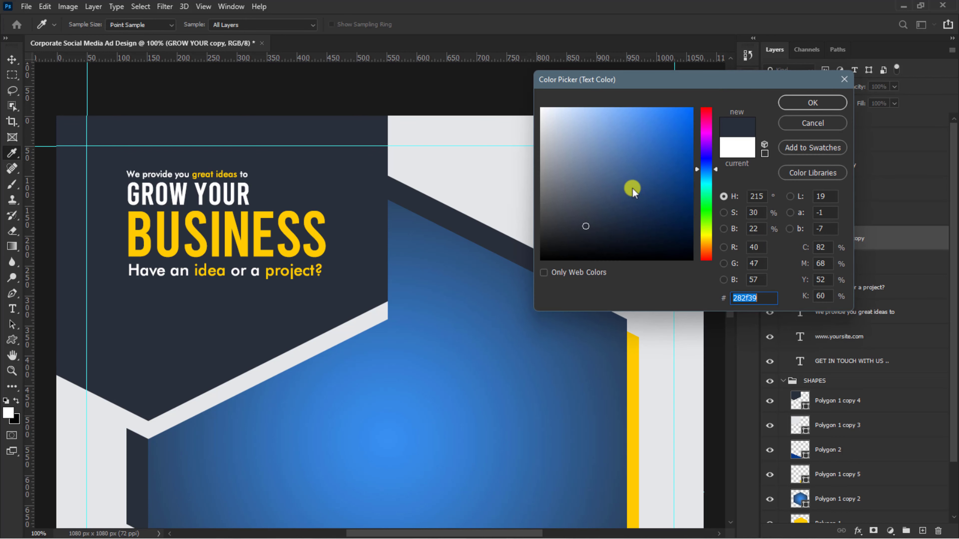
click(793, 102)
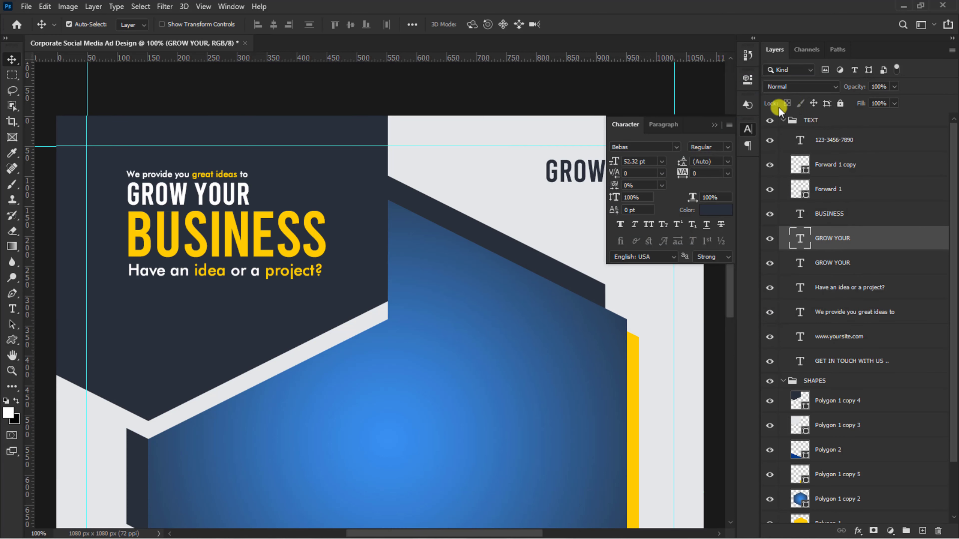
Set the font of the dark "GROW YOUR" copy to Futura Bold
click(631, 143)
text(fut)
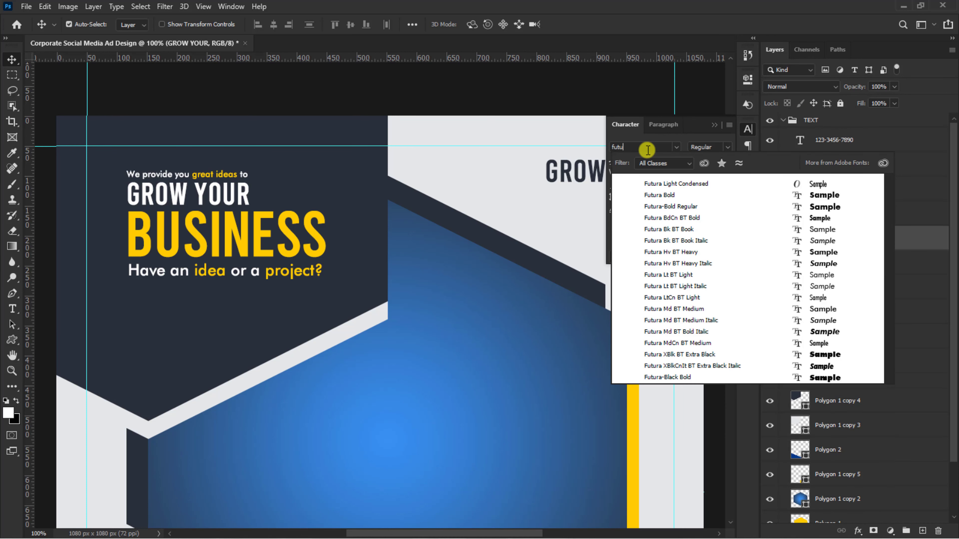
text(u)
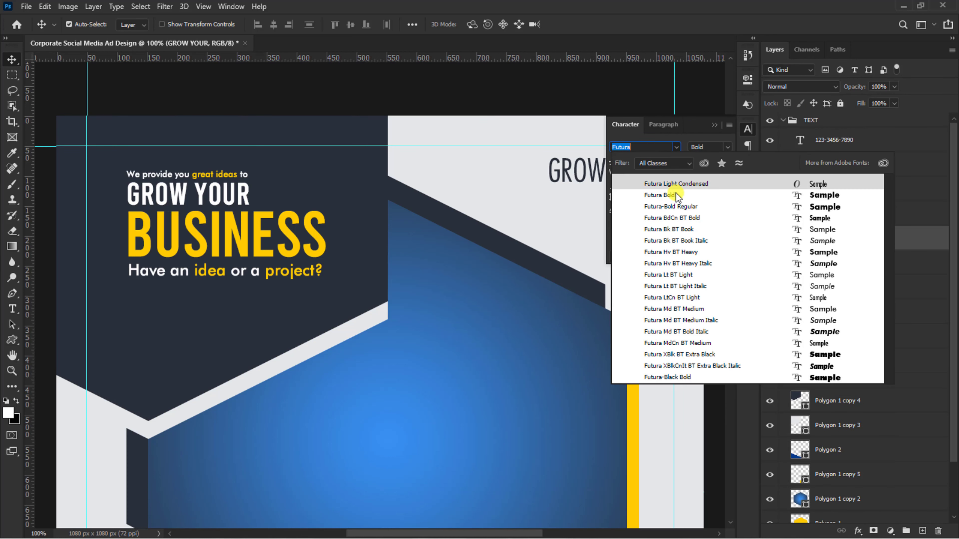
click(676, 194)
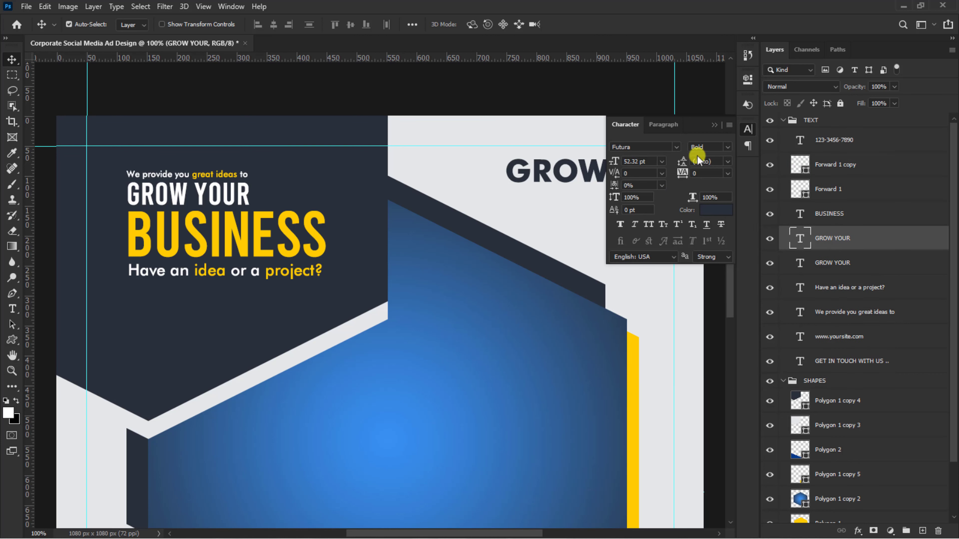
click(714, 124)
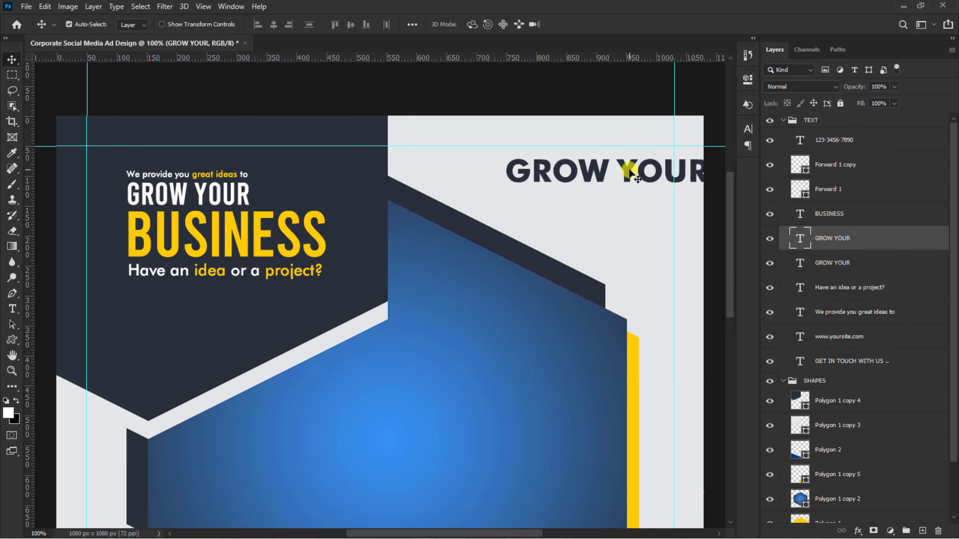
Replace the wording of the dark "GROW YOUR" copy with "YOUR LOGO" stacked on two lines
drag(630, 172, 479, 170)
double_click(577, 162)
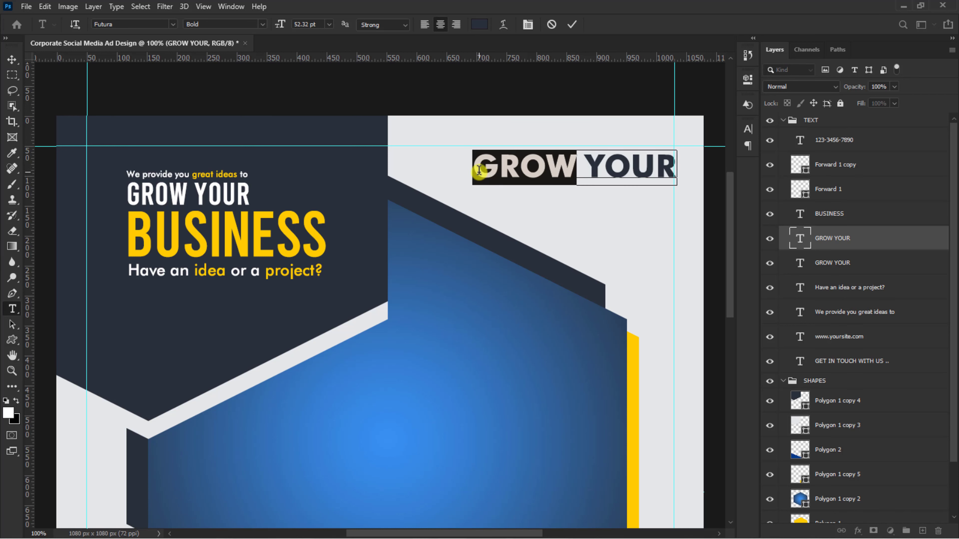
key(BackSpace)
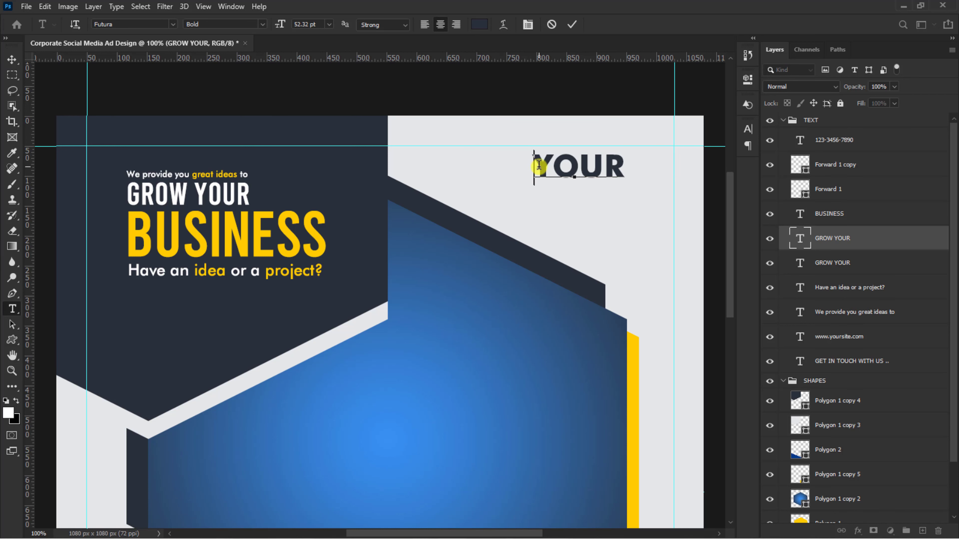
key(BackSpace)
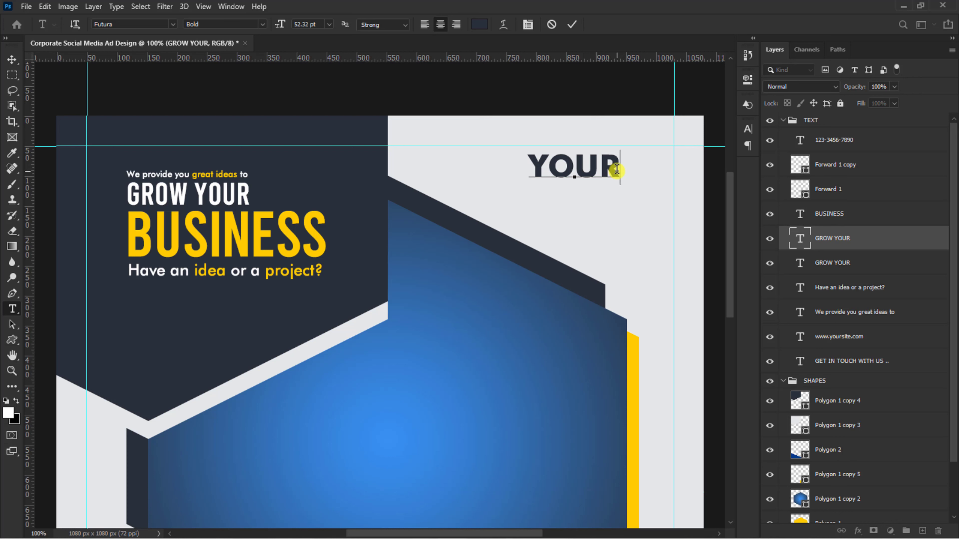
key(Return)
text(LOGO)
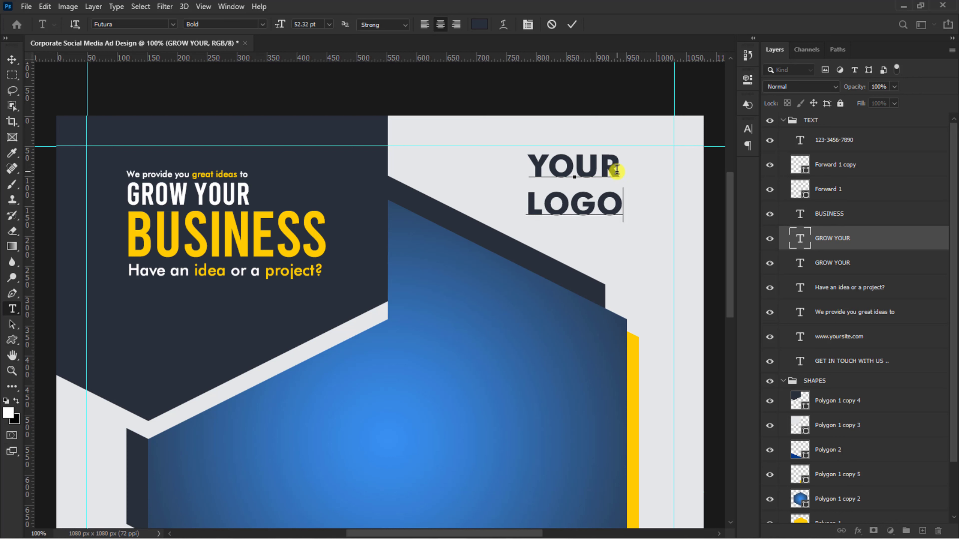
Scale the "YOUR LOGO" text down to under half its size and position it near the upper-right guides
key(ctrl+t)
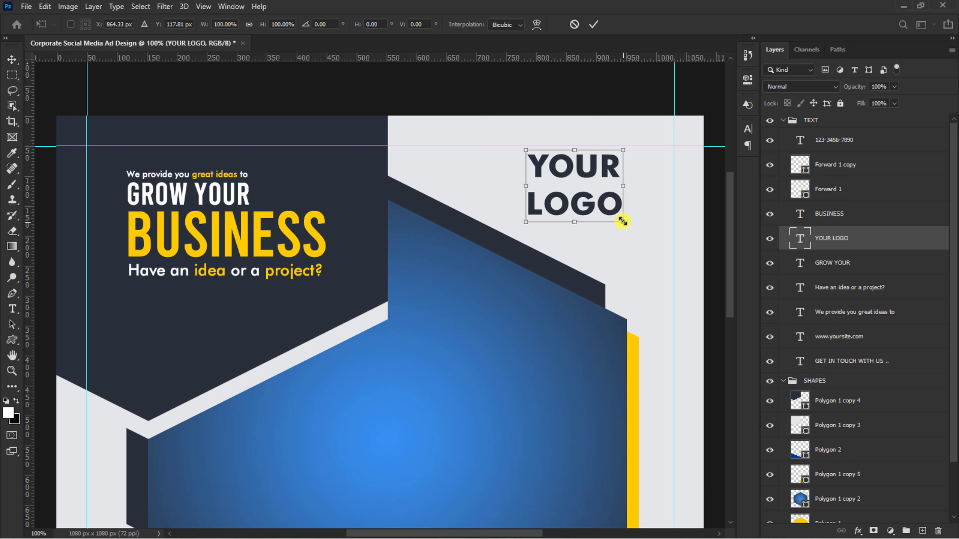
drag(623, 222, 630, 170)
key(shift+Right)
key(Return)
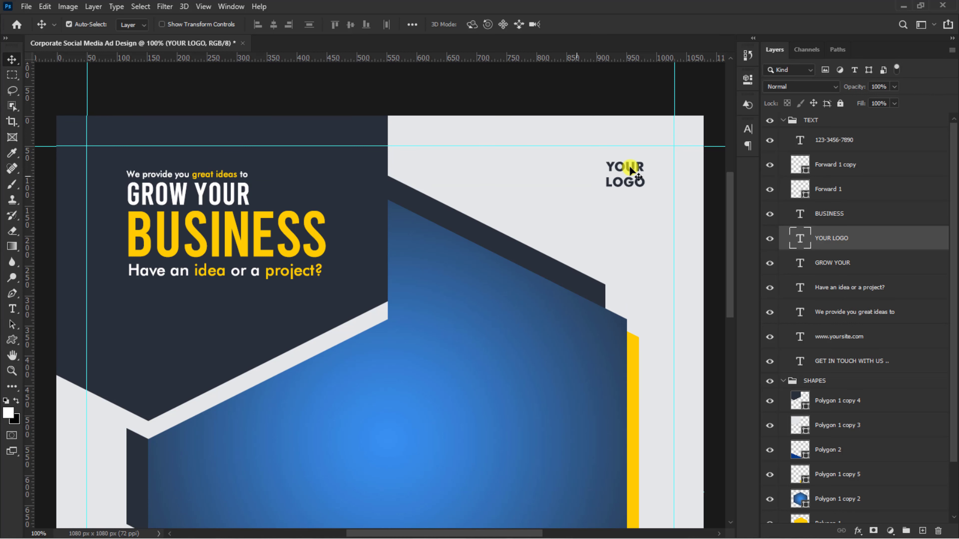
Draw a dark rectangle about 36 x 38 px above the Polygon 1 copy 4 layer and place it just left of "YOUR LOGO"
click(12, 341)
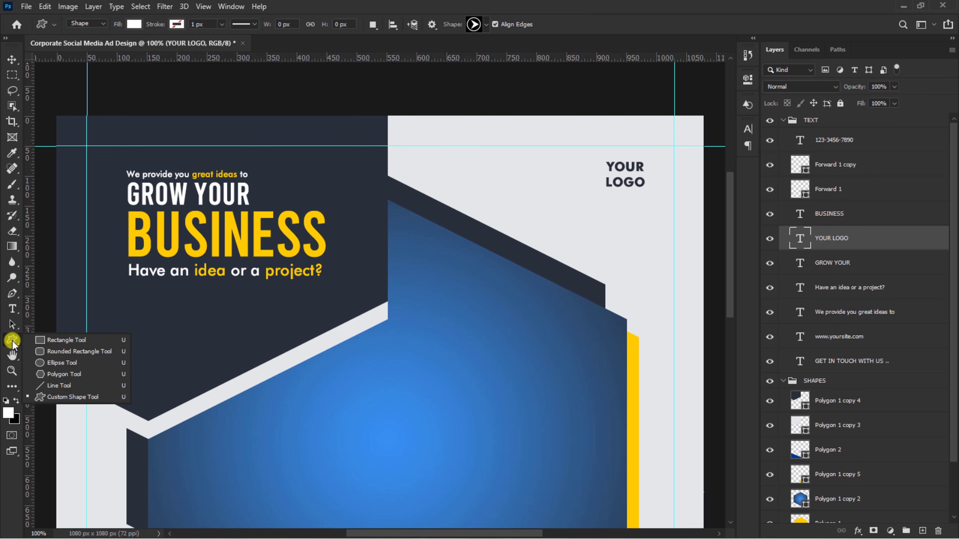
click(63, 340)
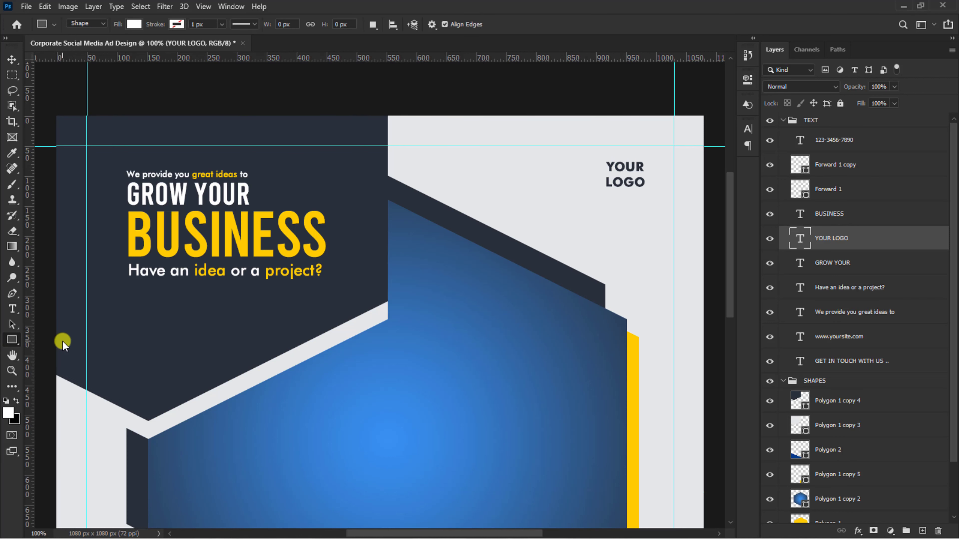
click(875, 400)
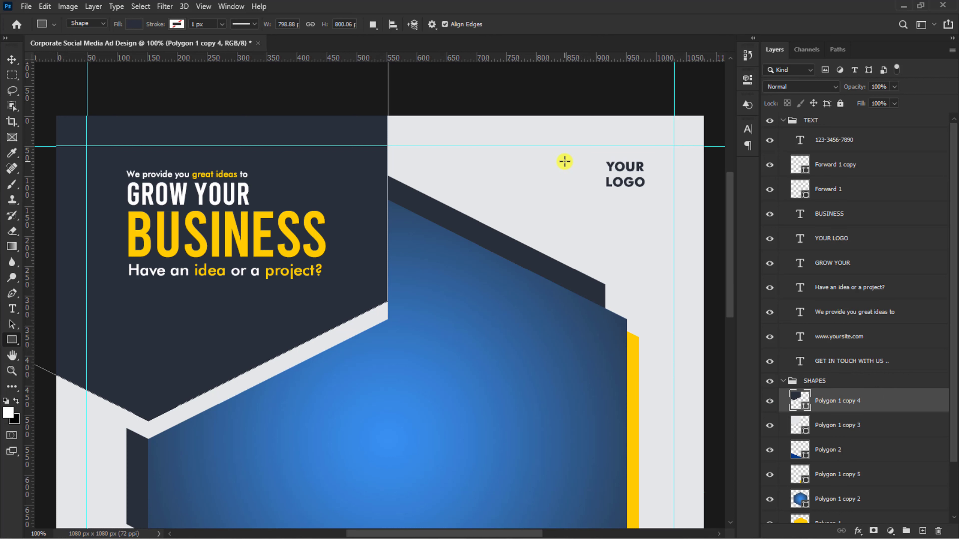
drag(565, 162, 586, 184)
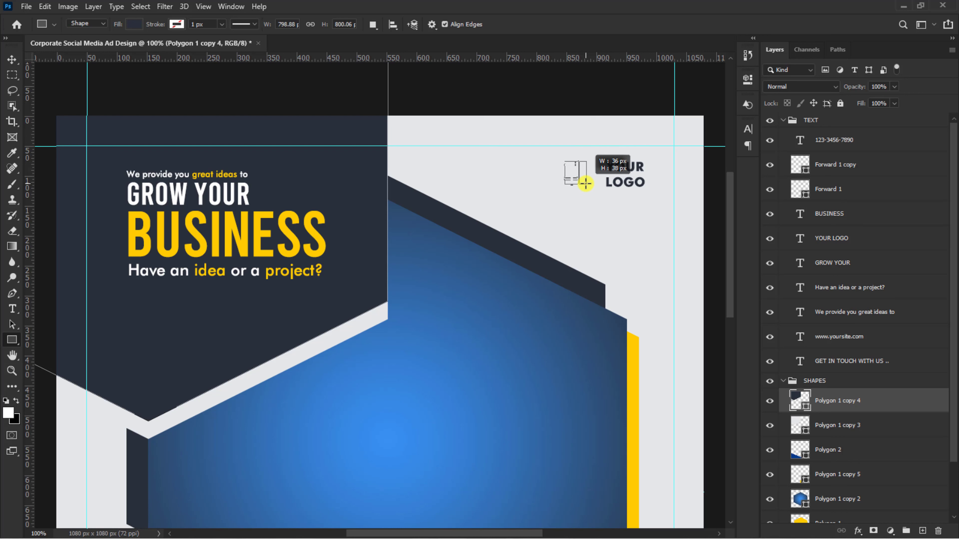
drag(585, 184, 586, 184)
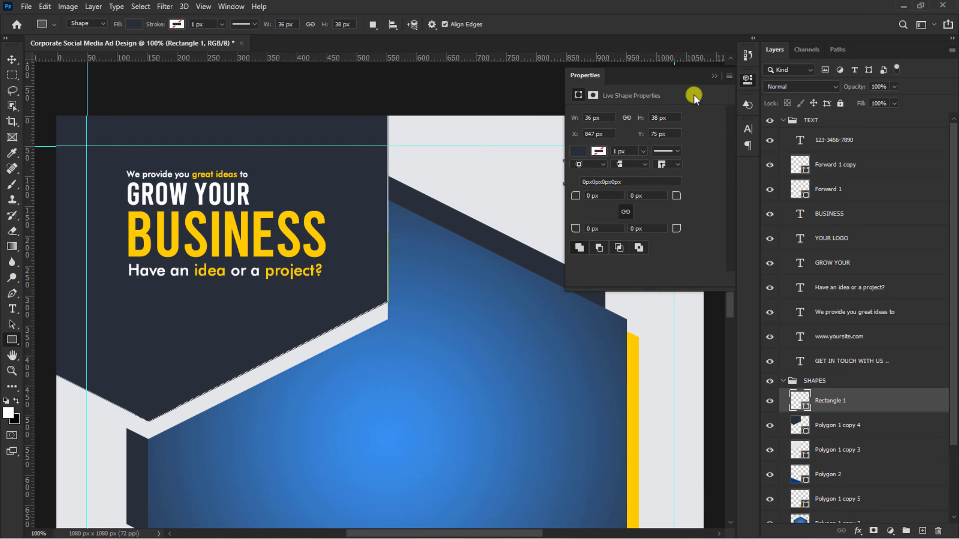
click(714, 80)
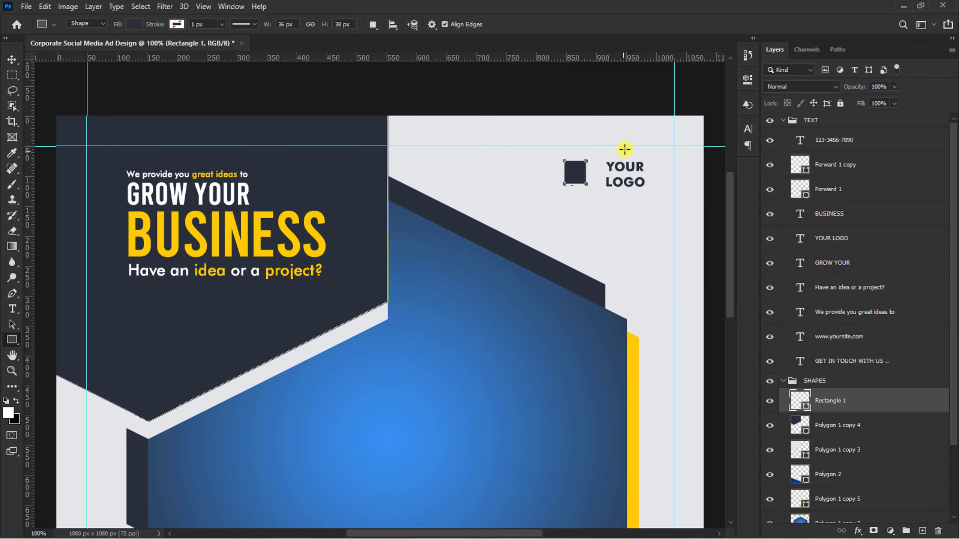
key(v)
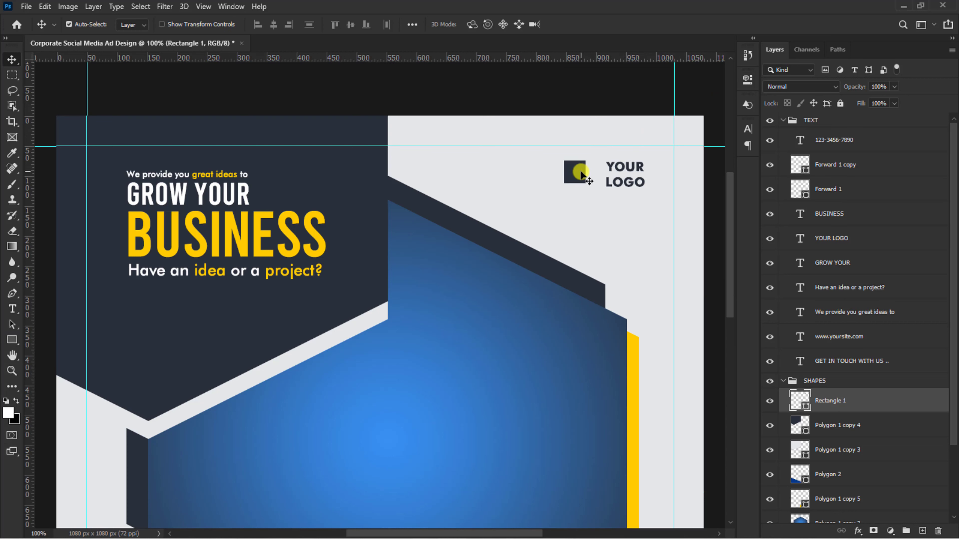
drag(580, 173, 596, 173)
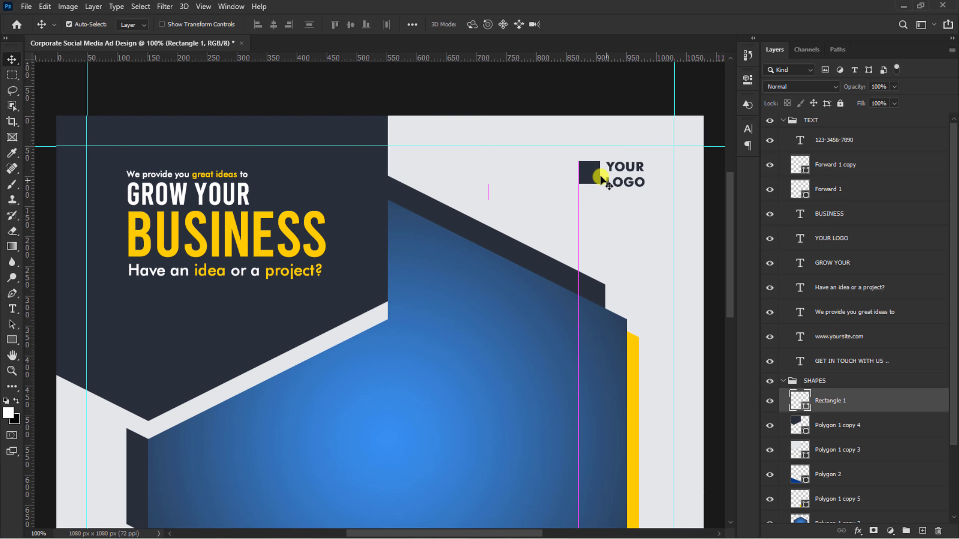
Duplicate the "We provide you great ideas to" line and place the copy below the "YOUR LOGO" text
click(213, 175)
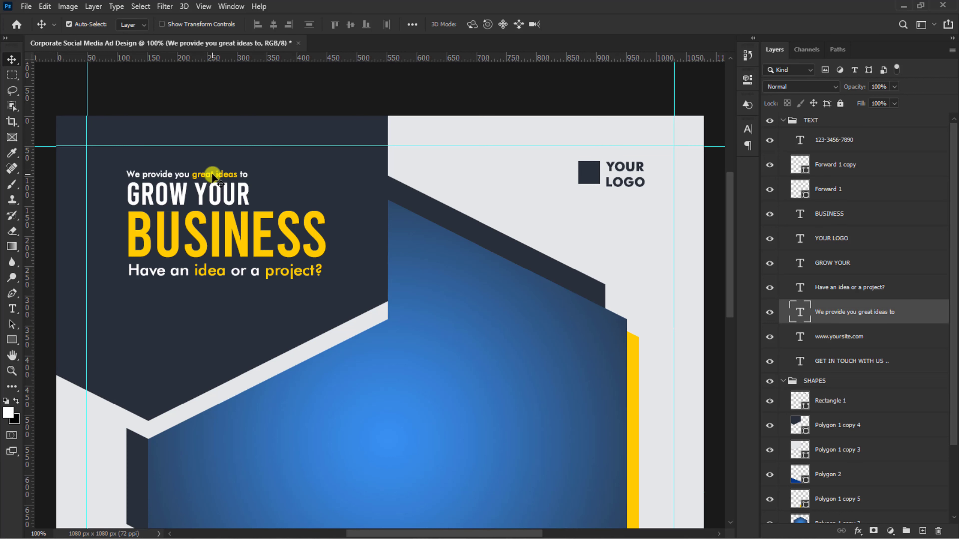
key(ctrl+j)
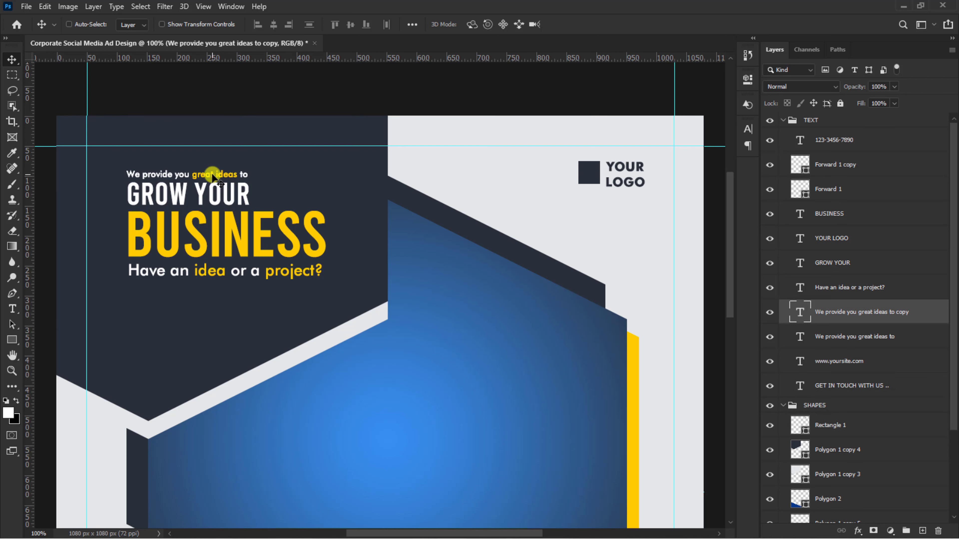
drag(213, 175, 609, 202)
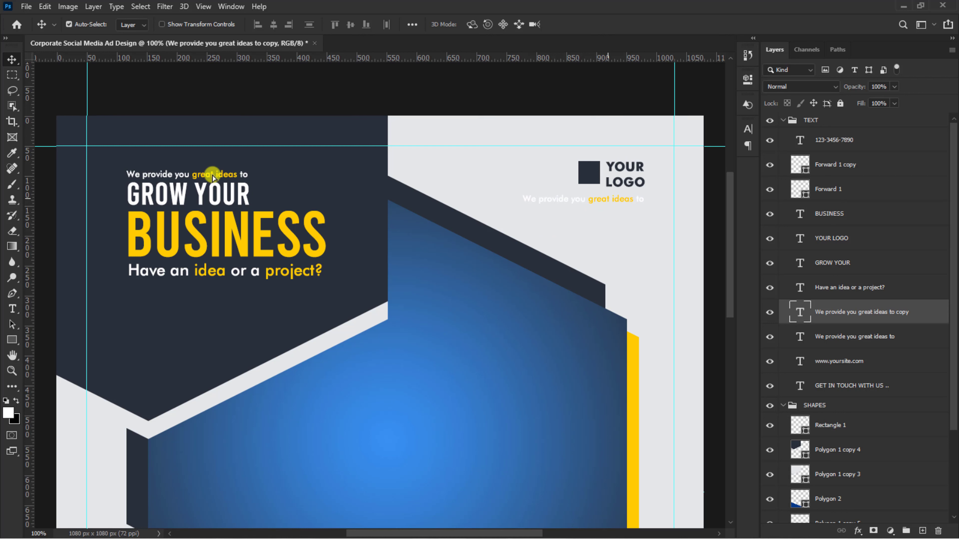
Color the duplicated line below the logo #282f39 and replace its text with "YOUR TAGLINE GOES HERE"
double_click(608, 200)
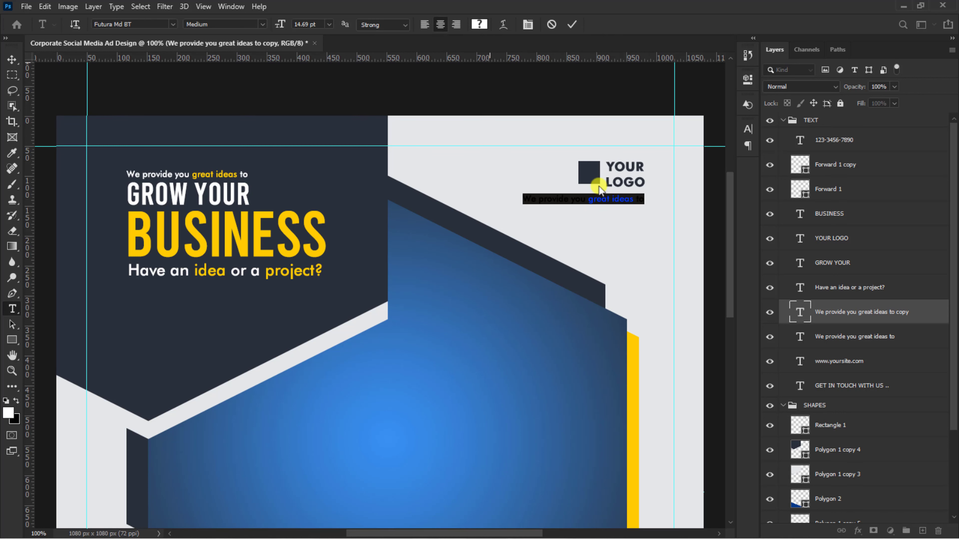
click(479, 24)
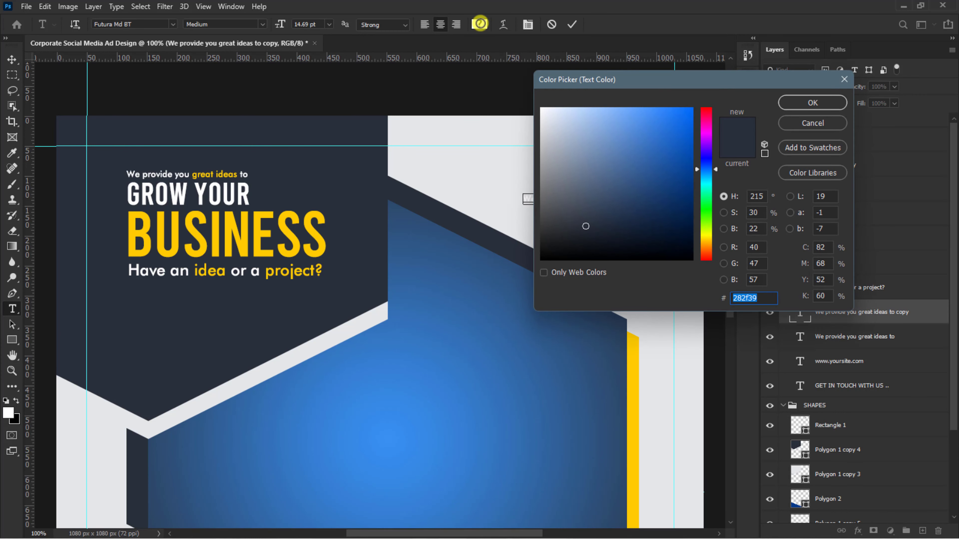
click(811, 103)
text(YOUR TAGLINE GOES)
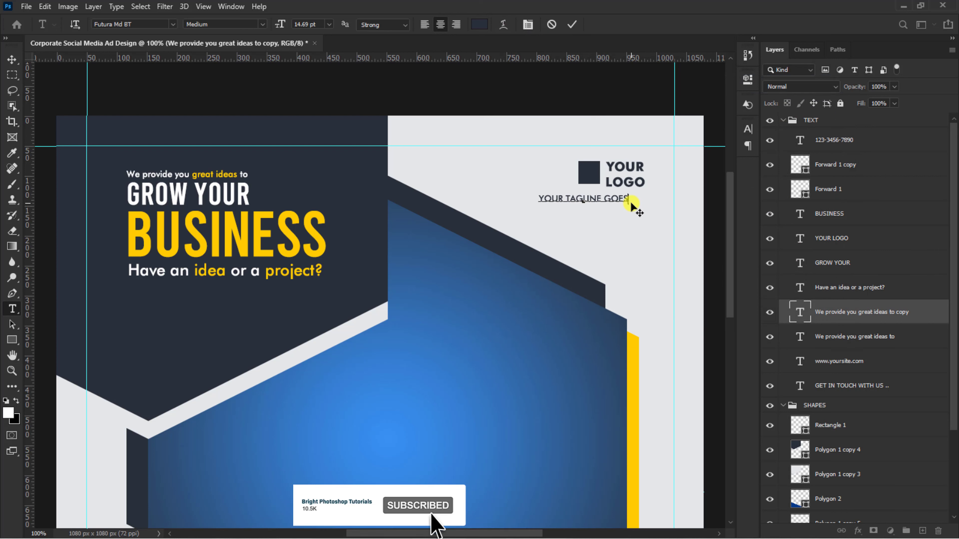
text( HERE)
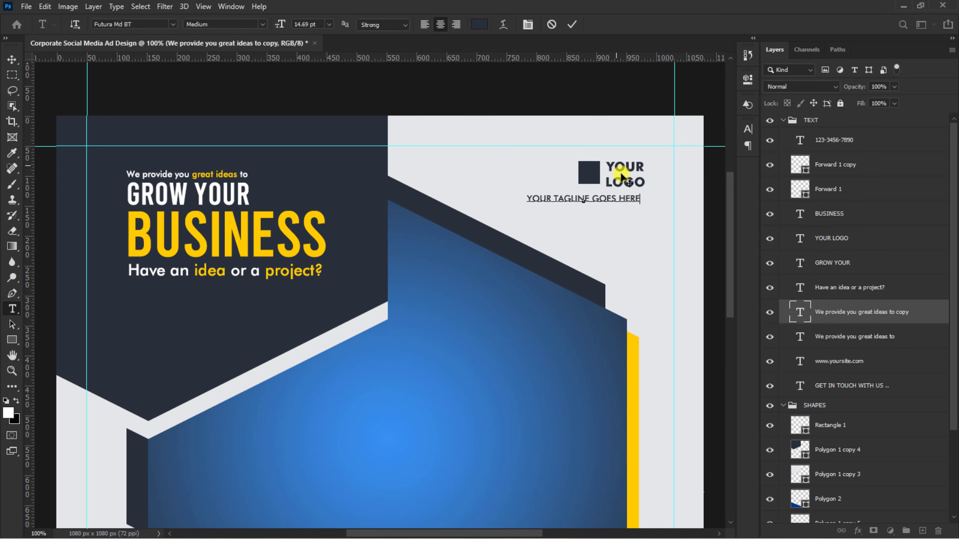
click(571, 26)
key(v)
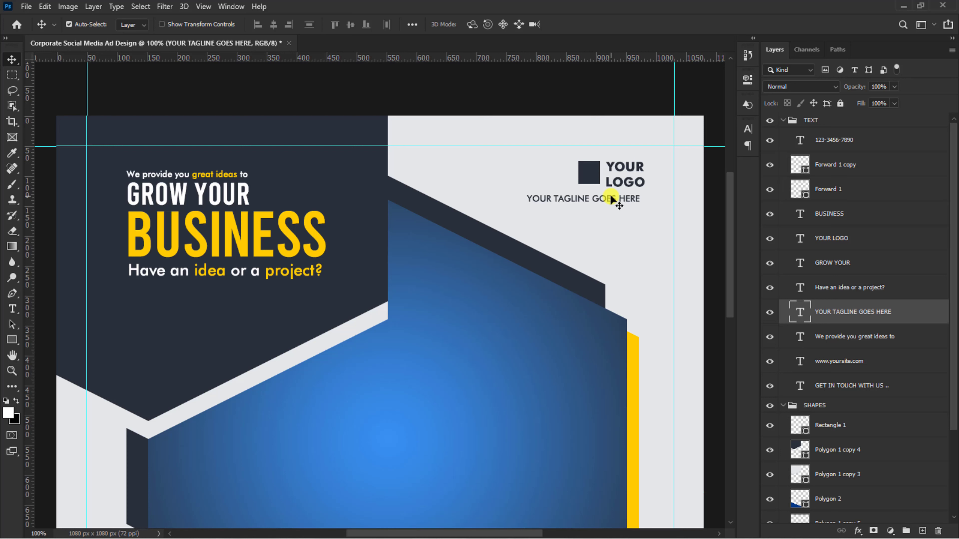
Scale down the "YOUR TAGLINE GOES HERE" line and position it directly beneath the logo text
click(611, 199)
key(ctrl+t)
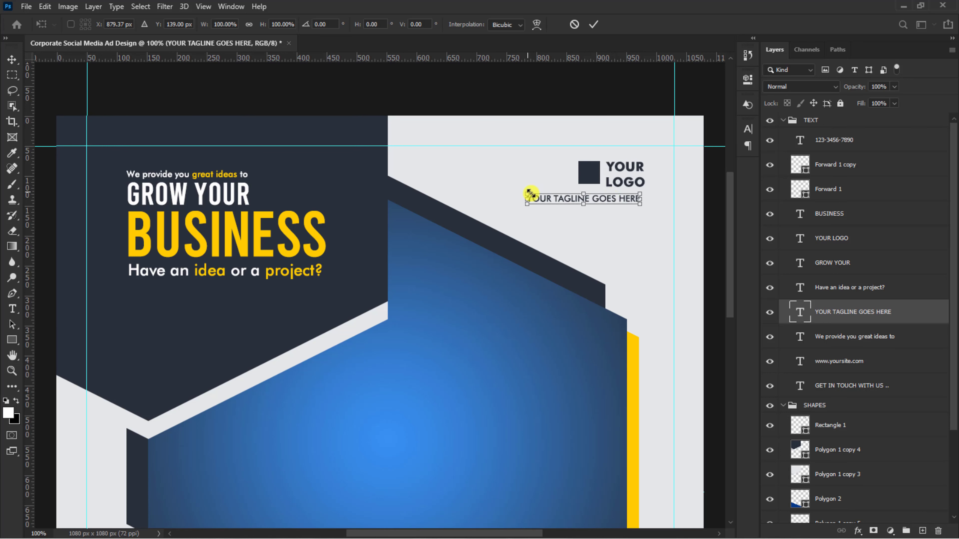
drag(529, 194, 639, 189)
key(Return)
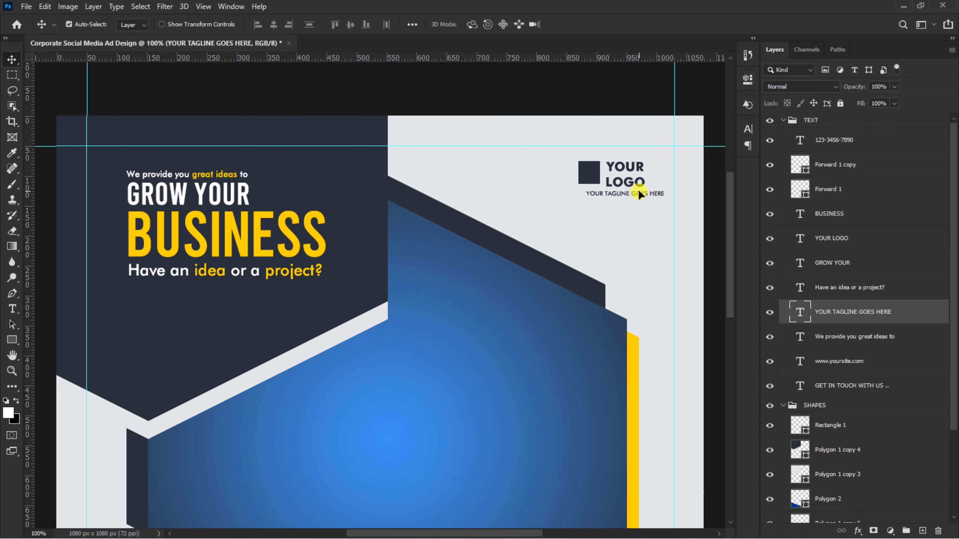
Collapse the TEXT and SHAPES layer groups
click(784, 121)
click(784, 136)
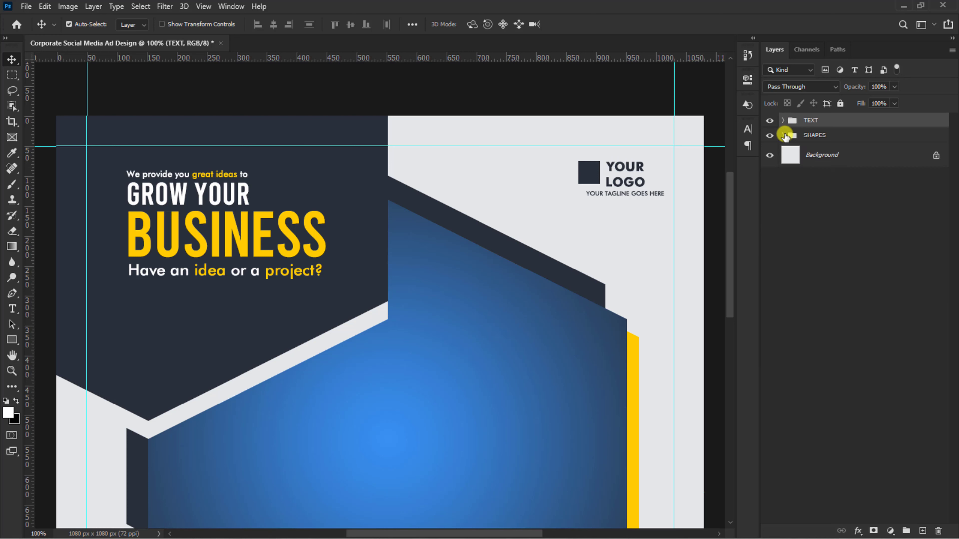
Place the business-man-png image as an embedded object directly above the blue gradient hexagon layer
key(ctrl+0)
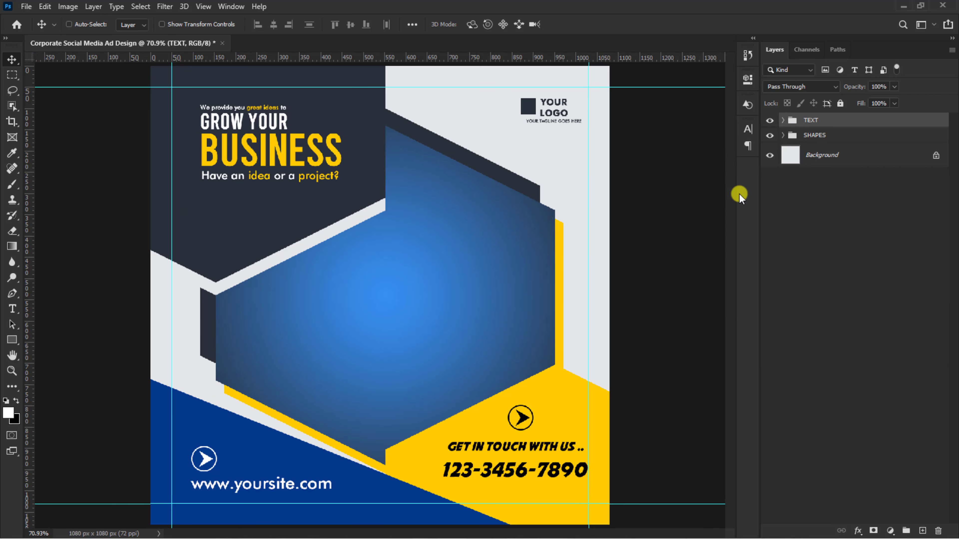
key(ctrl+minus)
key(ctrl+minus)
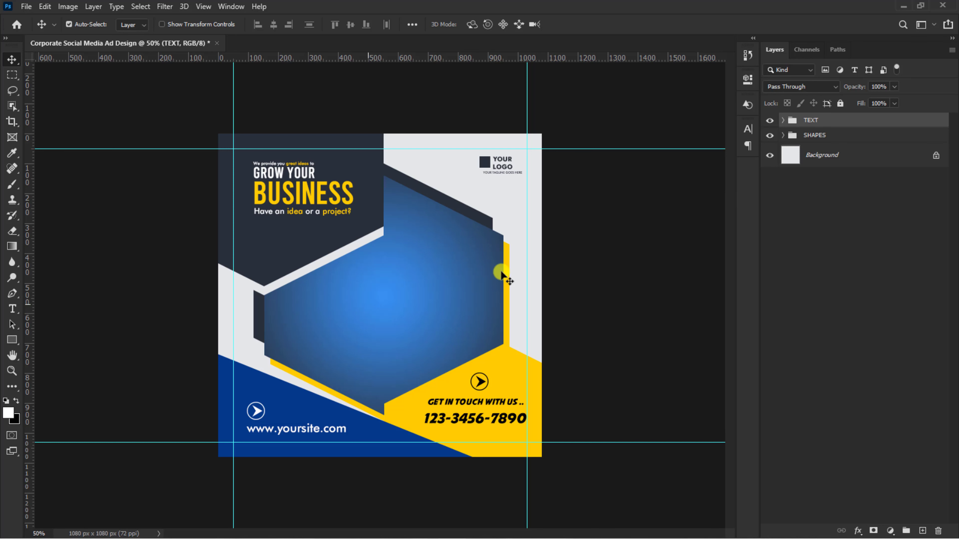
click(389, 306)
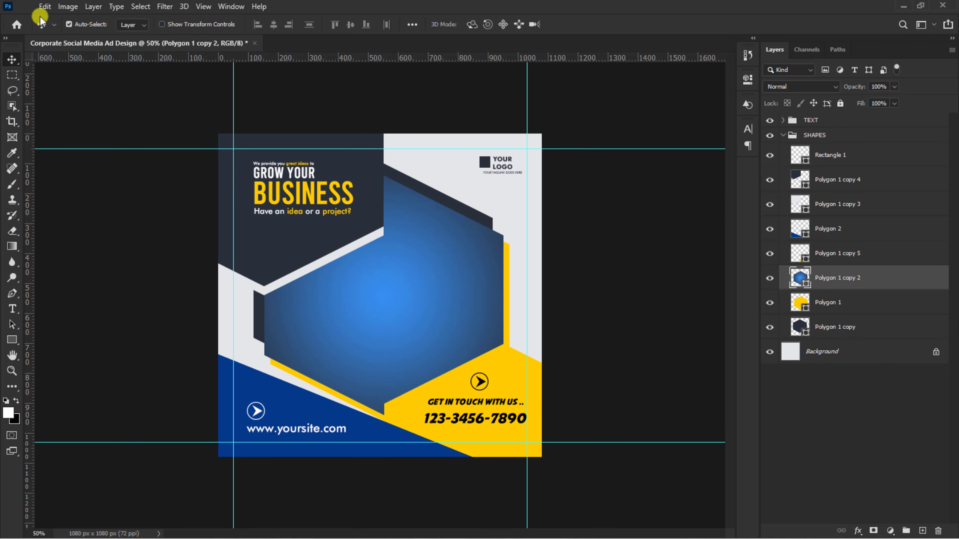
click(26, 7)
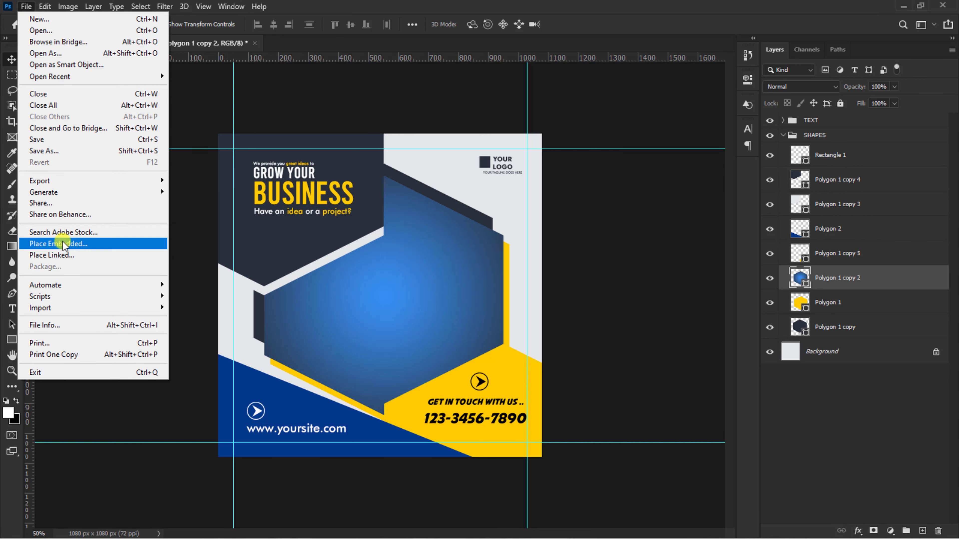
click(63, 244)
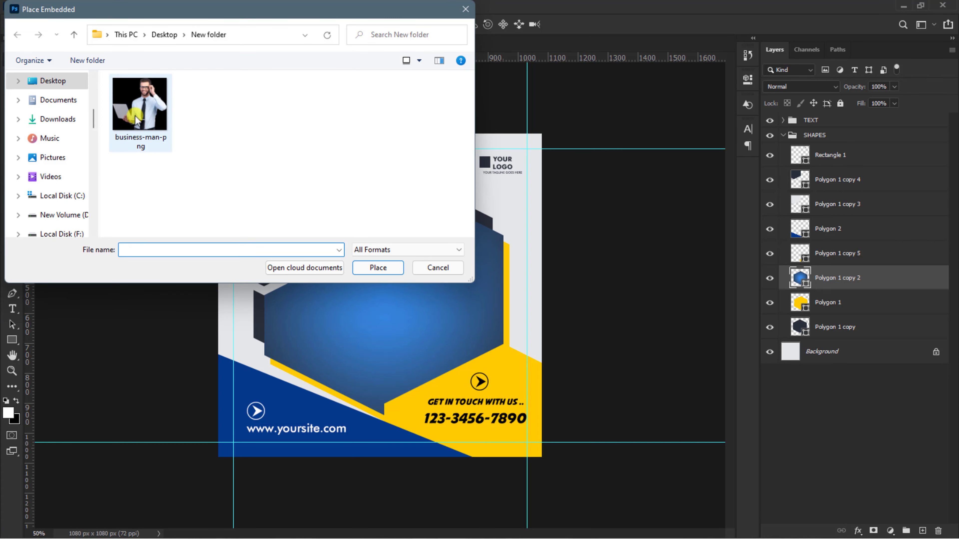
click(137, 117)
click(375, 267)
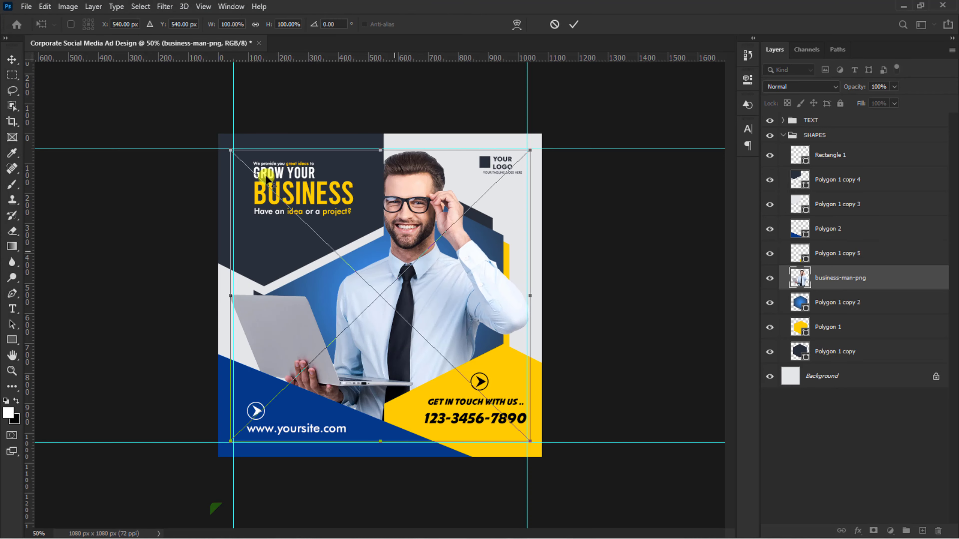
Scale the businessman image to about 69% and position it over the blue hexagon, centred at about X 580 px, Y 603 px
drag(231, 150, 286, 205)
drag(408, 297, 414, 314)
drag(287, 404, 271, 410)
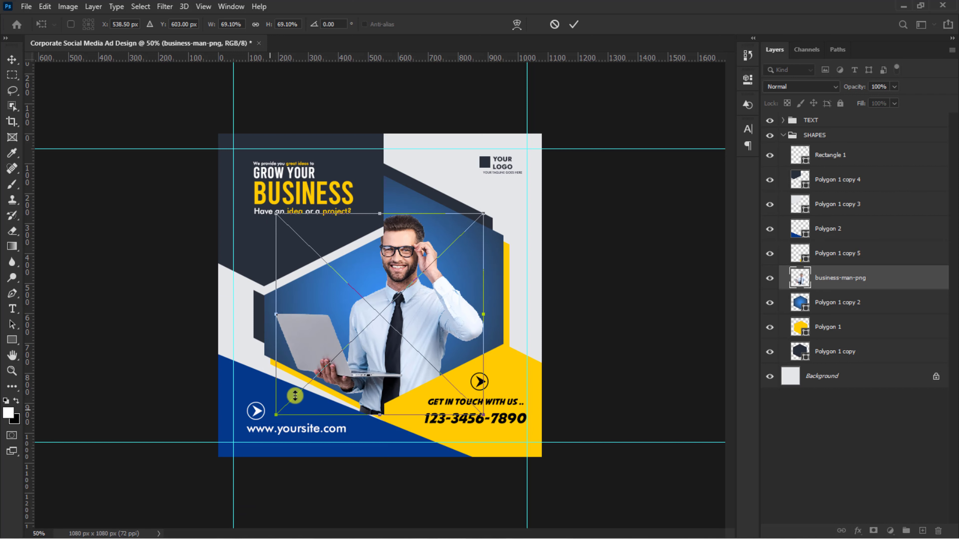
key(Right)
key(Right)
key(Right)
key(Right)
key(Right)
key(Right)
key(Right)
key(Right)
key(Right)
key(Right)
key(Right)
key(Right)
key(Right)
key(Right)
key(Right)
key(Right)
key(Right)
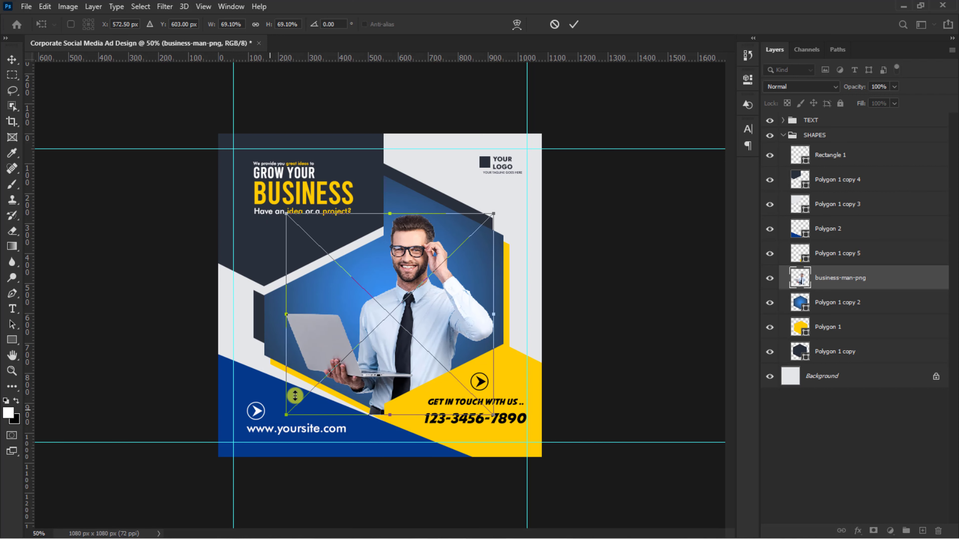
key(Right)
key(Right)
key(Right)
key(Right)
key(Right)
key(Right)
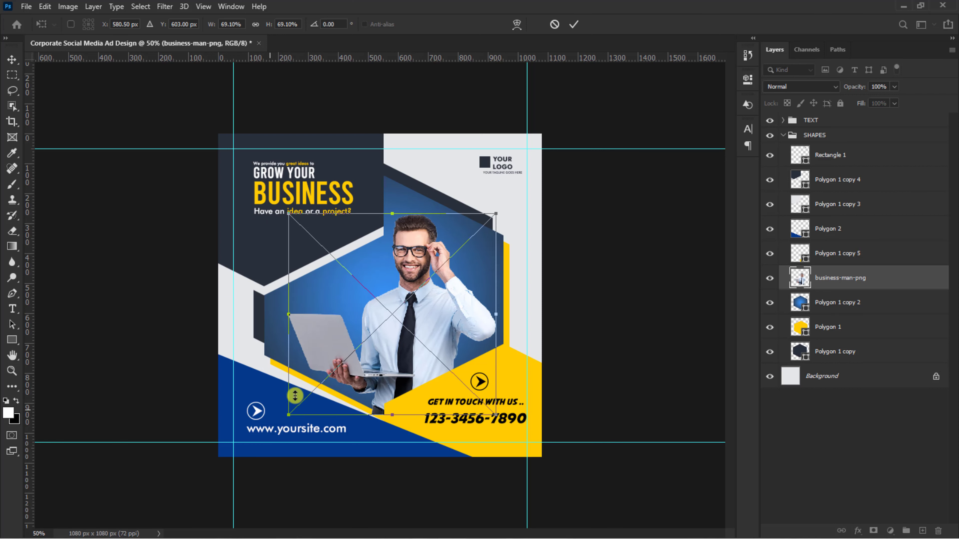
key(Return)
Clip the businessman image to the blue gradient hexagon with a clipping mask and collapse the SHAPES group
right_click(846, 279)
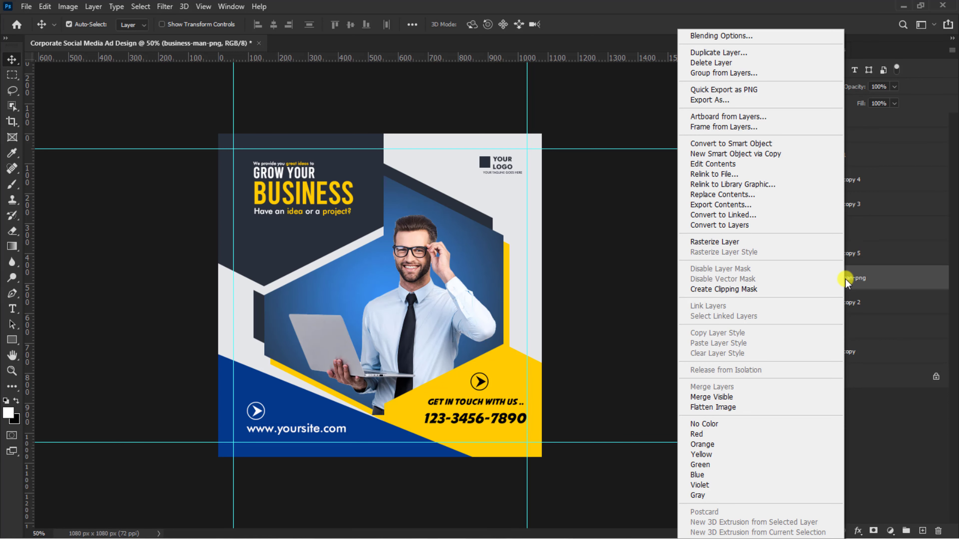
click(749, 289)
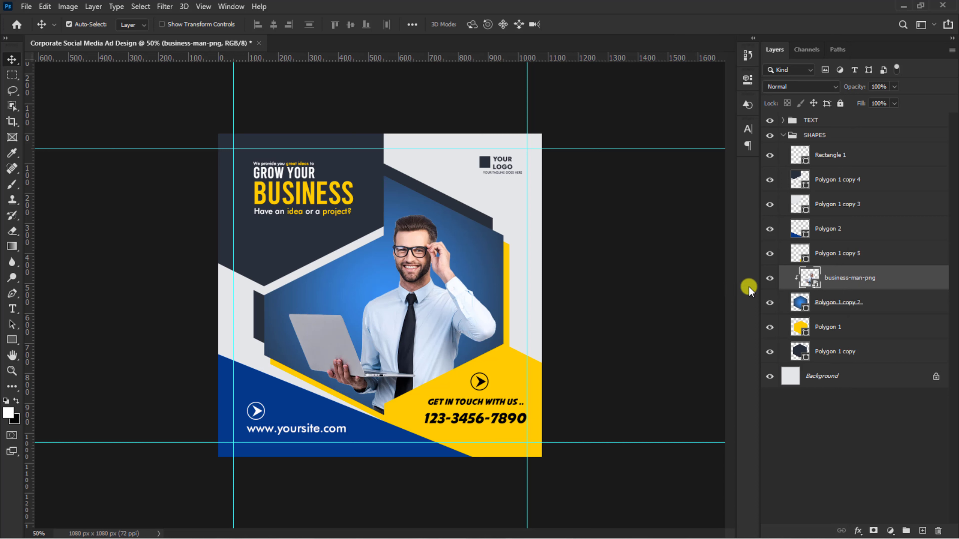
click(783, 136)
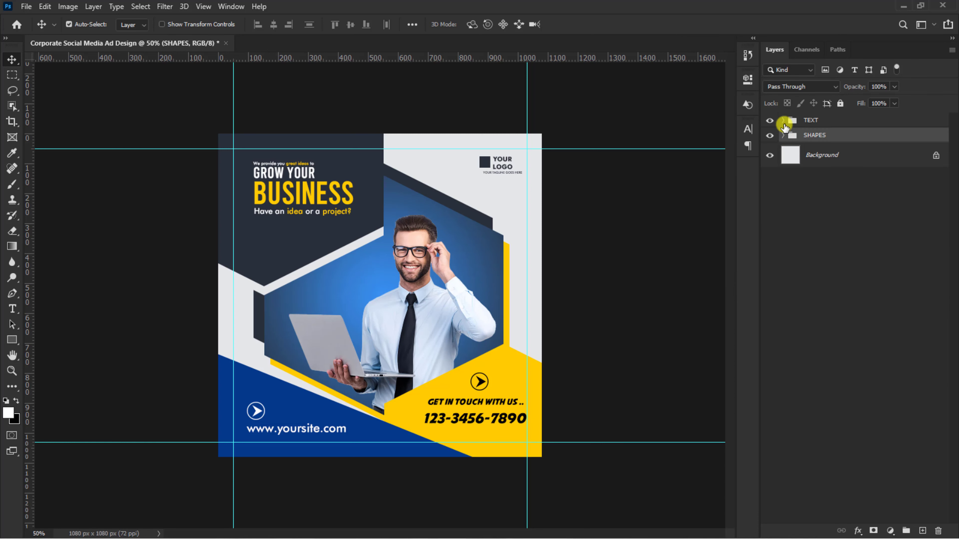
Enlarge the four headline text lines together to about 117%, align their left edge with the website text, and collapse the TEXT group
click(305, 175)
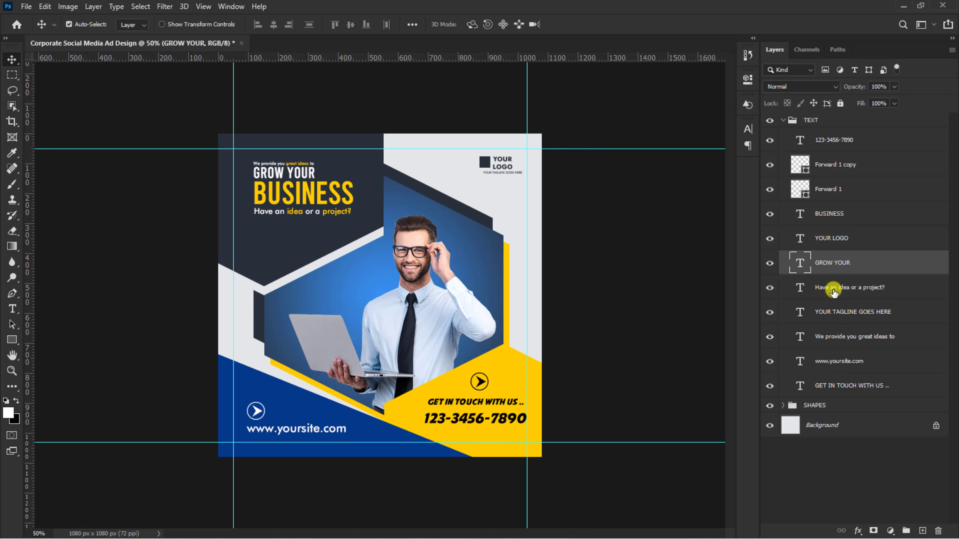
key(ctrl)
ctrl+click(833, 292)
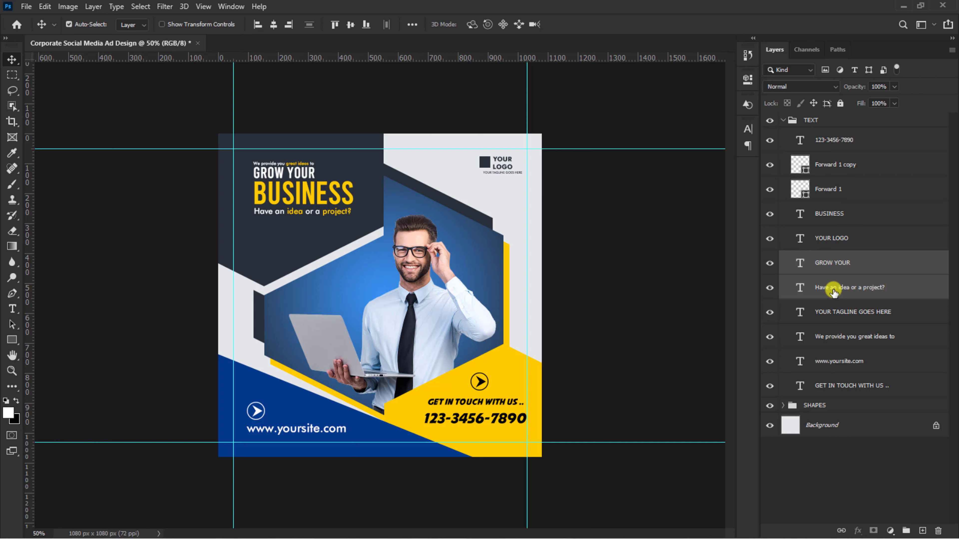
ctrl+click(825, 216)
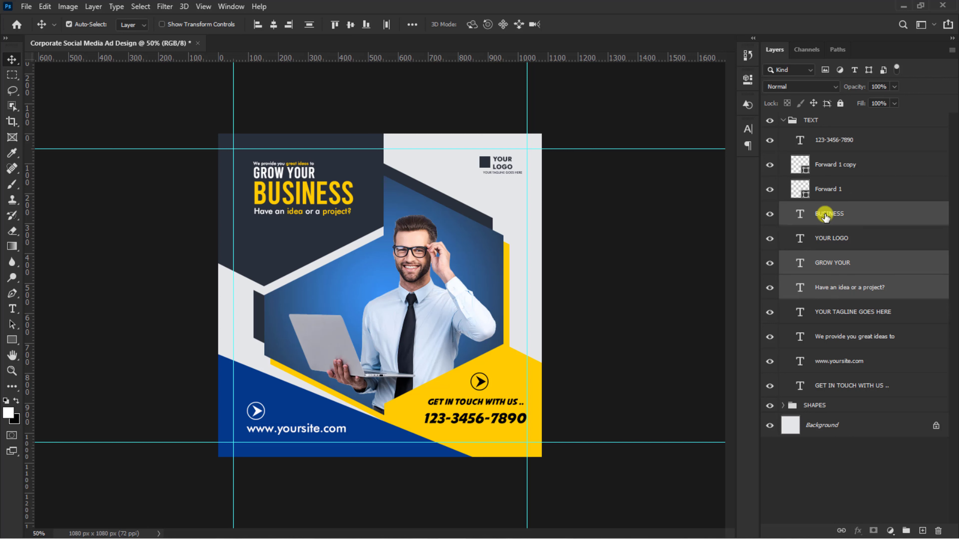
ctrl+click(833, 338)
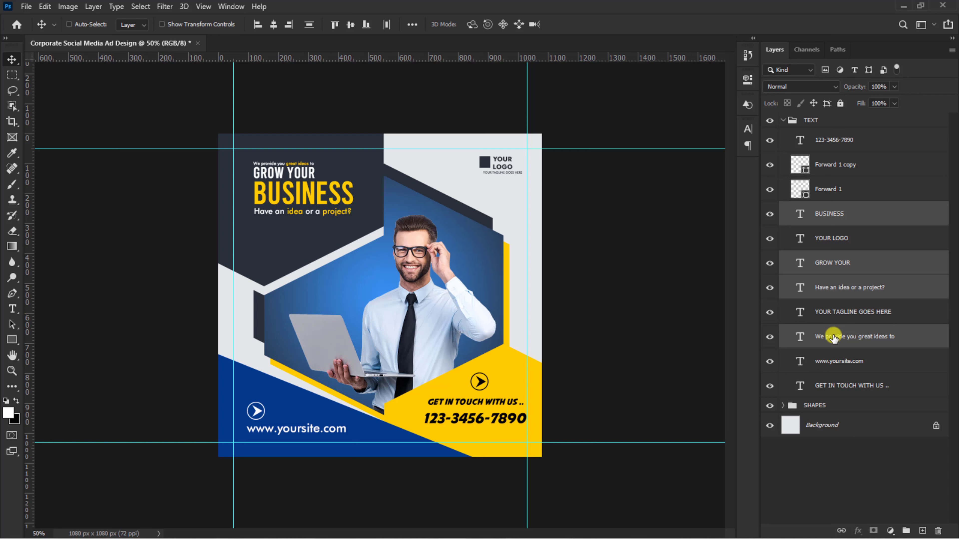
key(ctrl+t)
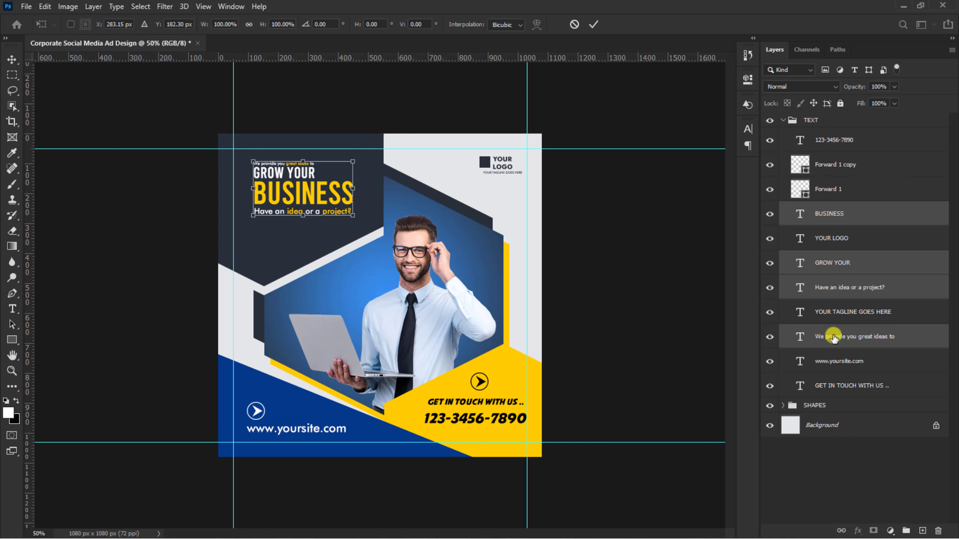
drag(833, 337, 833, 334)
mouse_move(353, 215)
mouse_down()
mouse_move(357, 242)
mouse_move(353, 233)
mouse_up()
drag(325, 195, 329, 199)
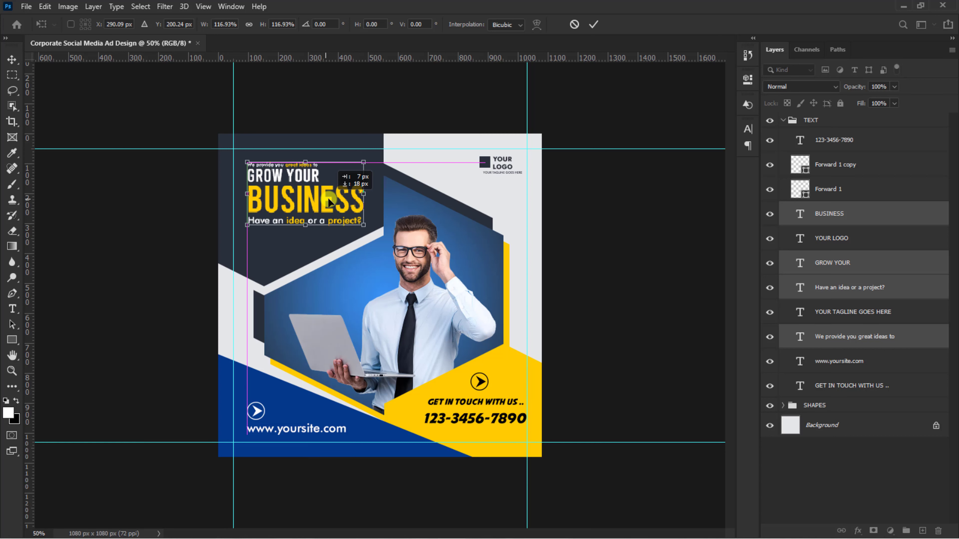
key(Return)
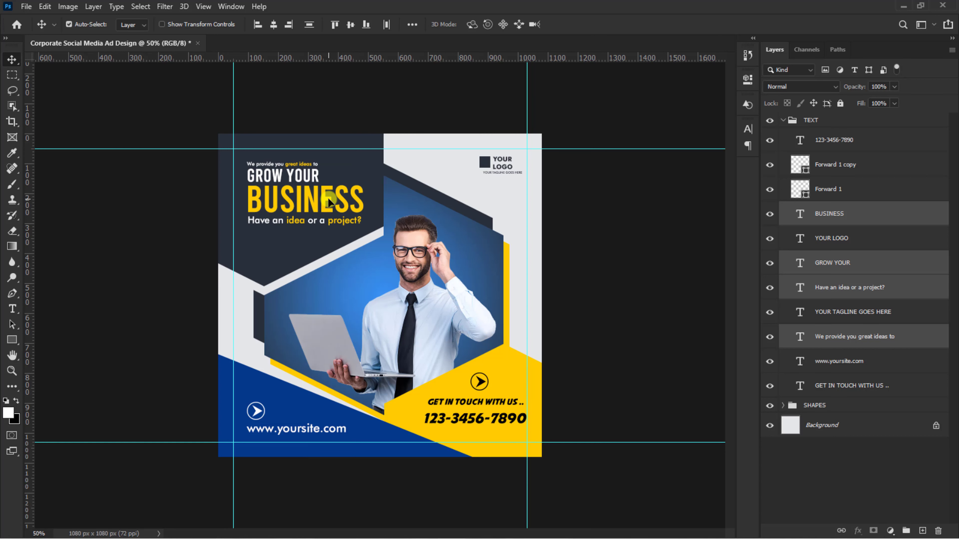
click(784, 121)
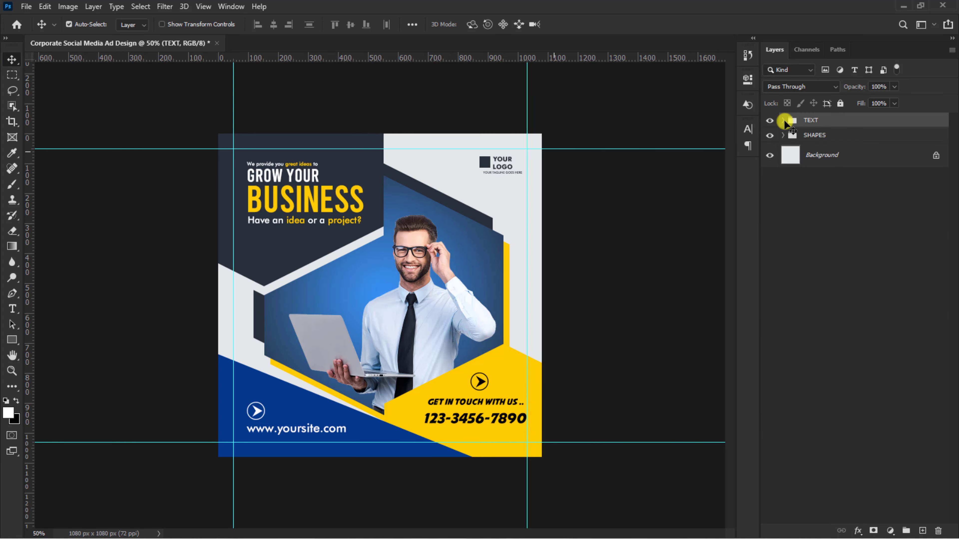
Check the finished ad at full size and clear all guides from the canvas
key(ctrl+1)
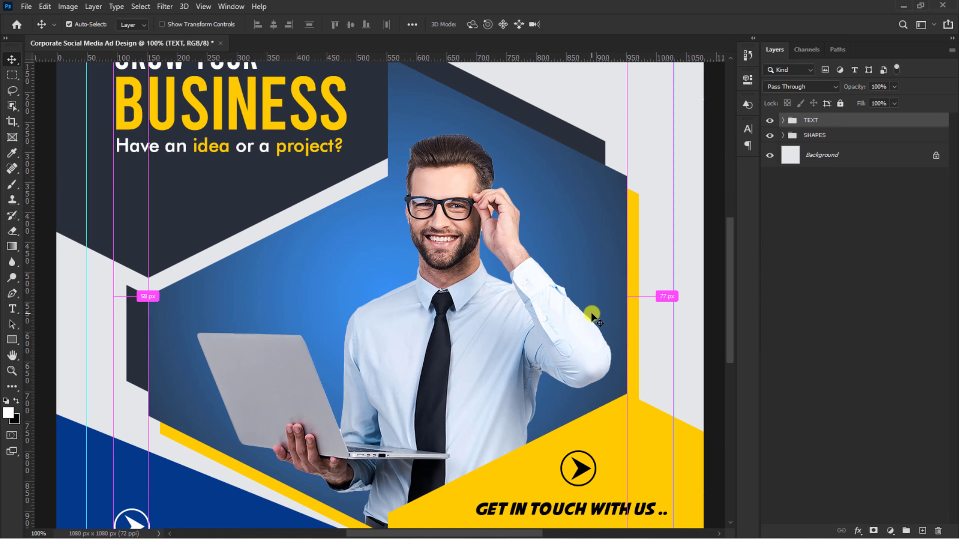
scroll(591, 312, up, 1)
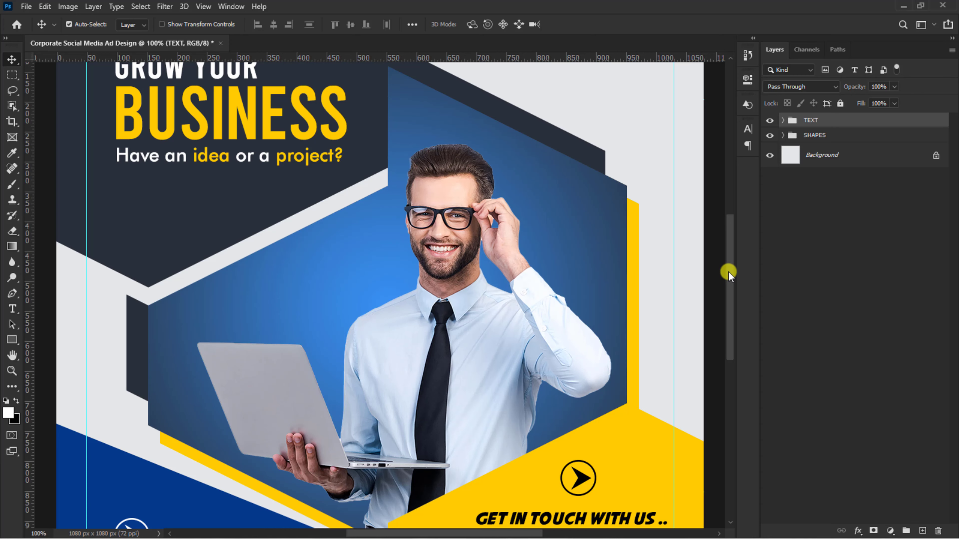
drag(729, 272, 722, 316)
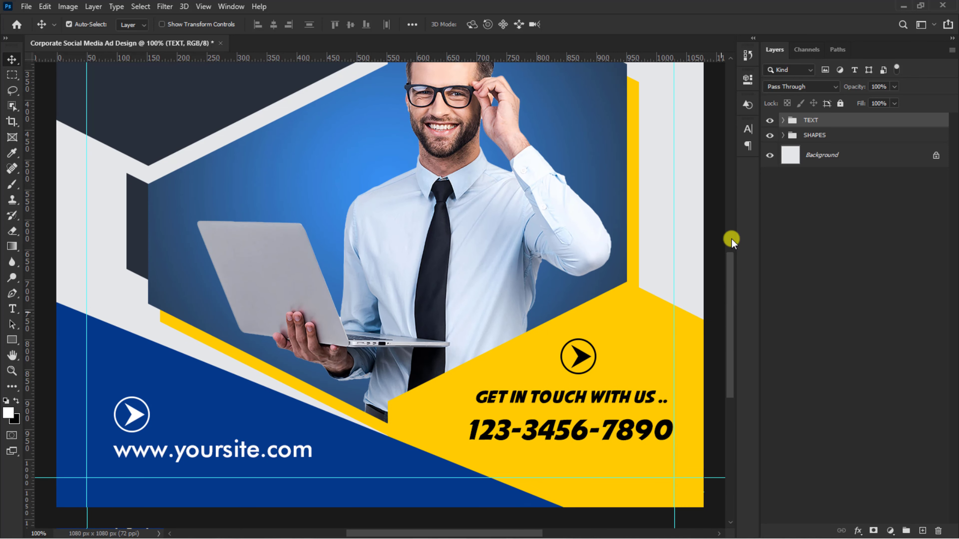
key(ctrl+0)
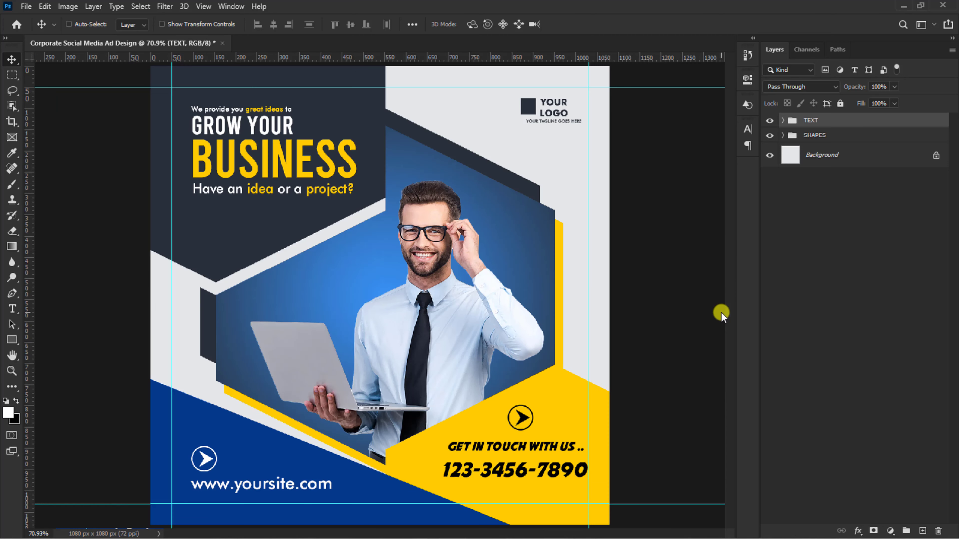
key(ctrl+minus)
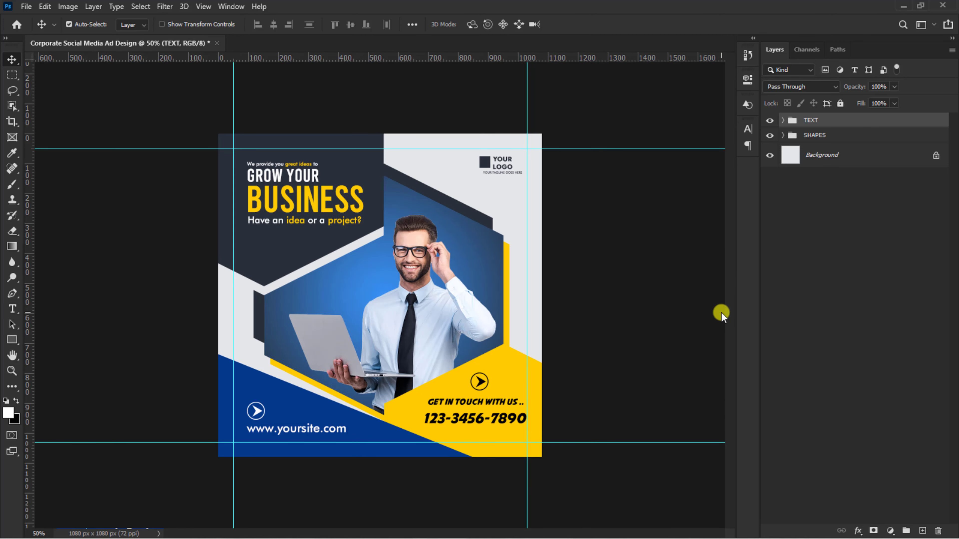
click(206, 8)
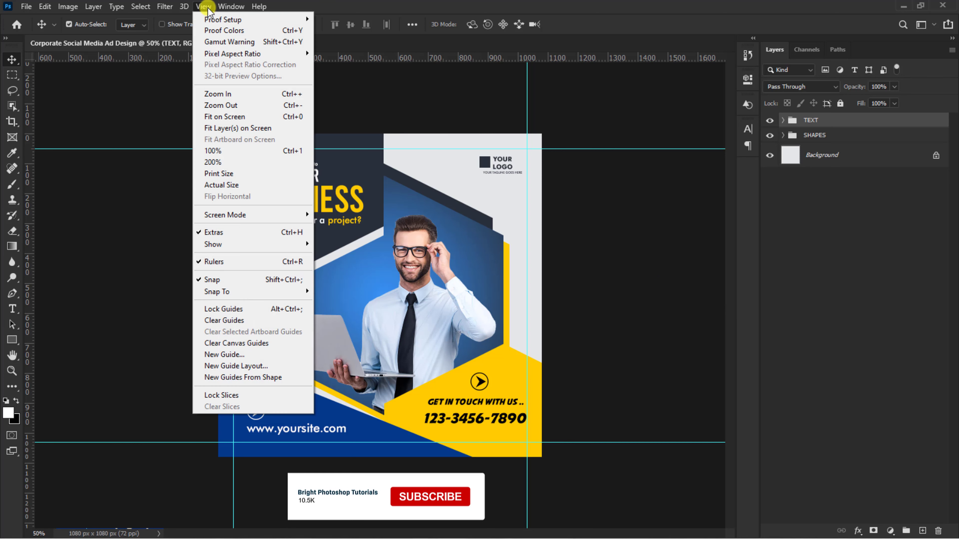
click(240, 320)
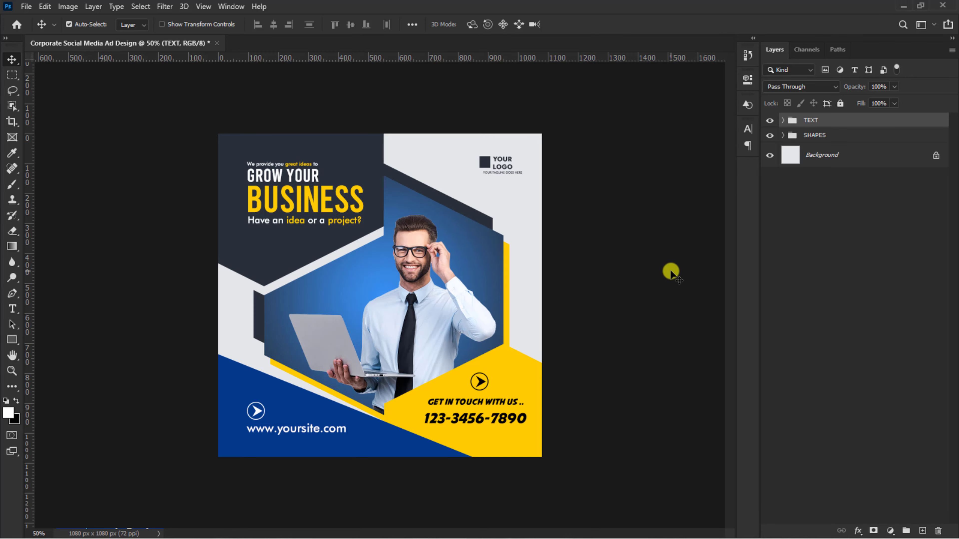
key(ctrl+plus)
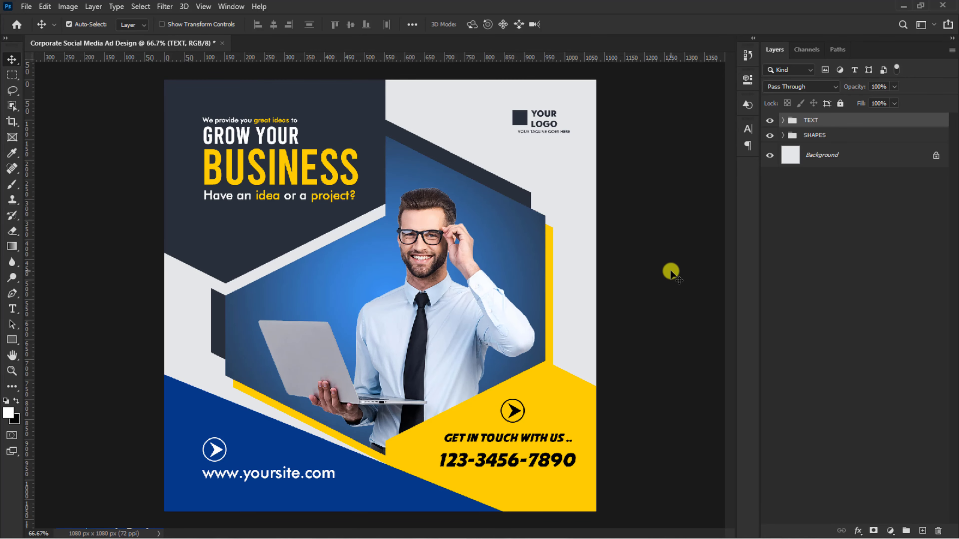